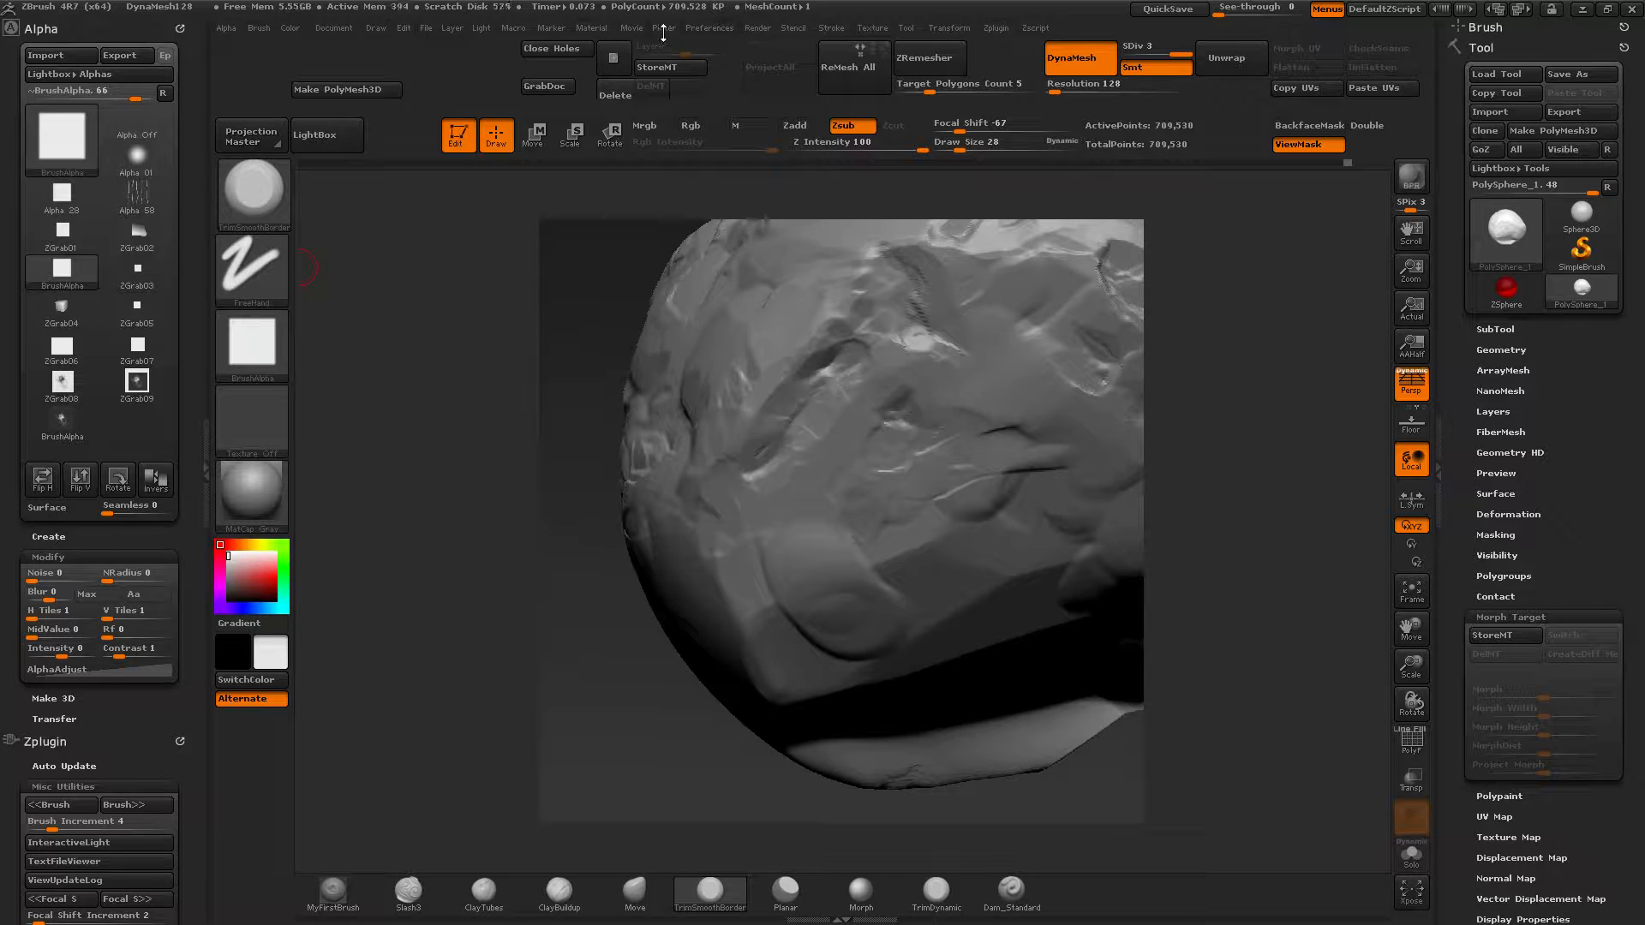
Step: Carve trial strokes into the lower part of the rock with the TrimSmoothBorder brush
left_click(701, 28)
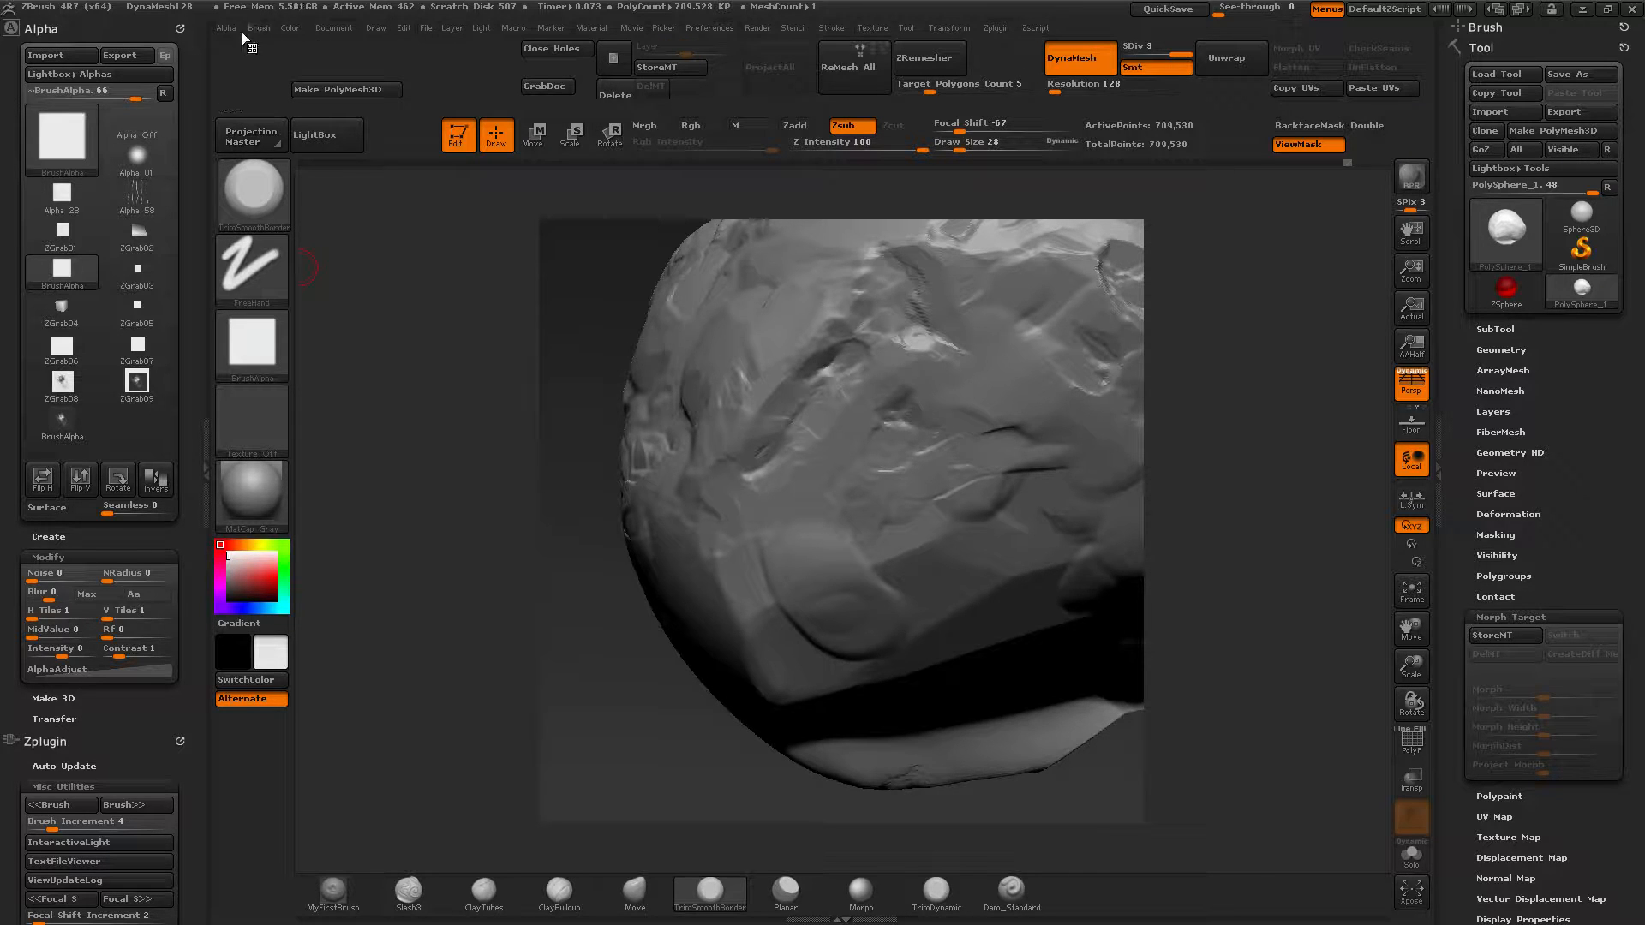
left_click(721, 29)
mouse_move(776, 604)
left_mouse_down()
mouse_move(820, 570)
mouse_move(844, 638)
left_mouse_up()
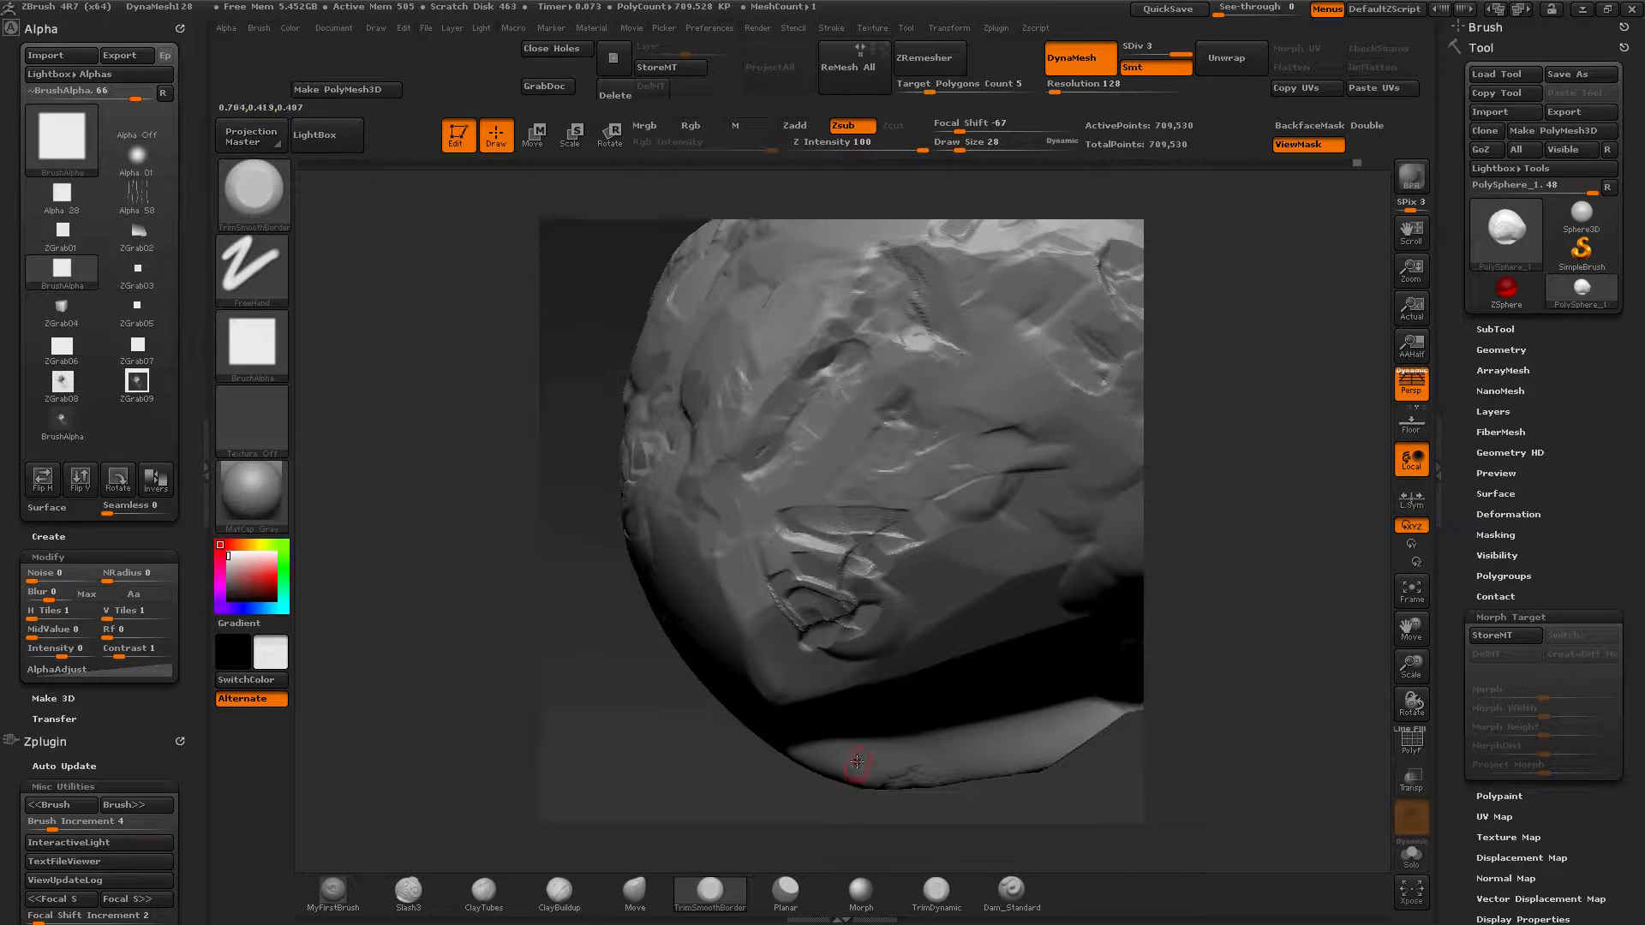
left_click_drag(969, 745, 965, 721)
Step: Restore the standard user interface from the configuration preferences
left_click(711, 30)
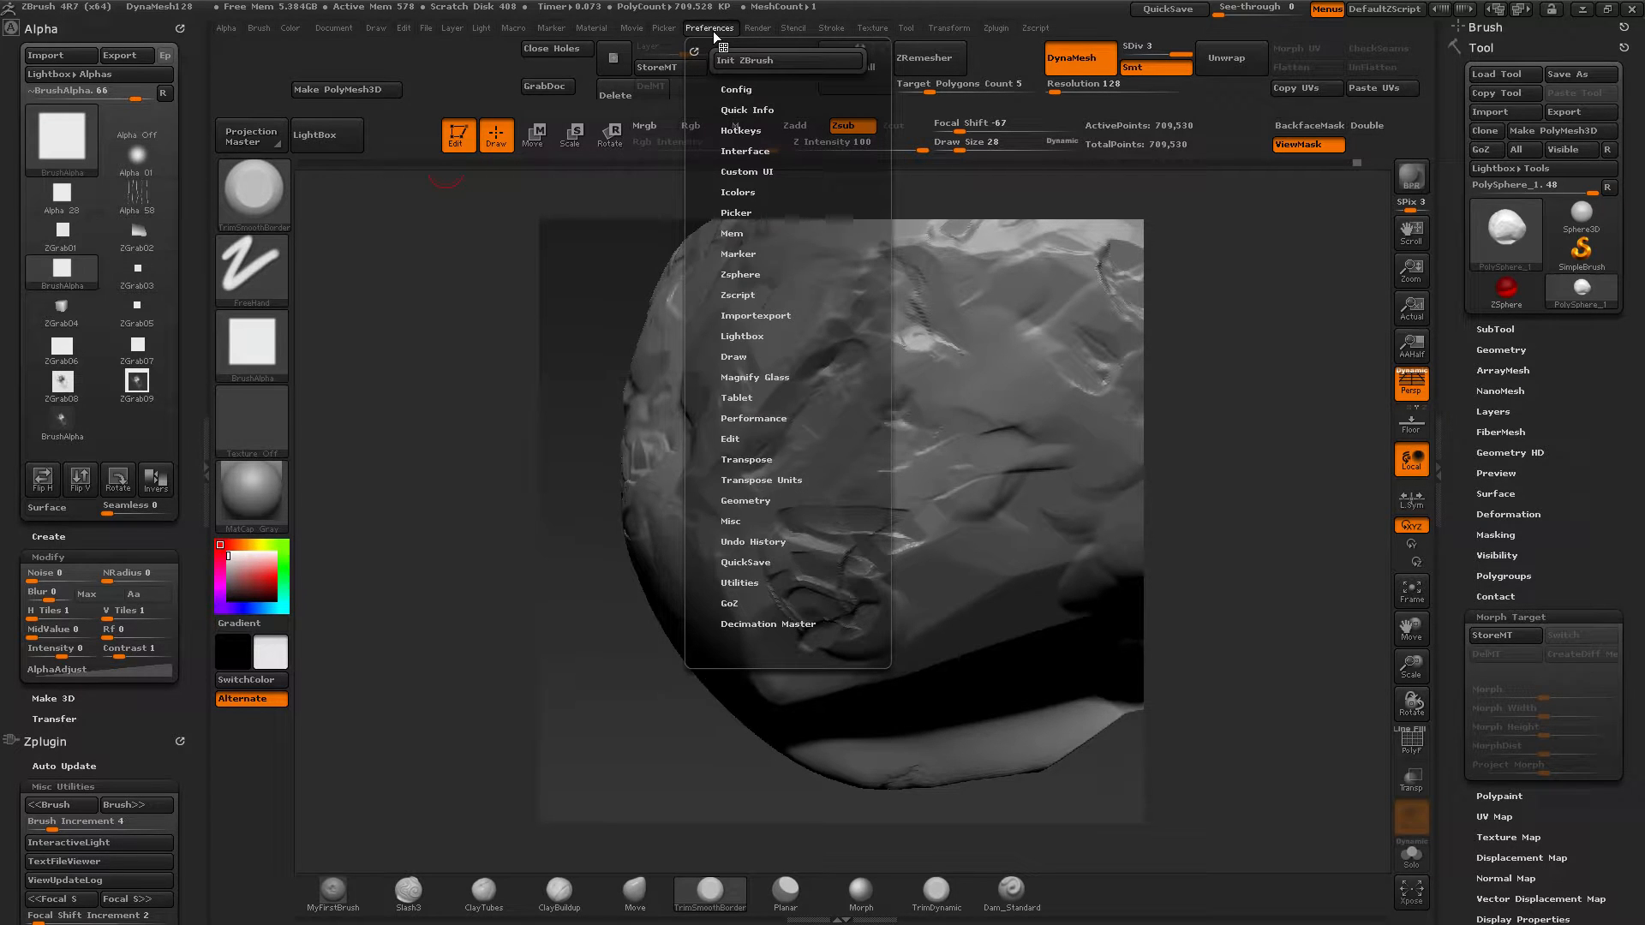
left_click(741, 152)
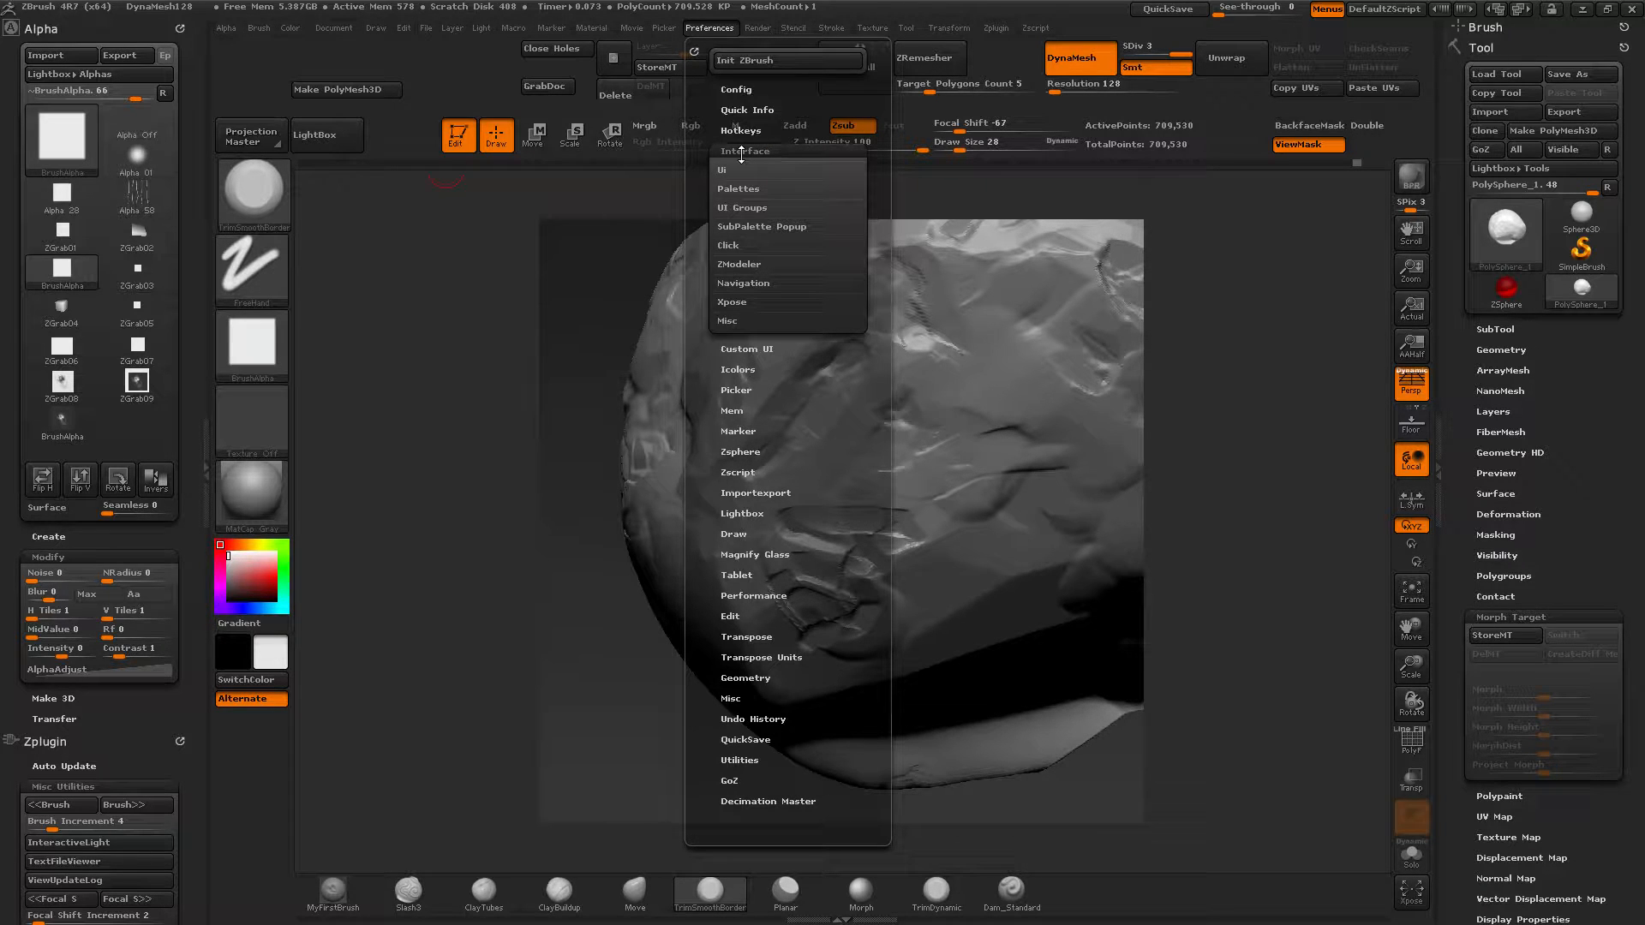
left_click(745, 152)
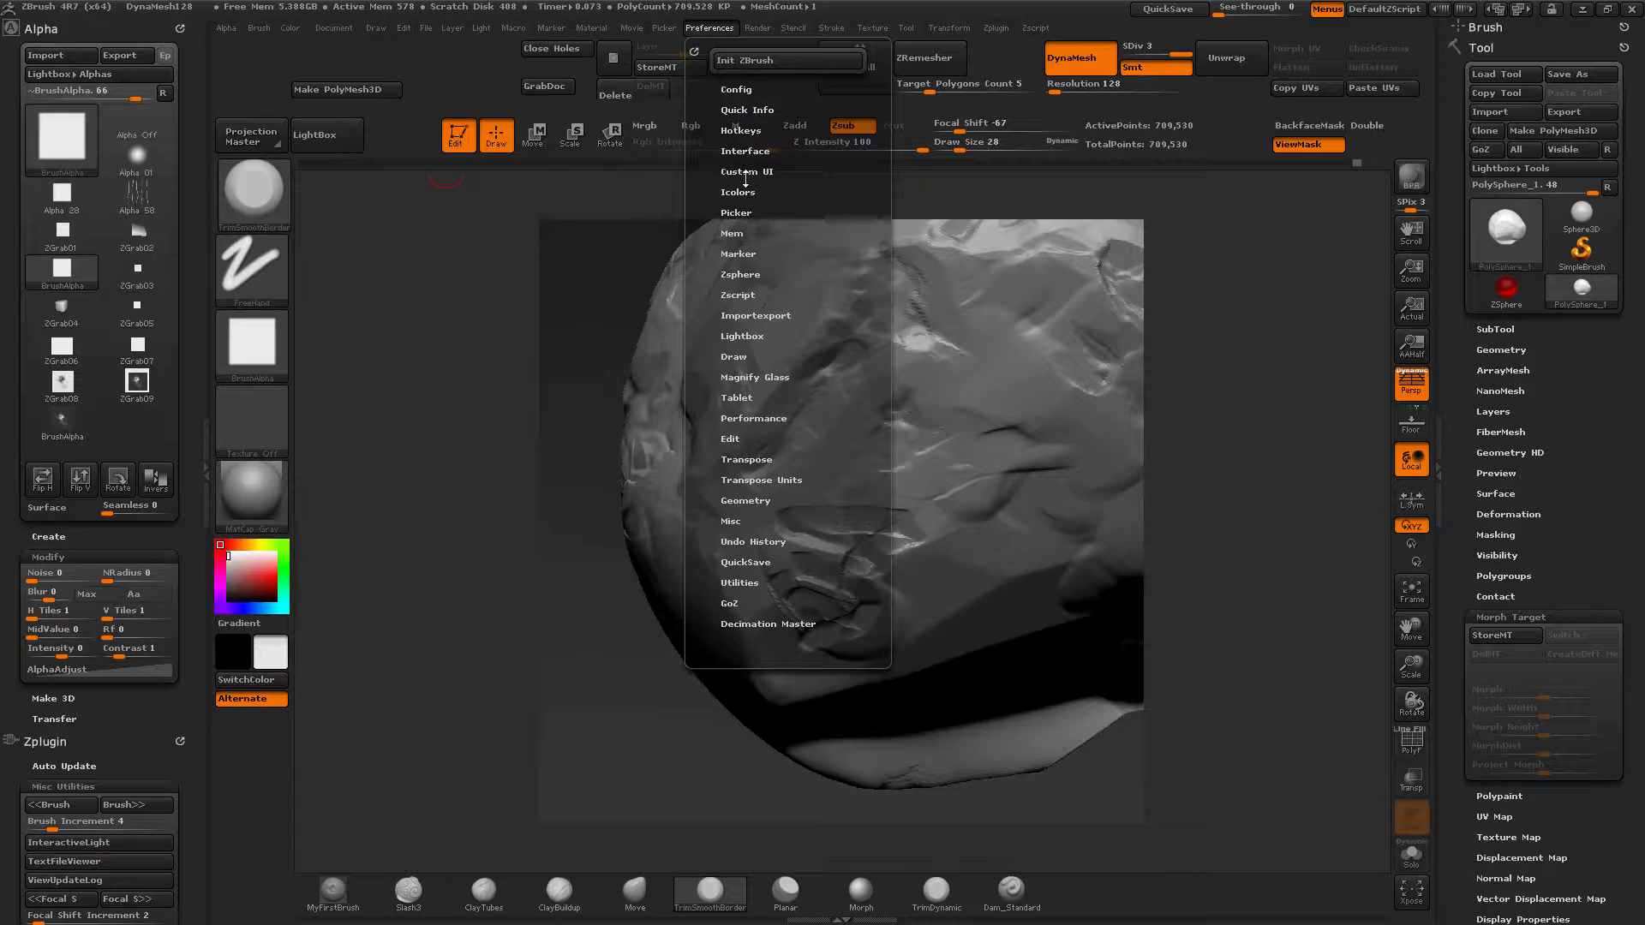
left_click(735, 89)
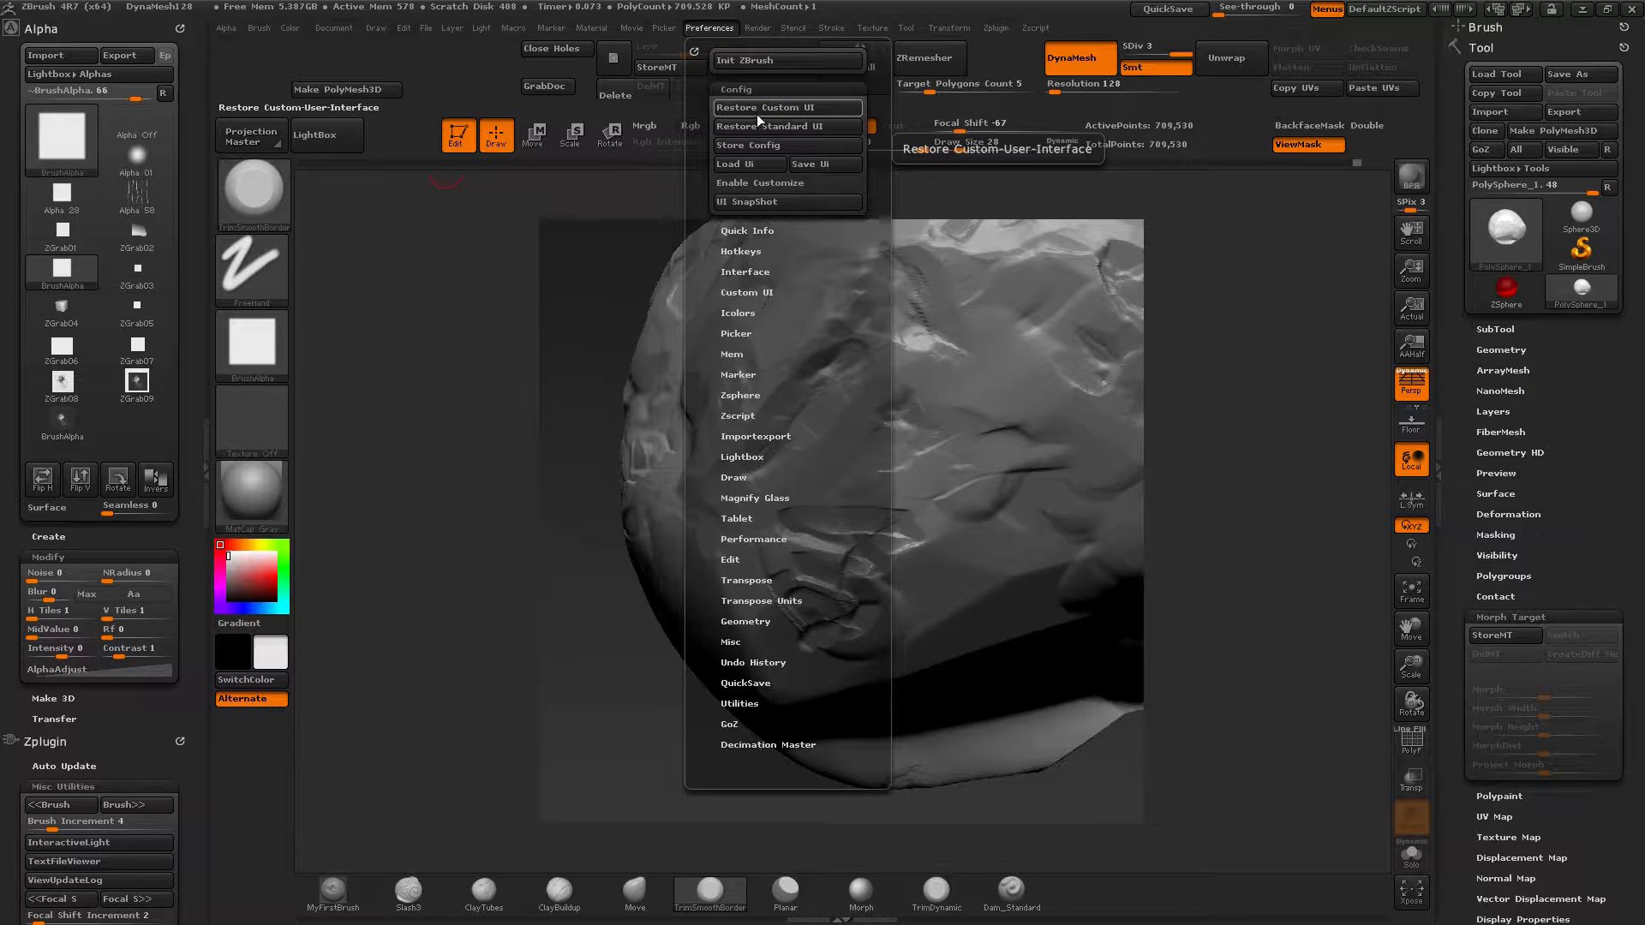
left_click(776, 131)
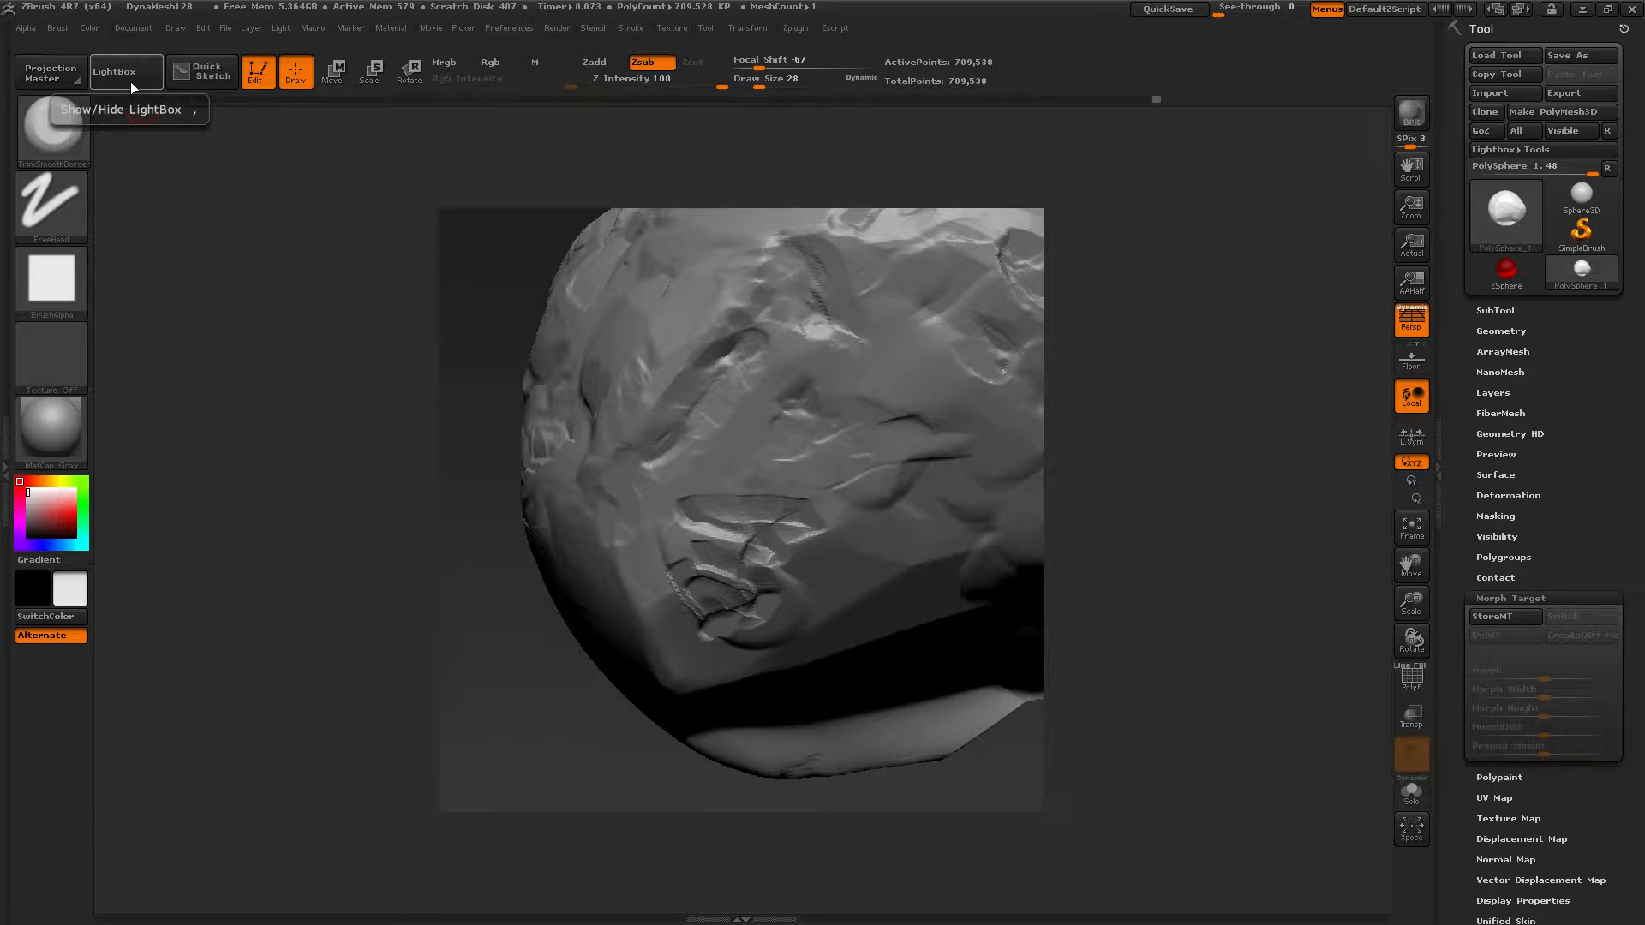
Step: Assign [ as the custom hotkey for showing and hiding LightBox
key("ctrl")
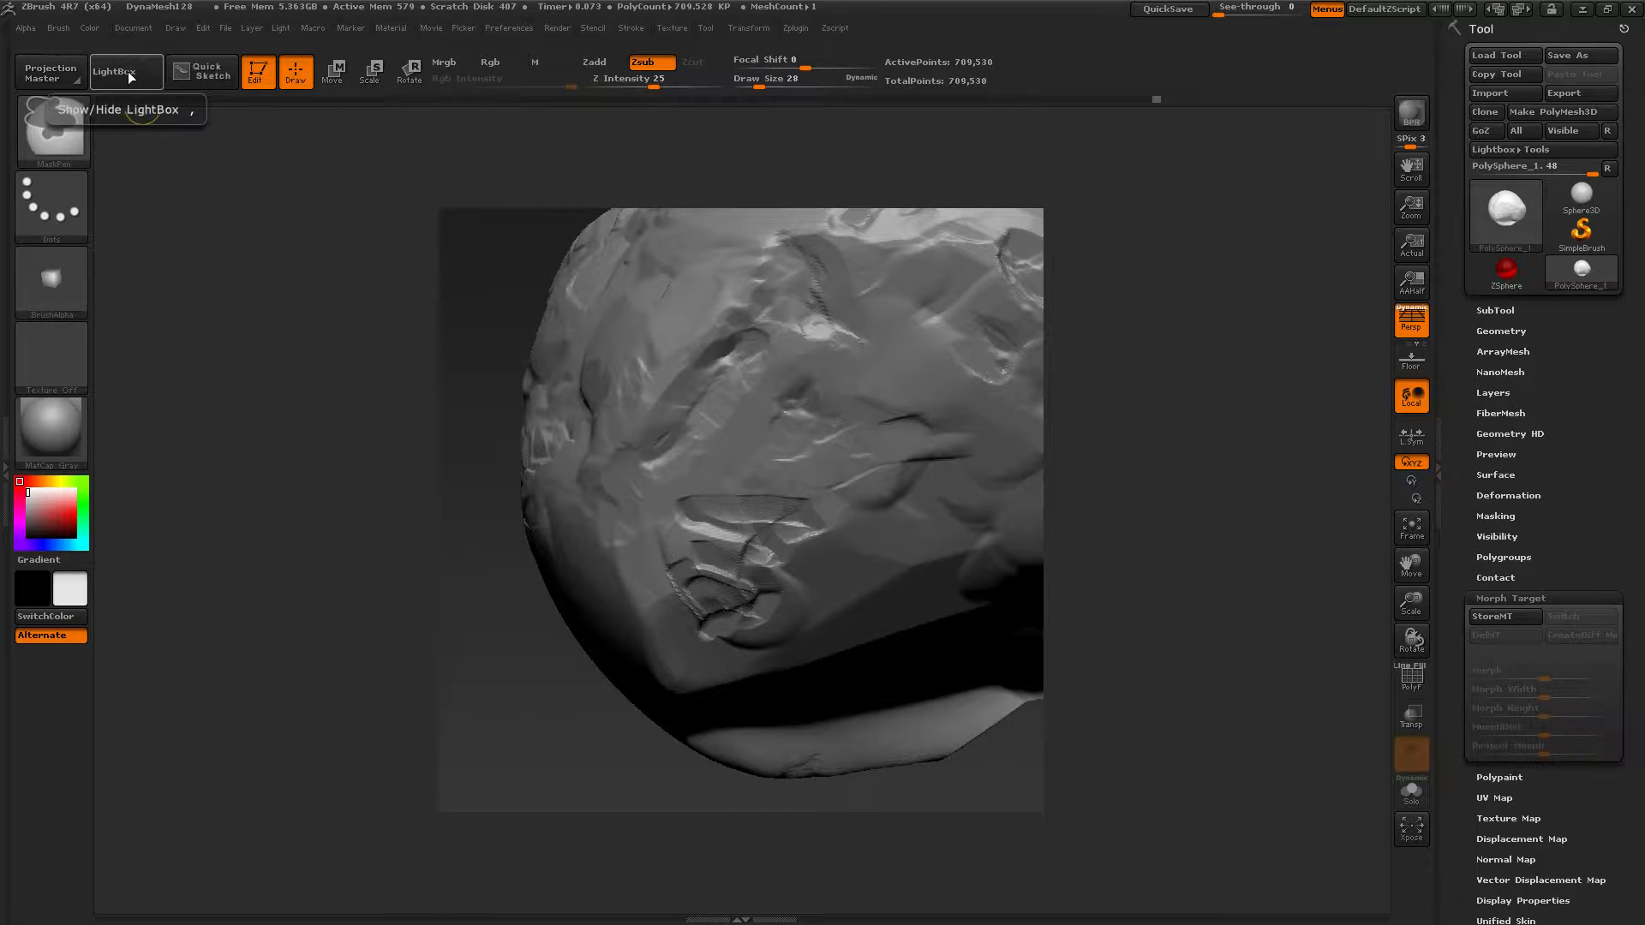
left_click(130, 77, "ctrl+alt")
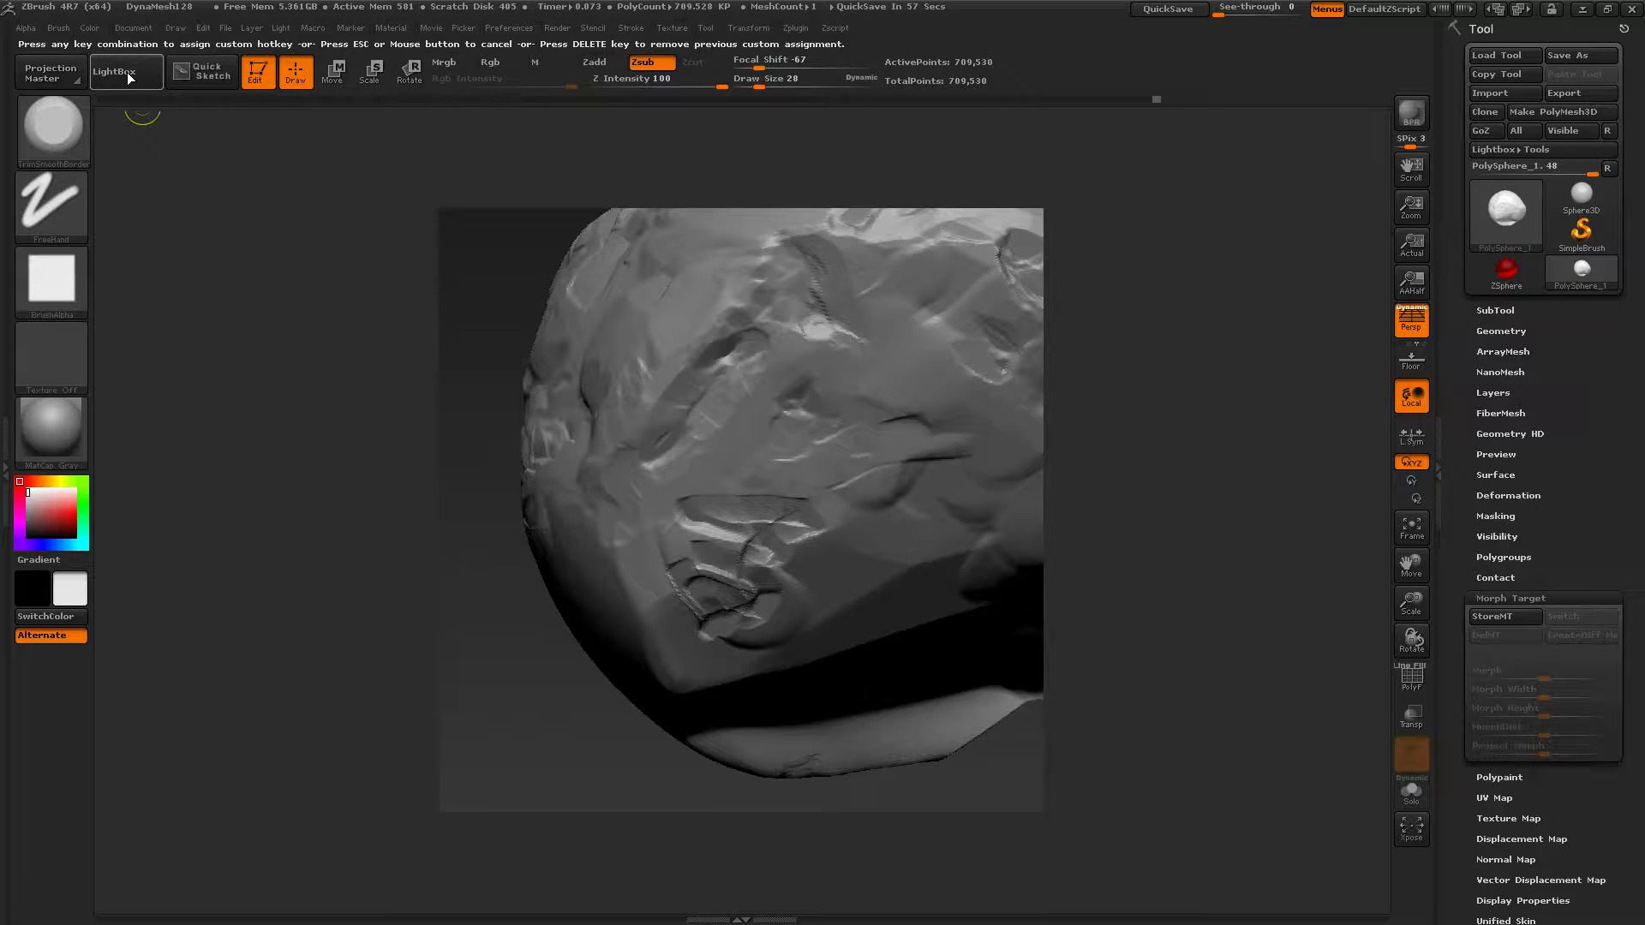
key("bracketleft")
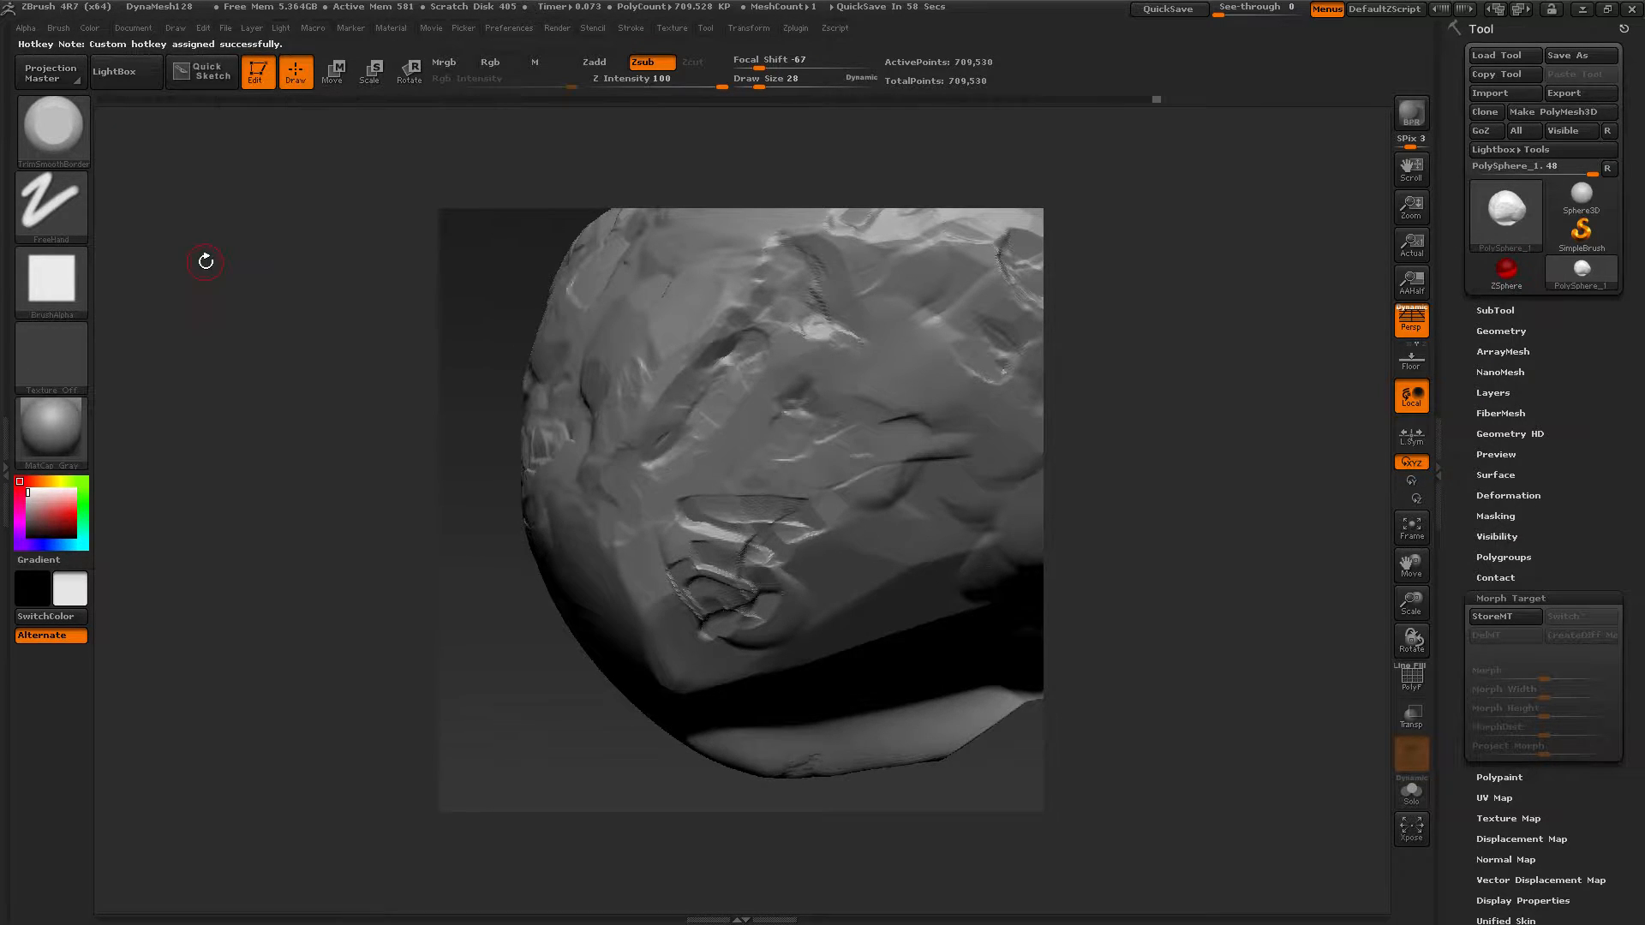
Step: Test the new LightBox hotkey by toggling the LightBox browser open and closed repeatedly
key("bracketleft")
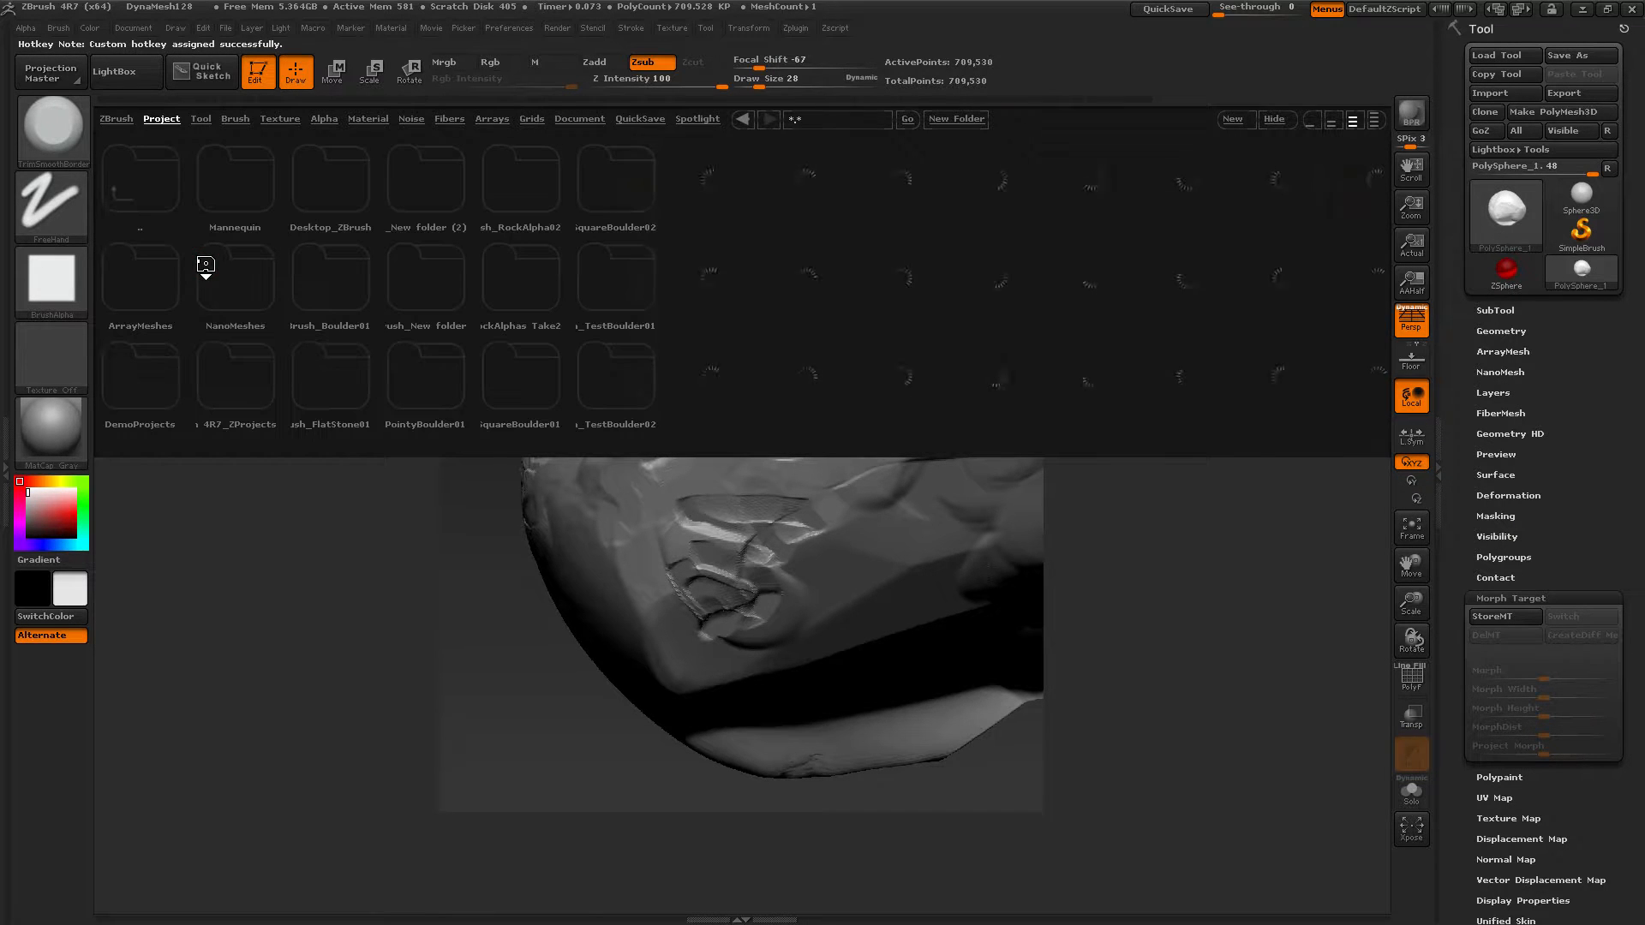
key("bracketleft")
key("bracketleft")
key("bracketleft")
key("bracketleft")
key("bracketleft")
key("bracketleft")
key("bracketleft")
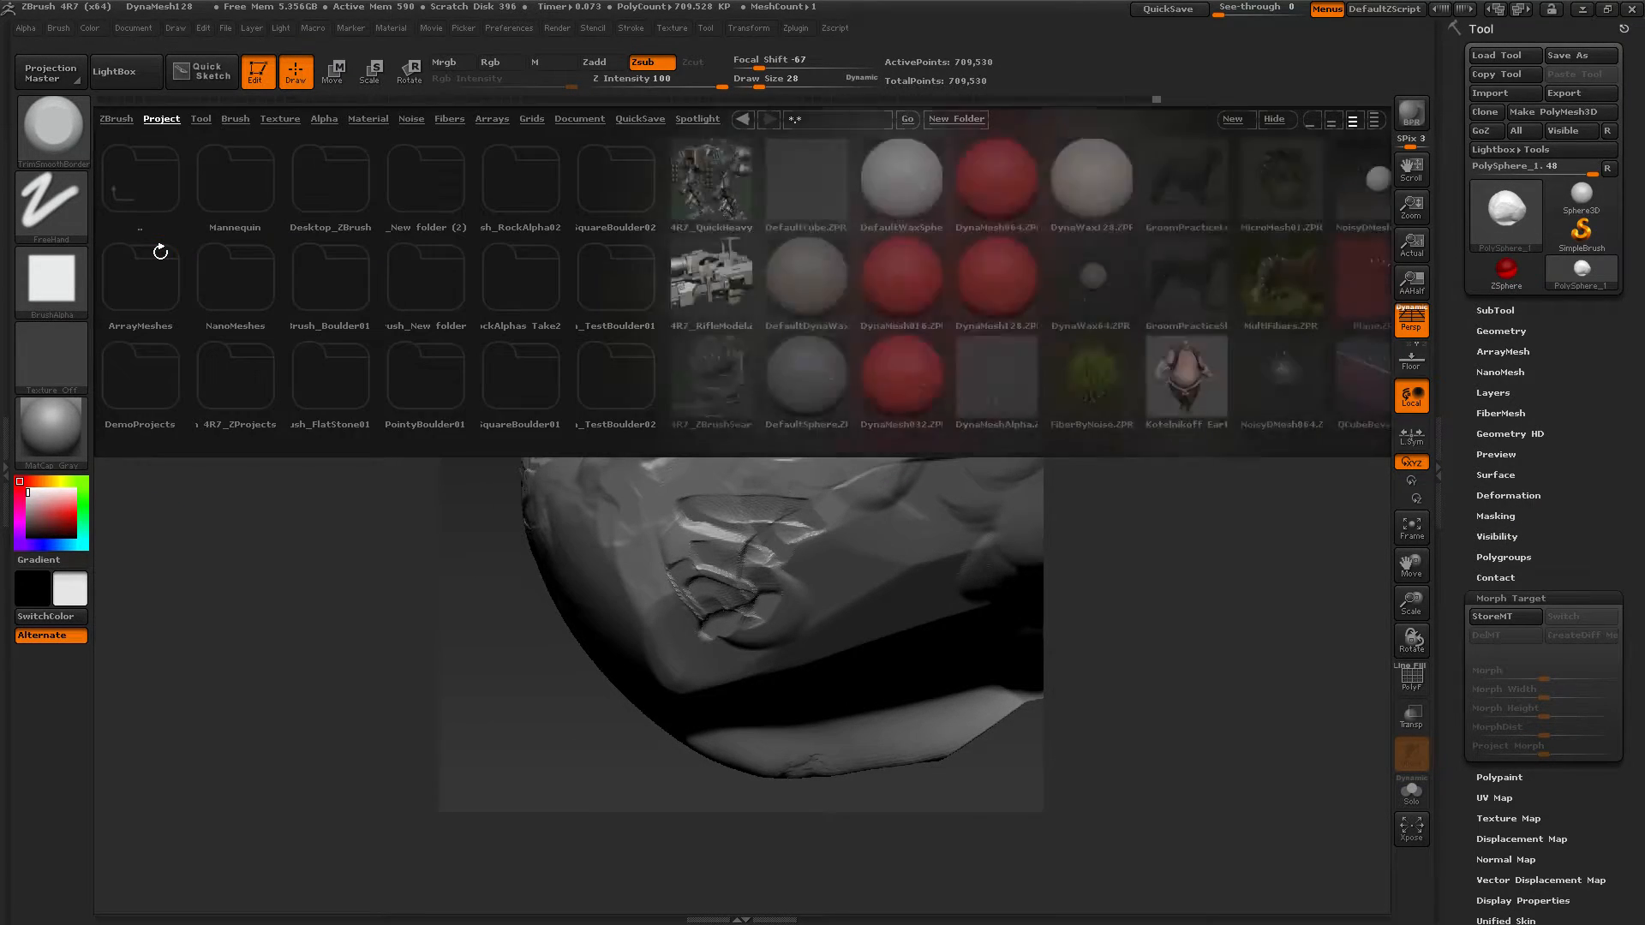
Step: Filter the brush library to brushes starting with T and choose the TrimSmoothBorder brush
left_click(56, 156)
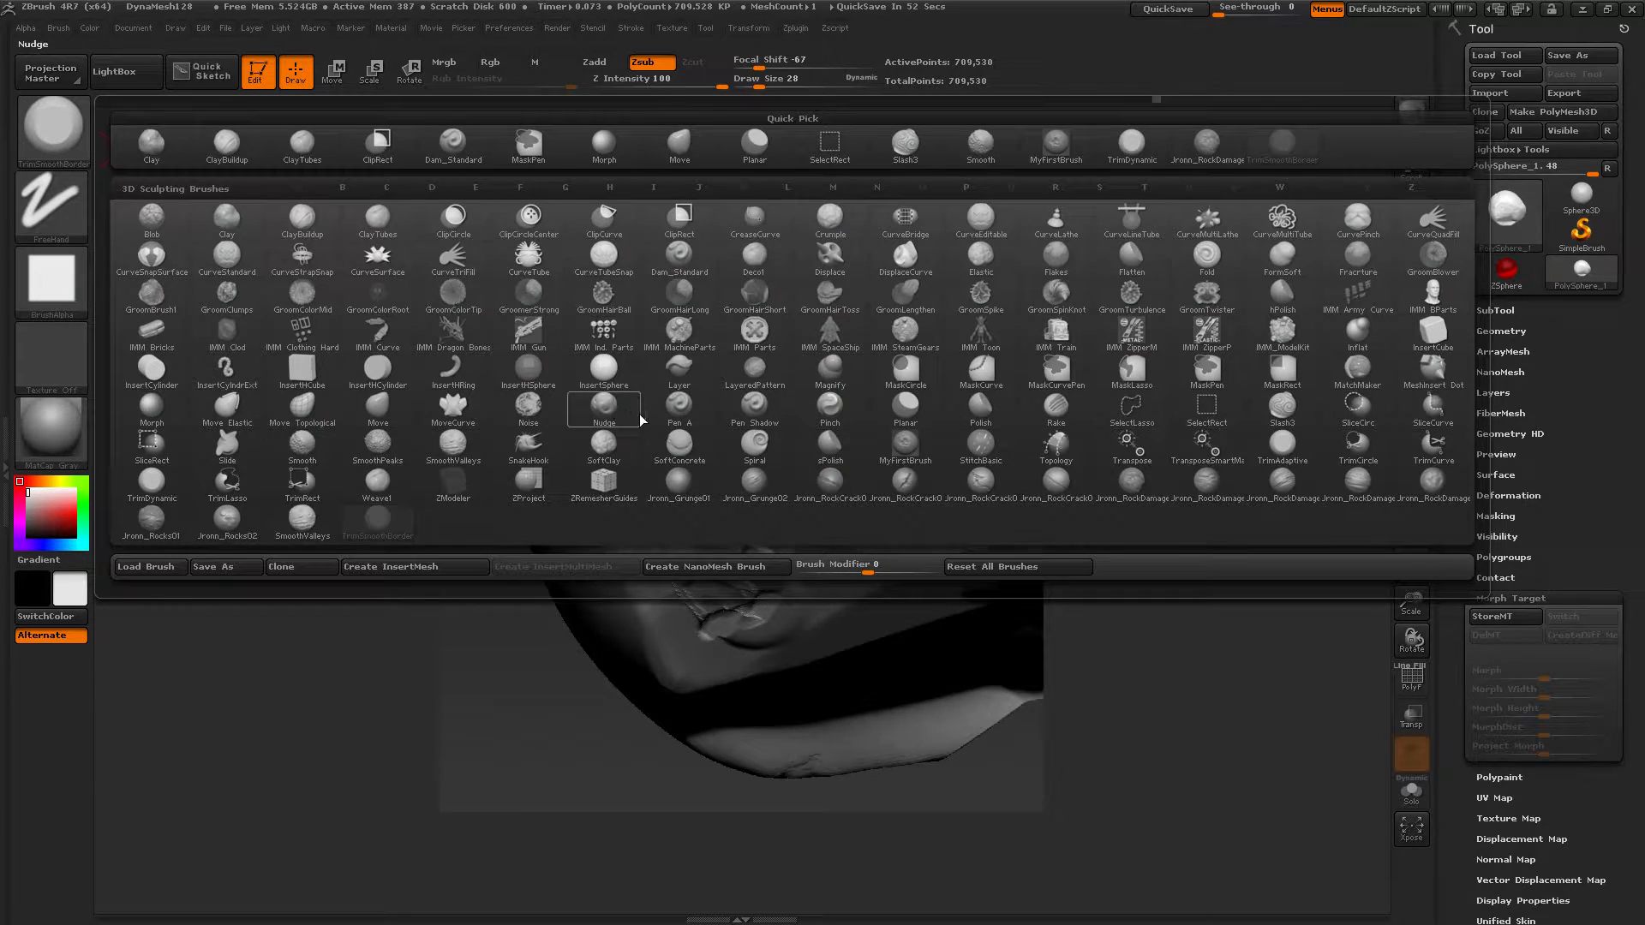
mouse_move(643, 418)
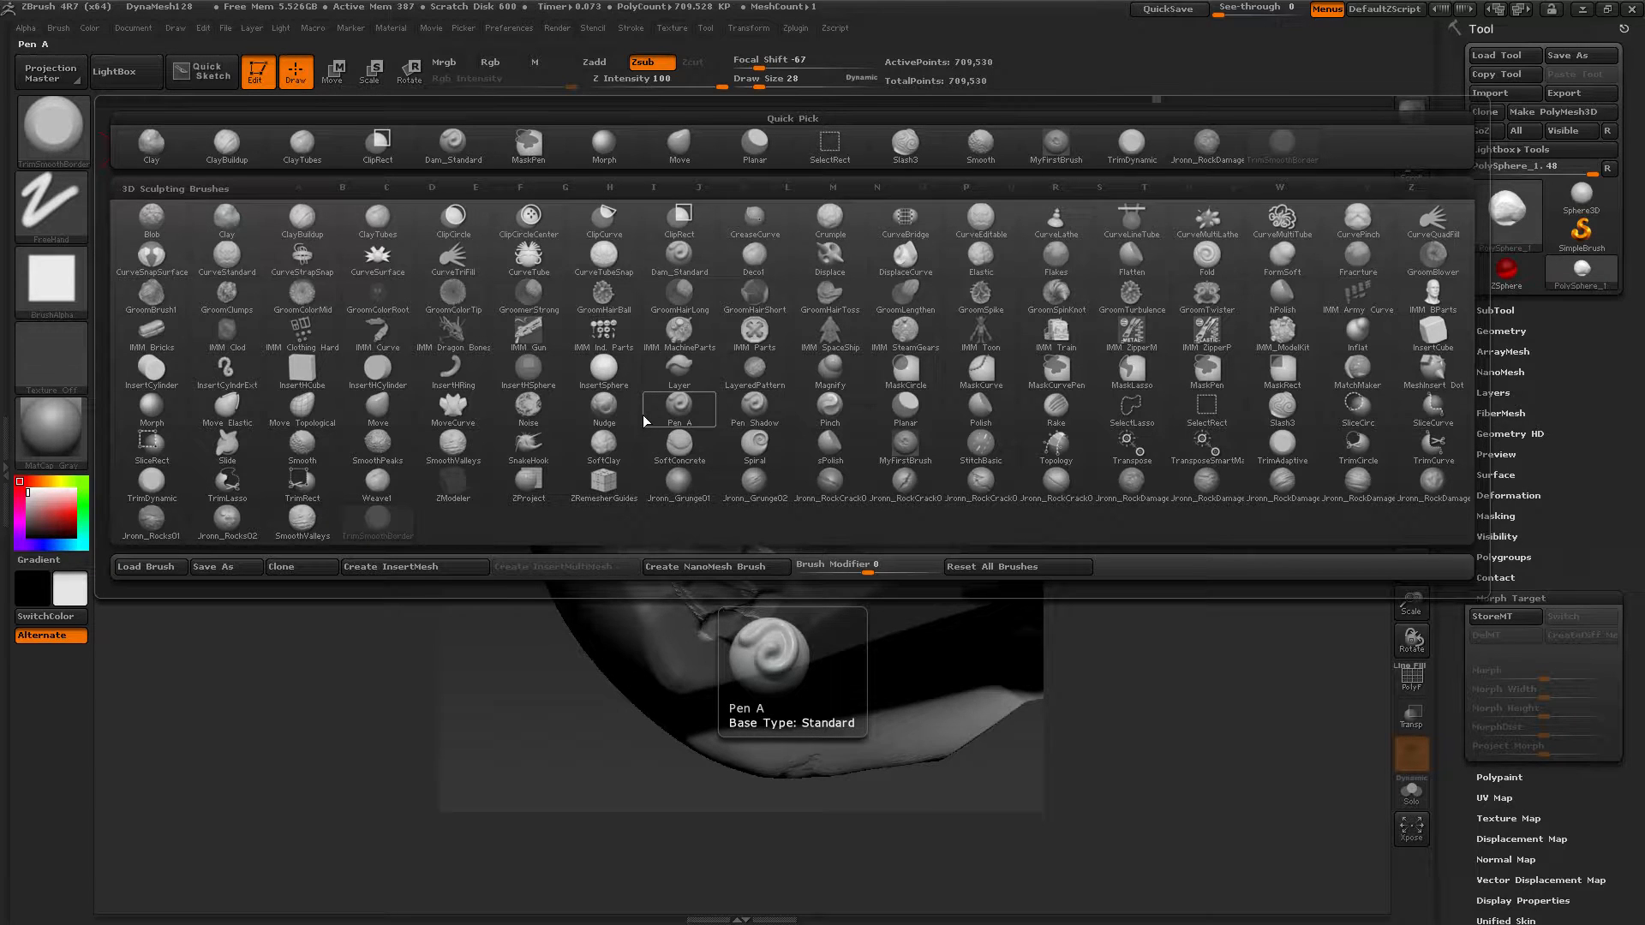
key("s")
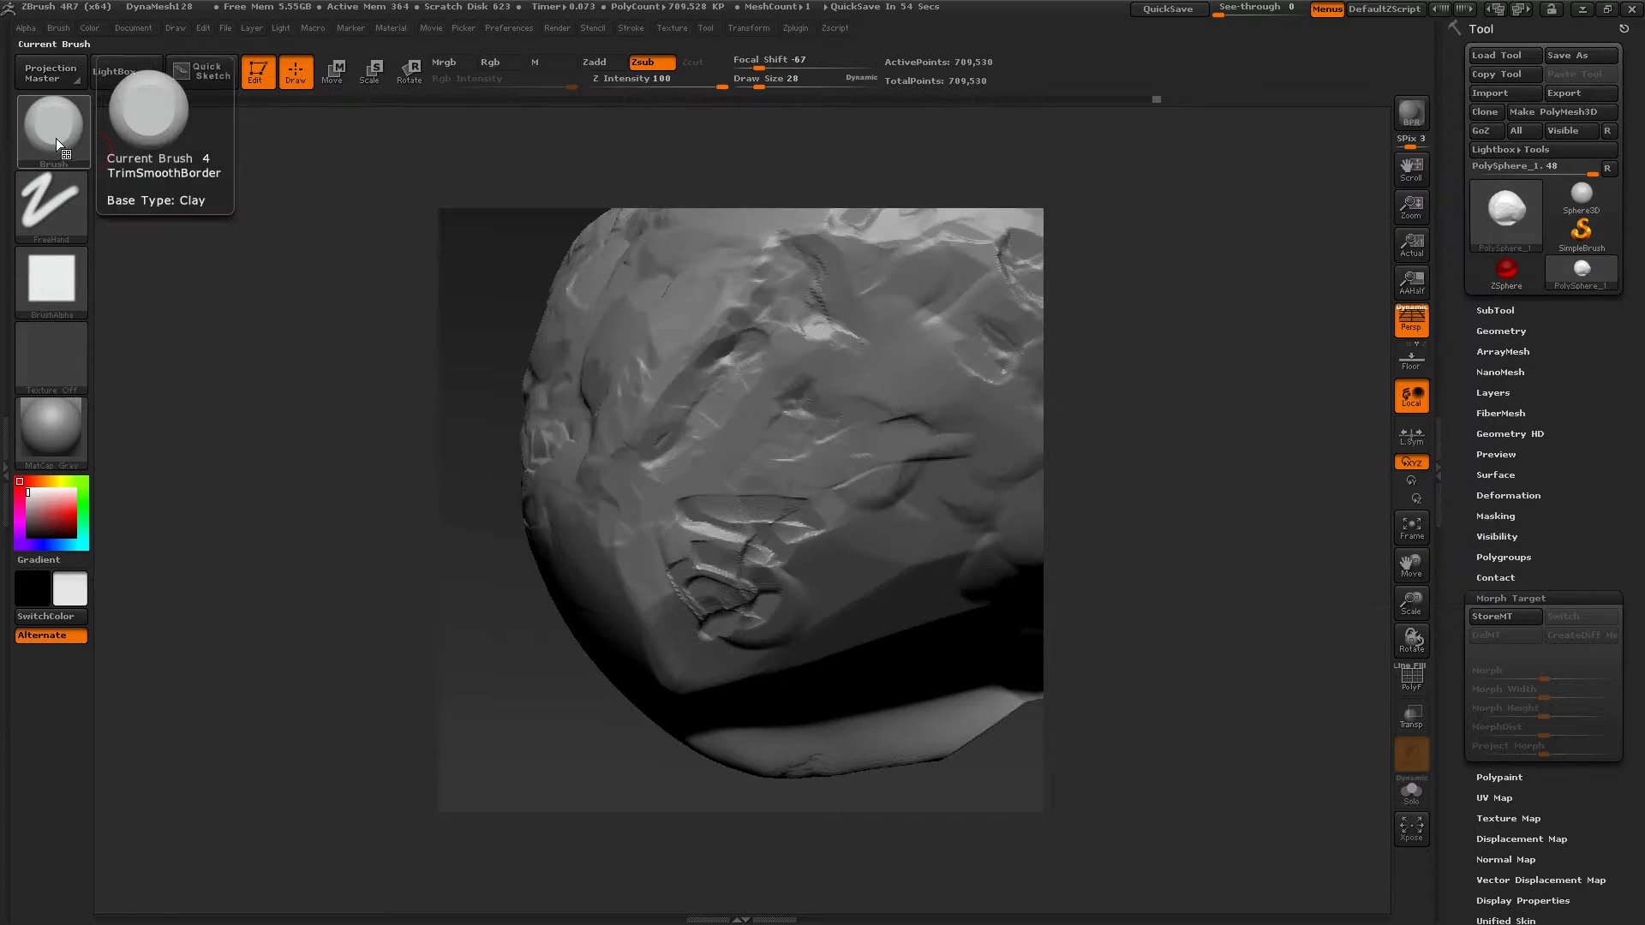
left_click(55, 138)
key("t")
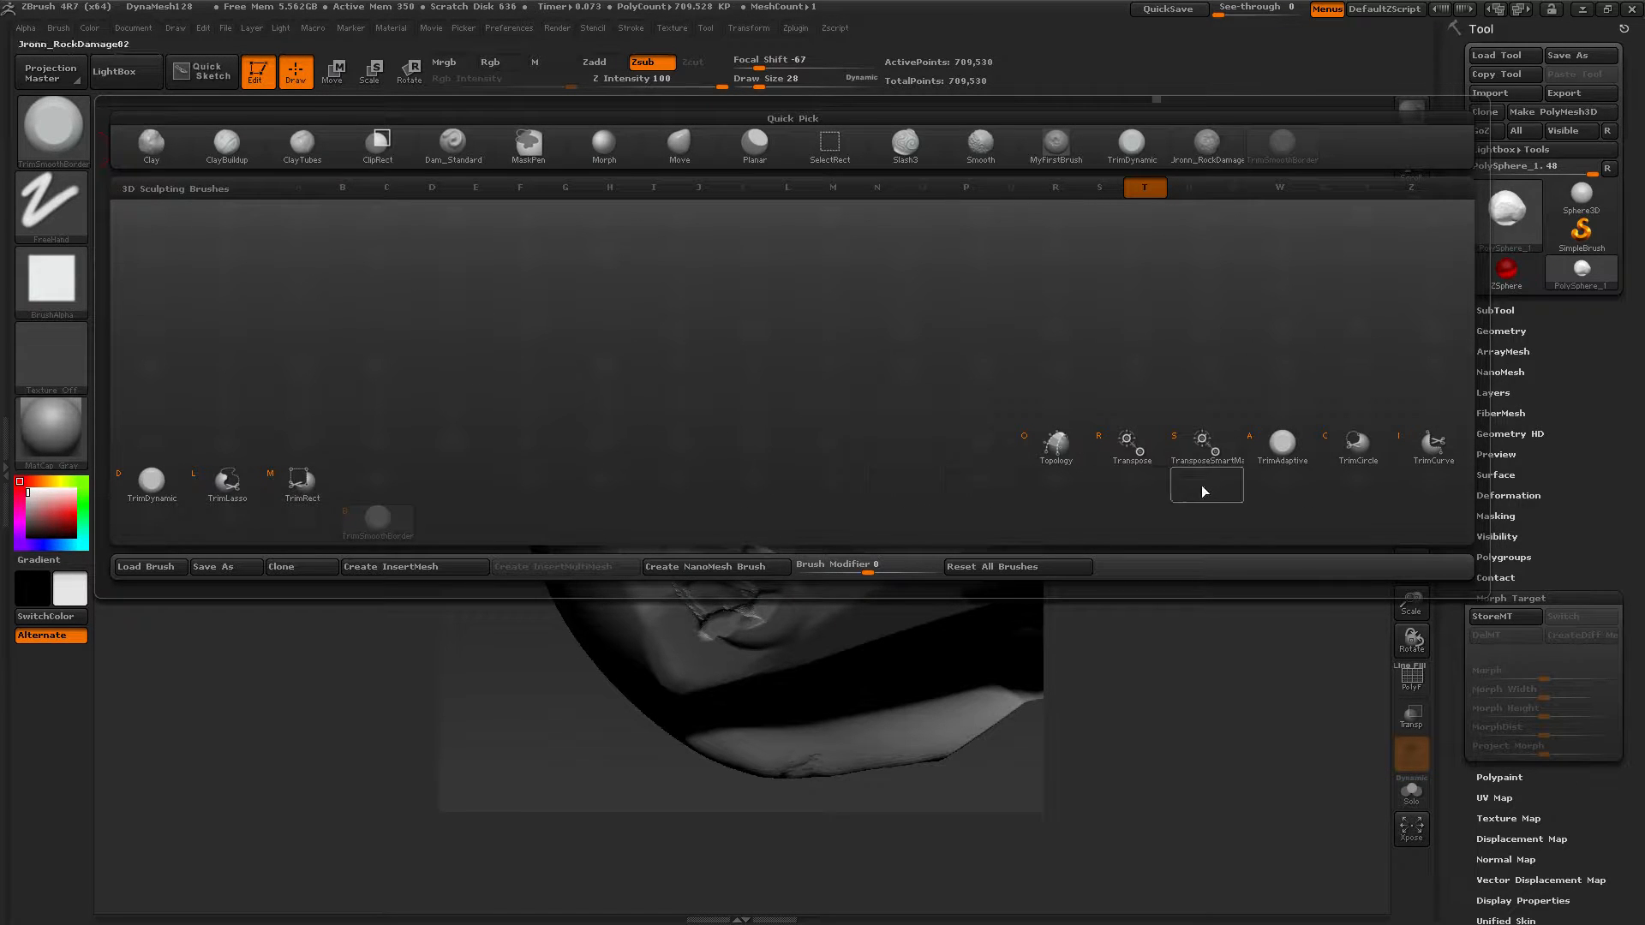
left_click(390, 529)
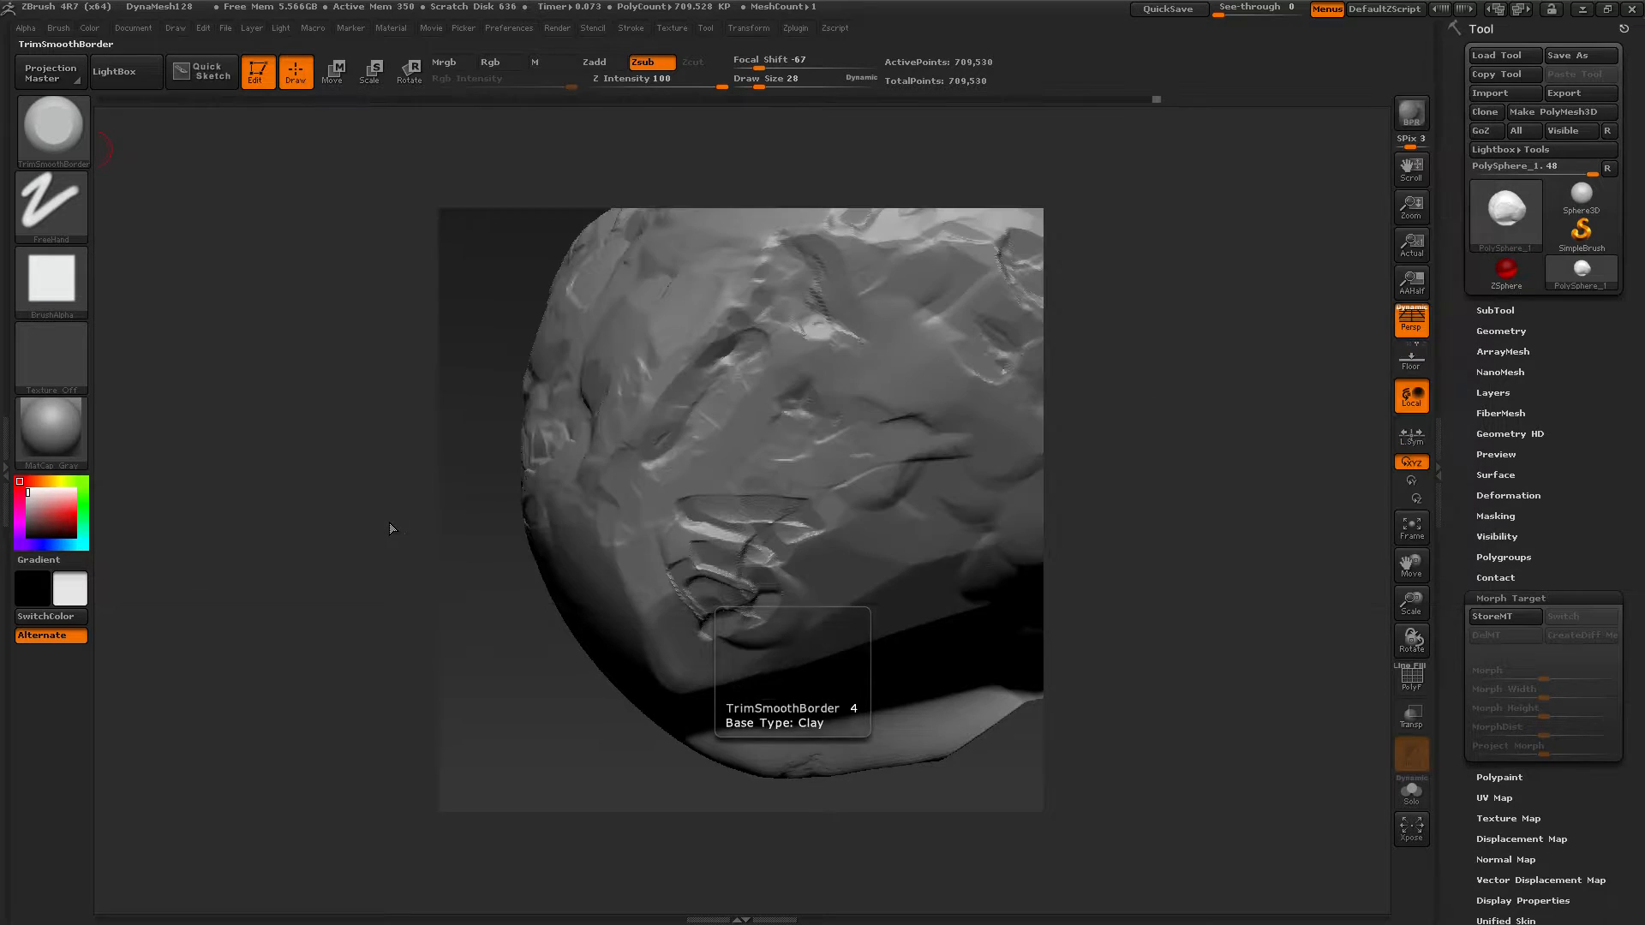
Step: Assign 4 as the custom hotkey of the TrimSmoothBorder brush, accepting its reassignment from the other interface item
left_click(69, 158)
mouse_move(392, 535)
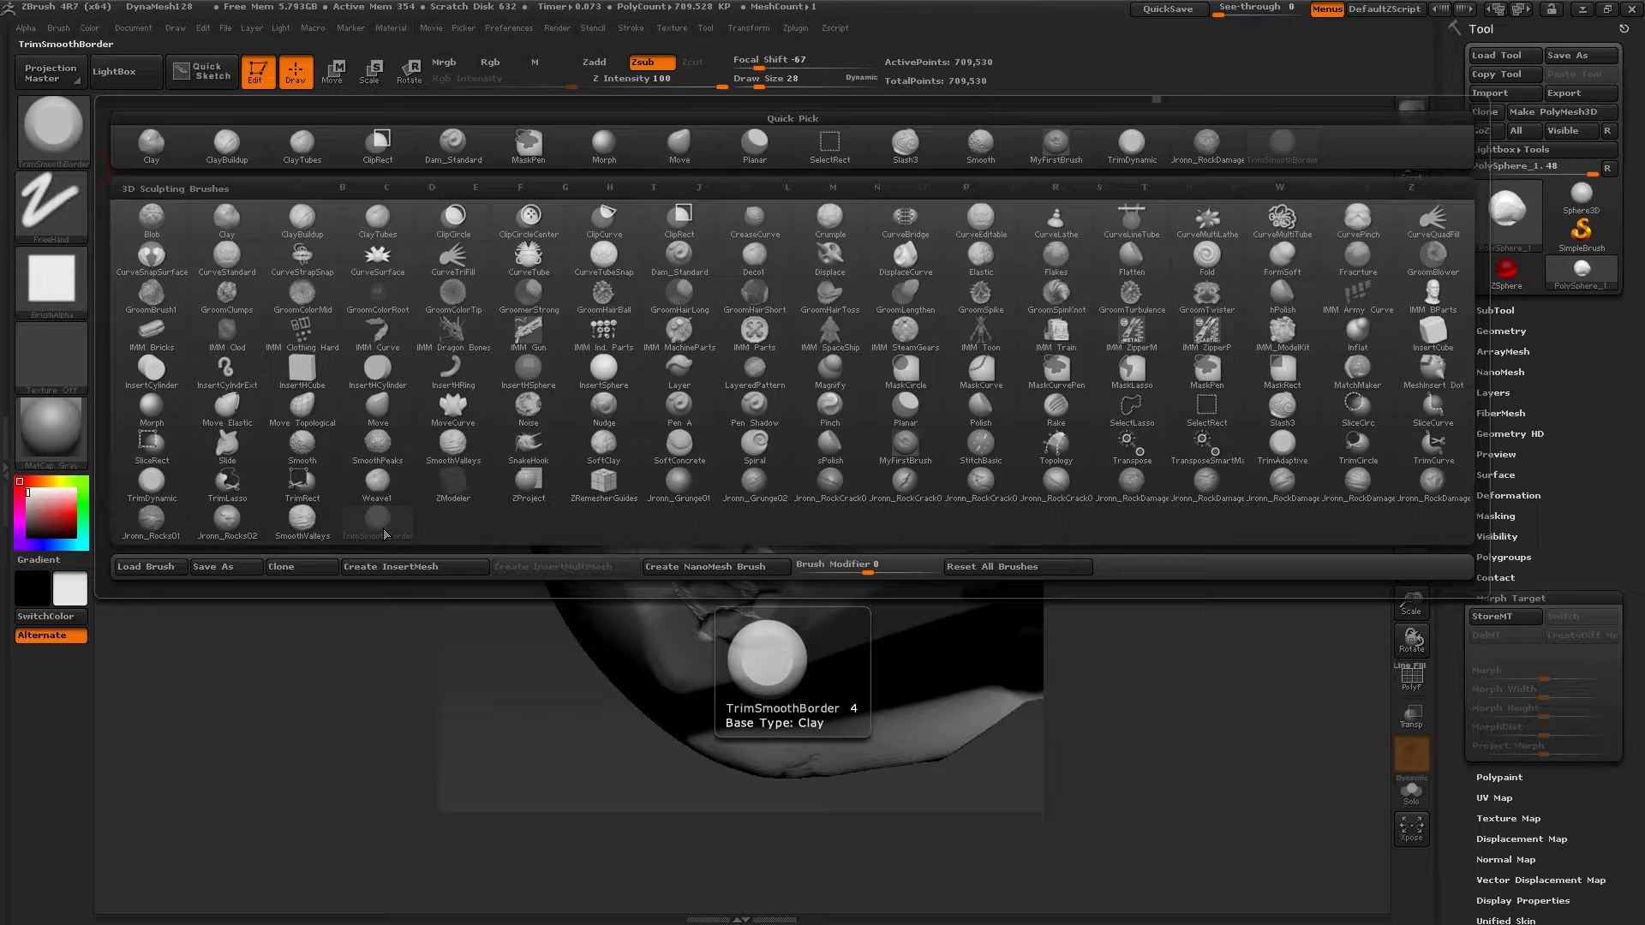
key("ctrl")
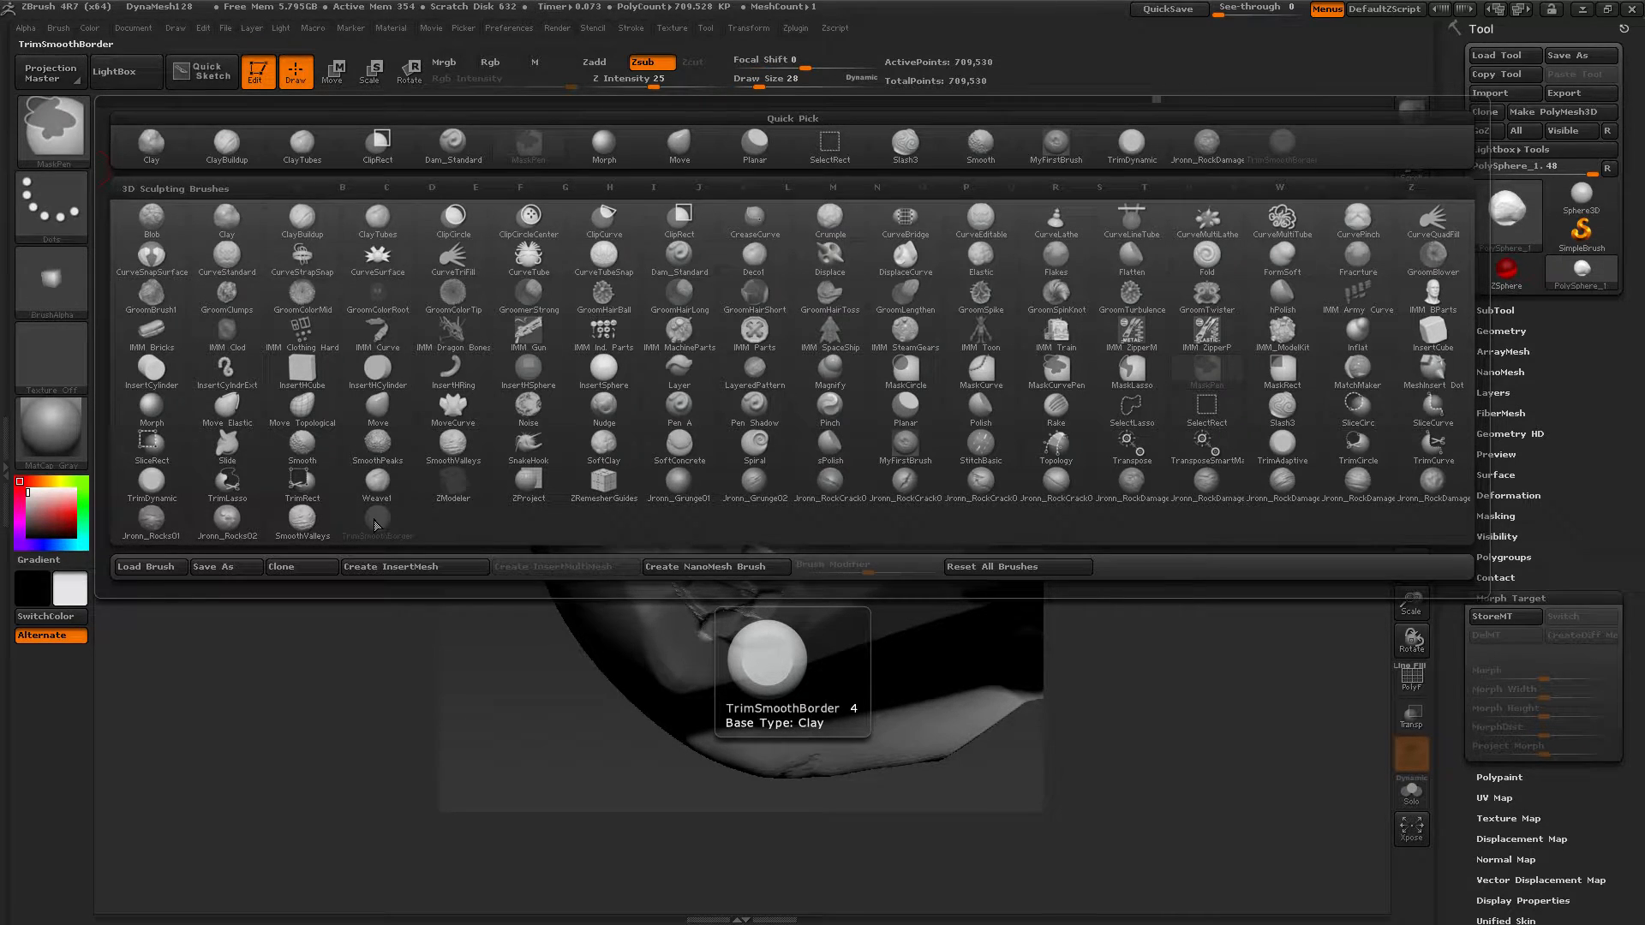
left_click(375, 525, "ctrl+alt")
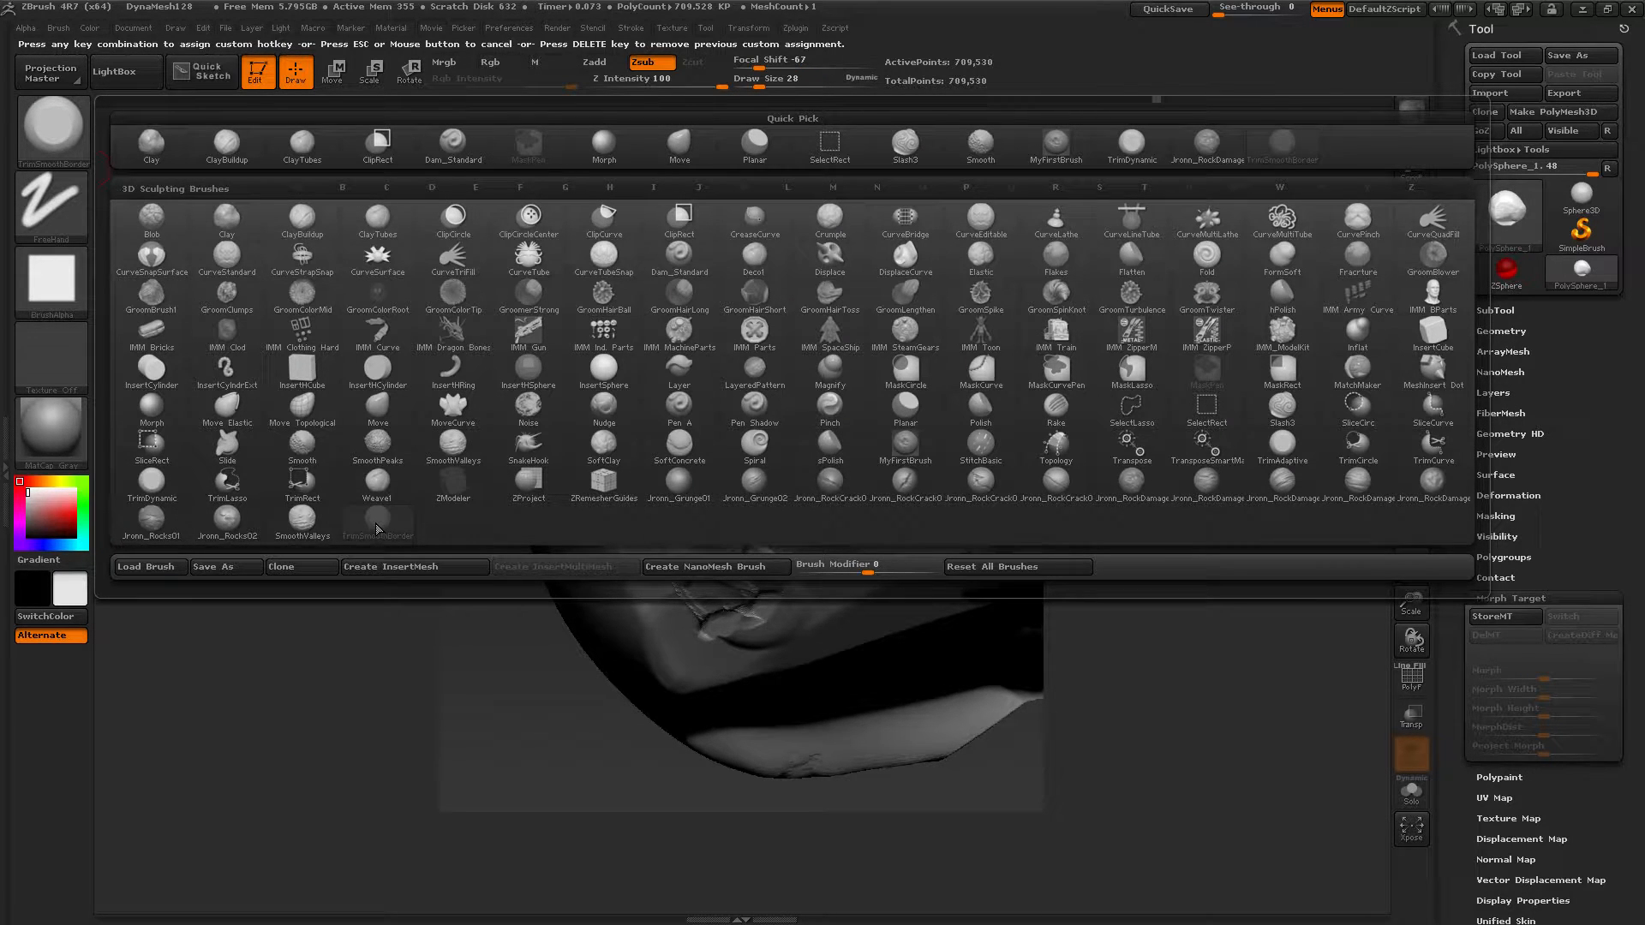
key("t")
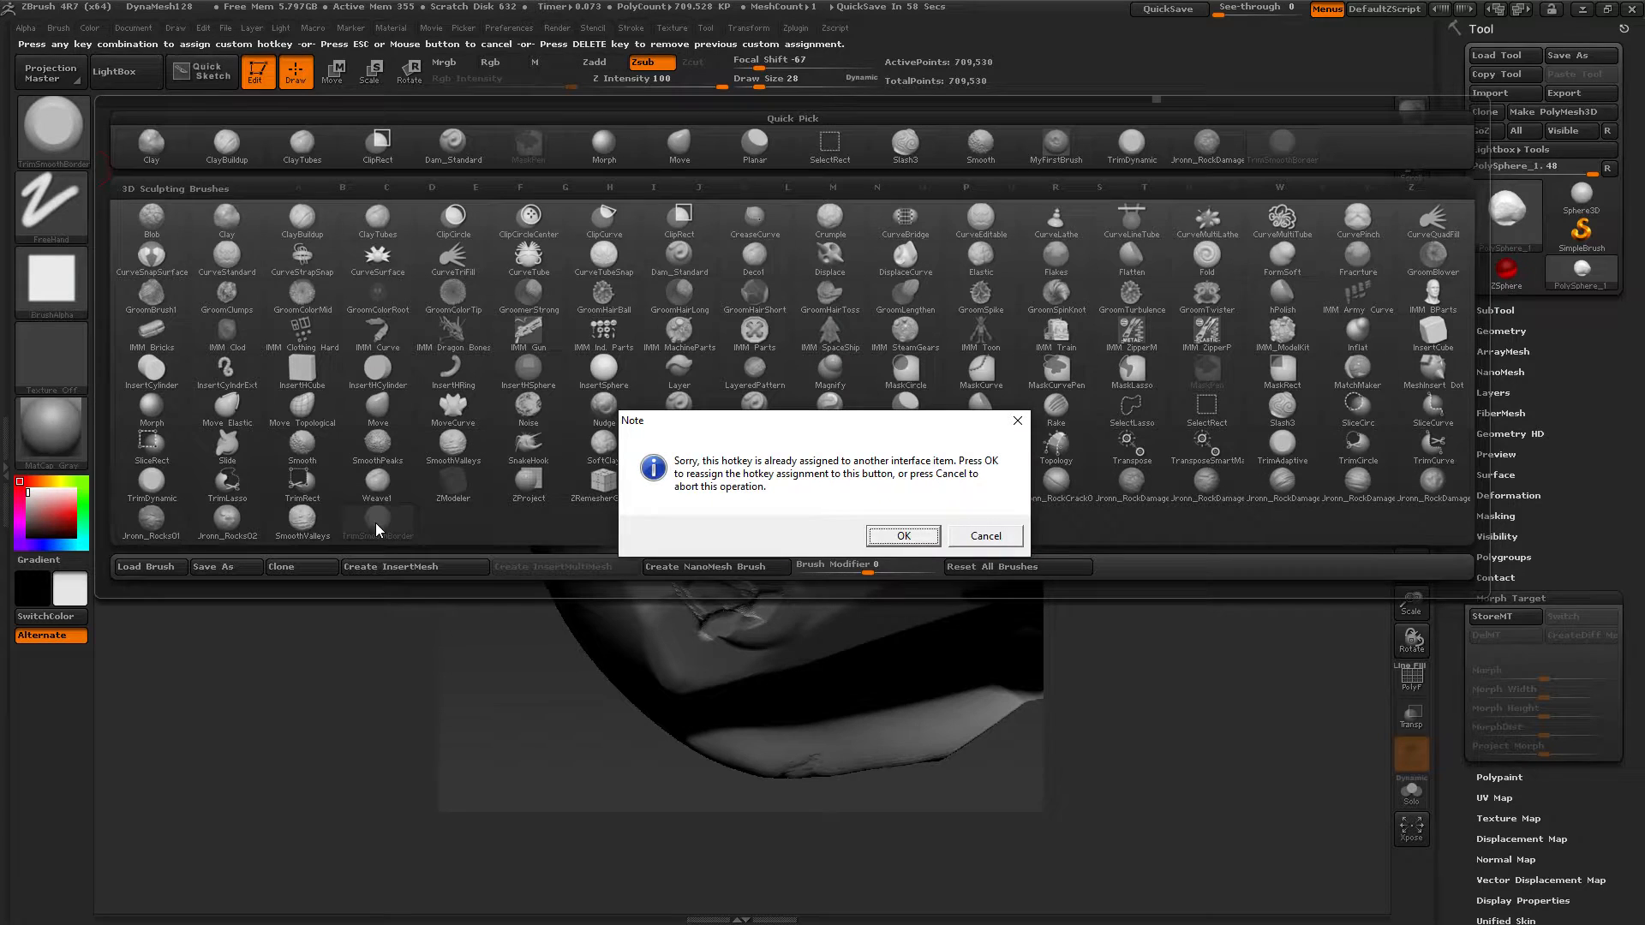
left_click(904, 536)
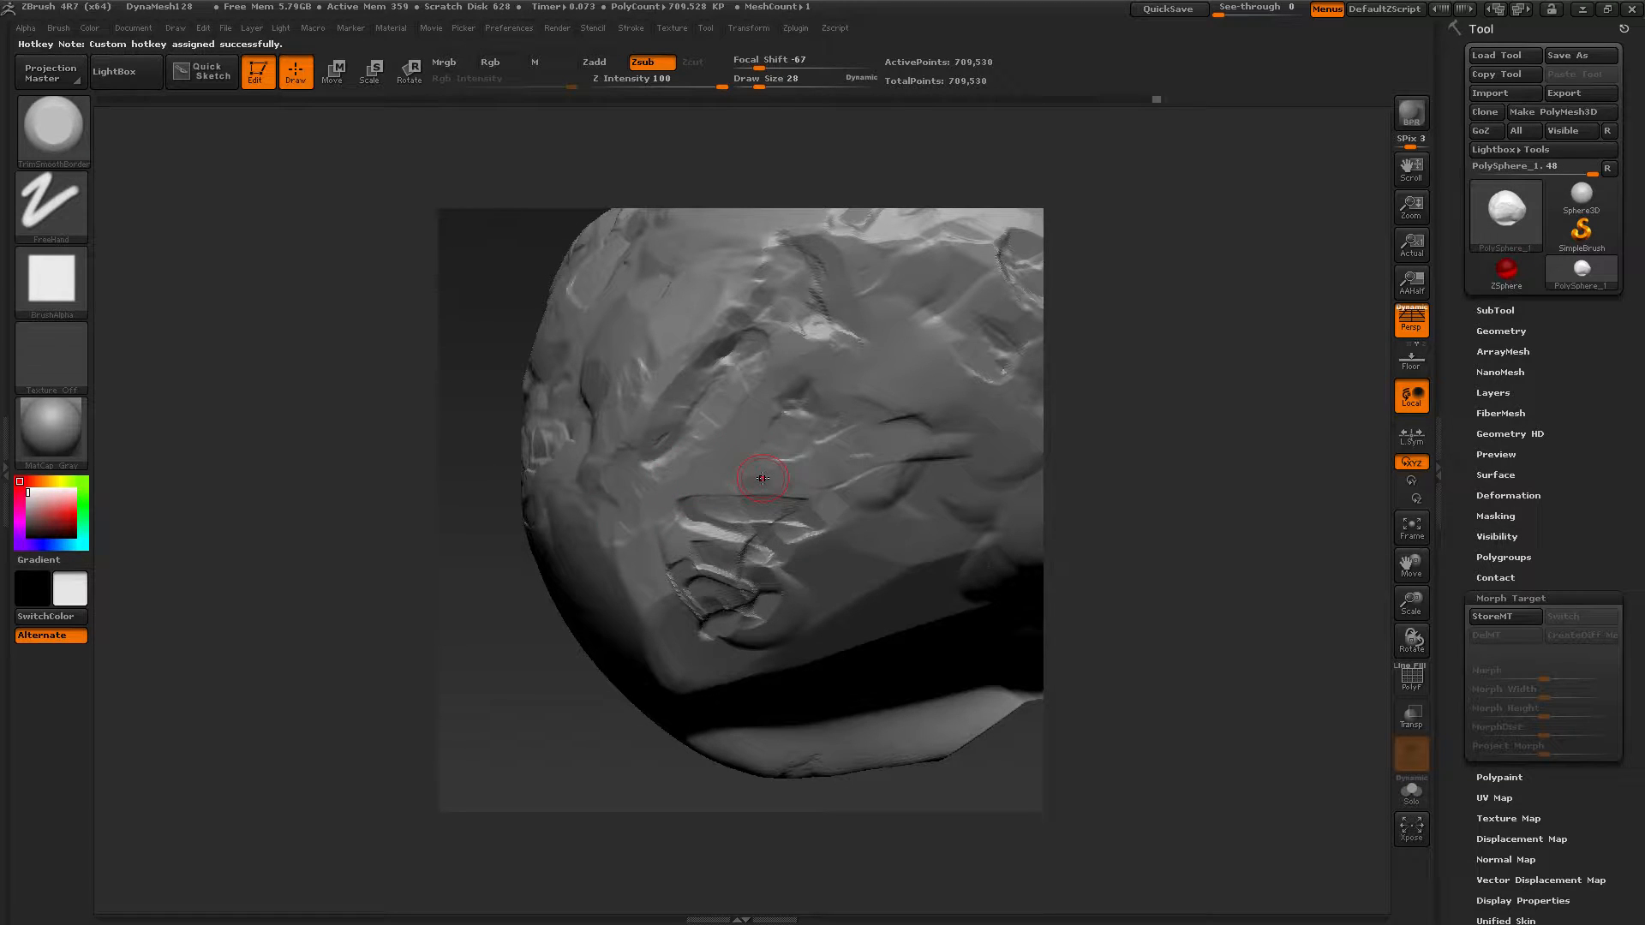
Step: Test the brush hotkey by switching to CurveStandard and returning to TrimSmoothBorder with it
left_click(57, 140)
left_click(227, 252)
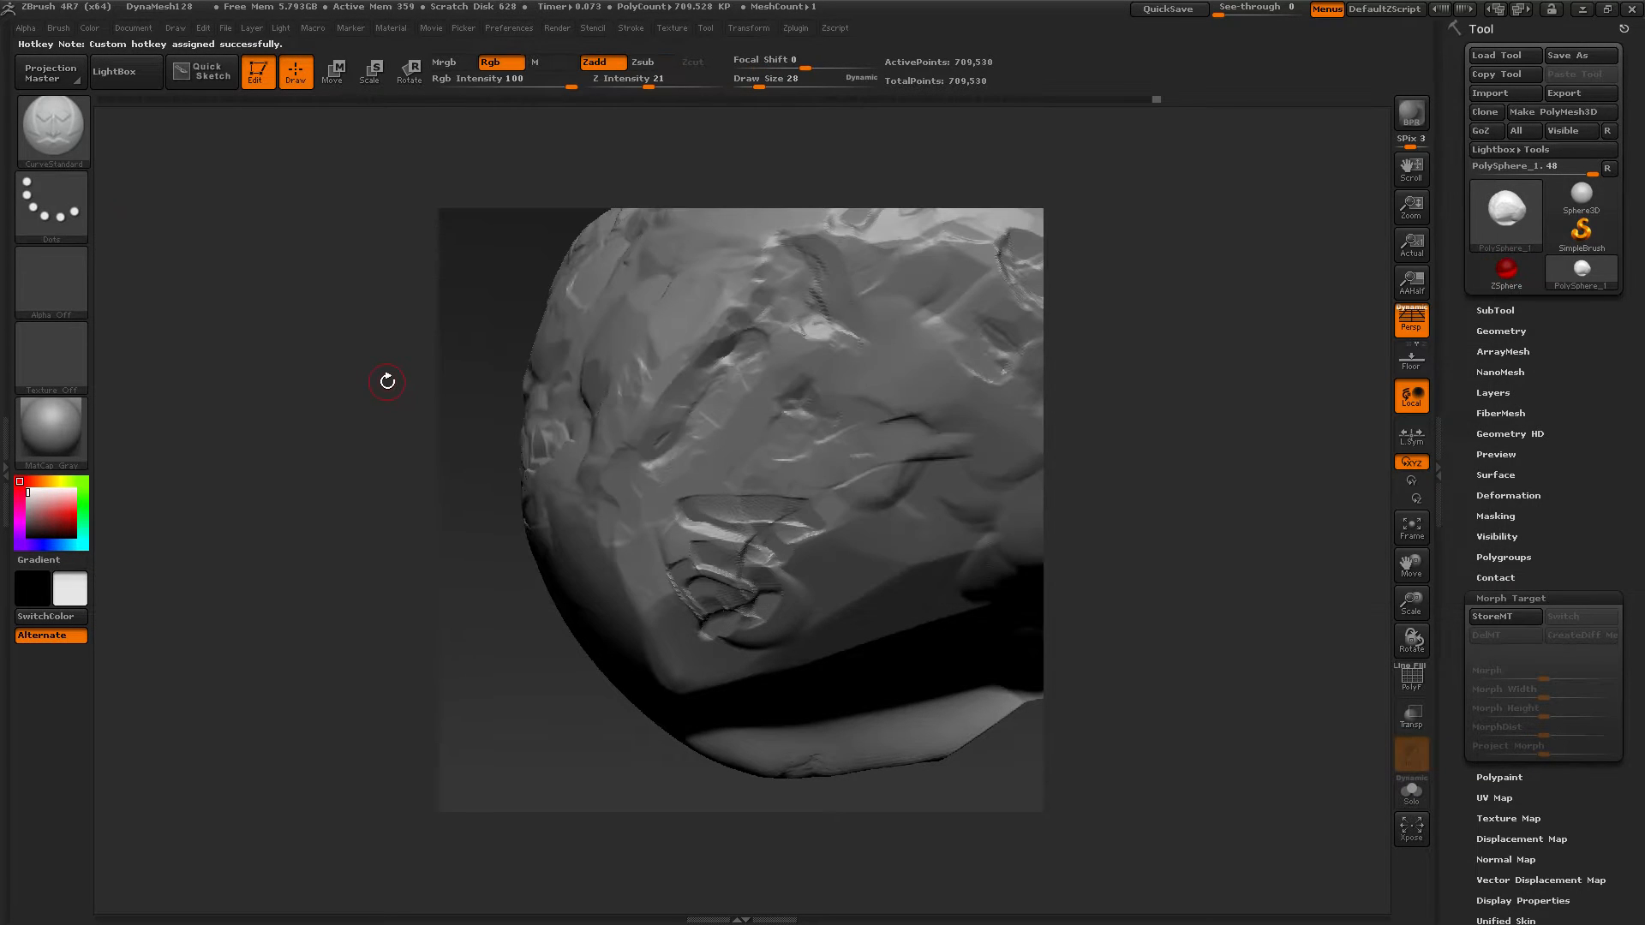
key("1")
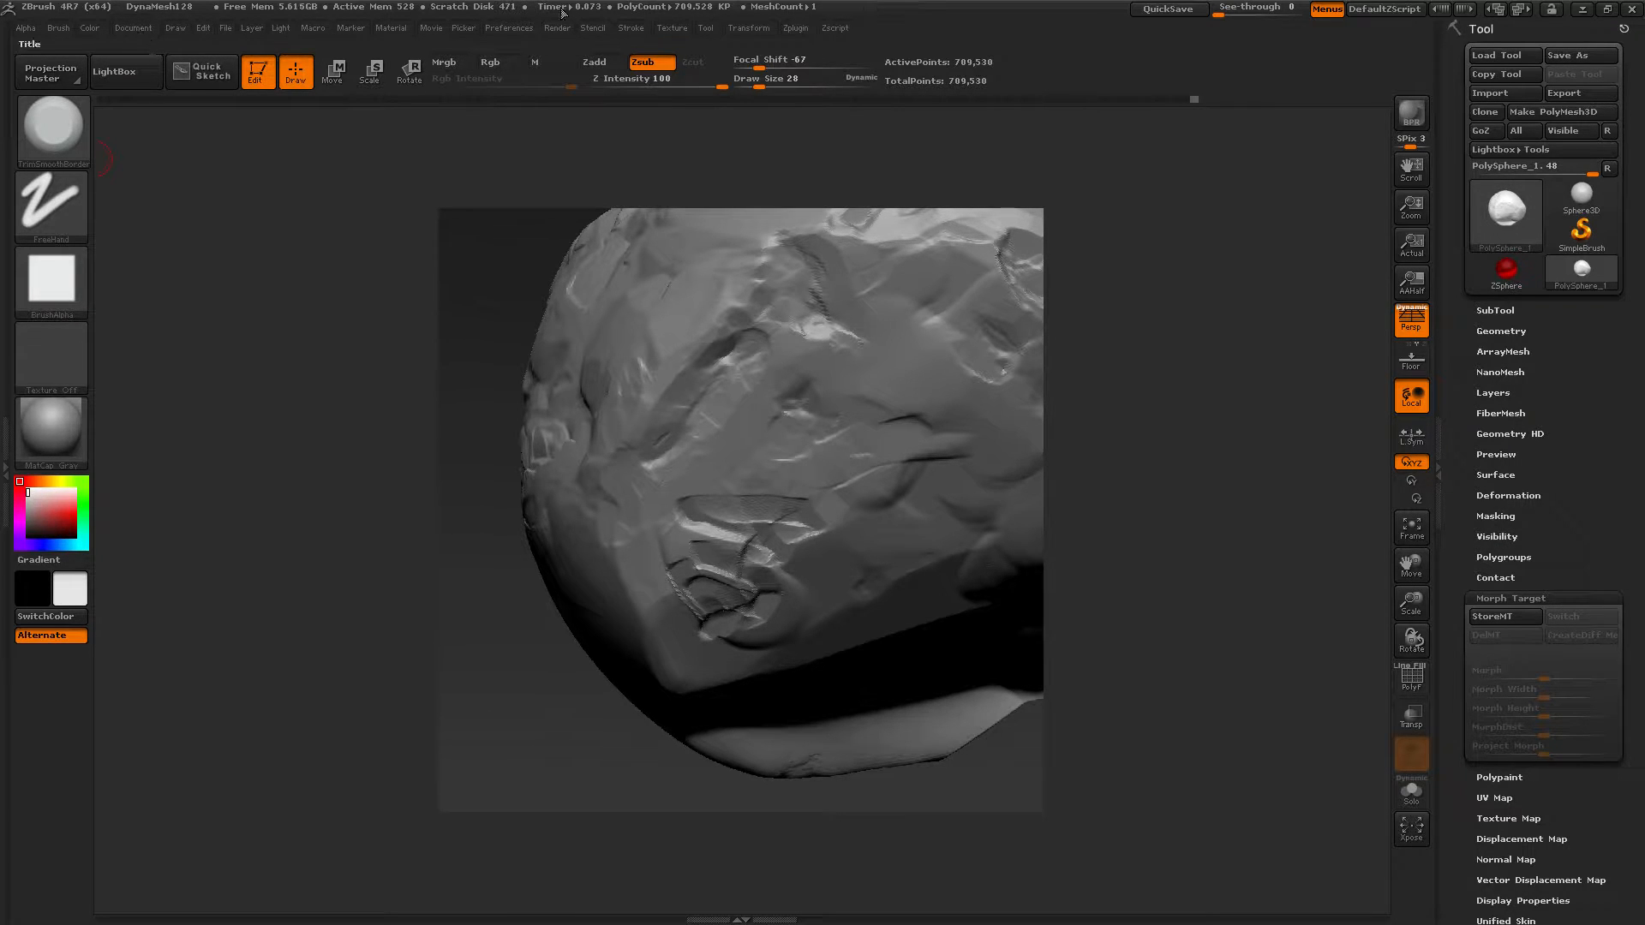
Step: Enable interface customization in the configuration preferences
left_click(521, 27)
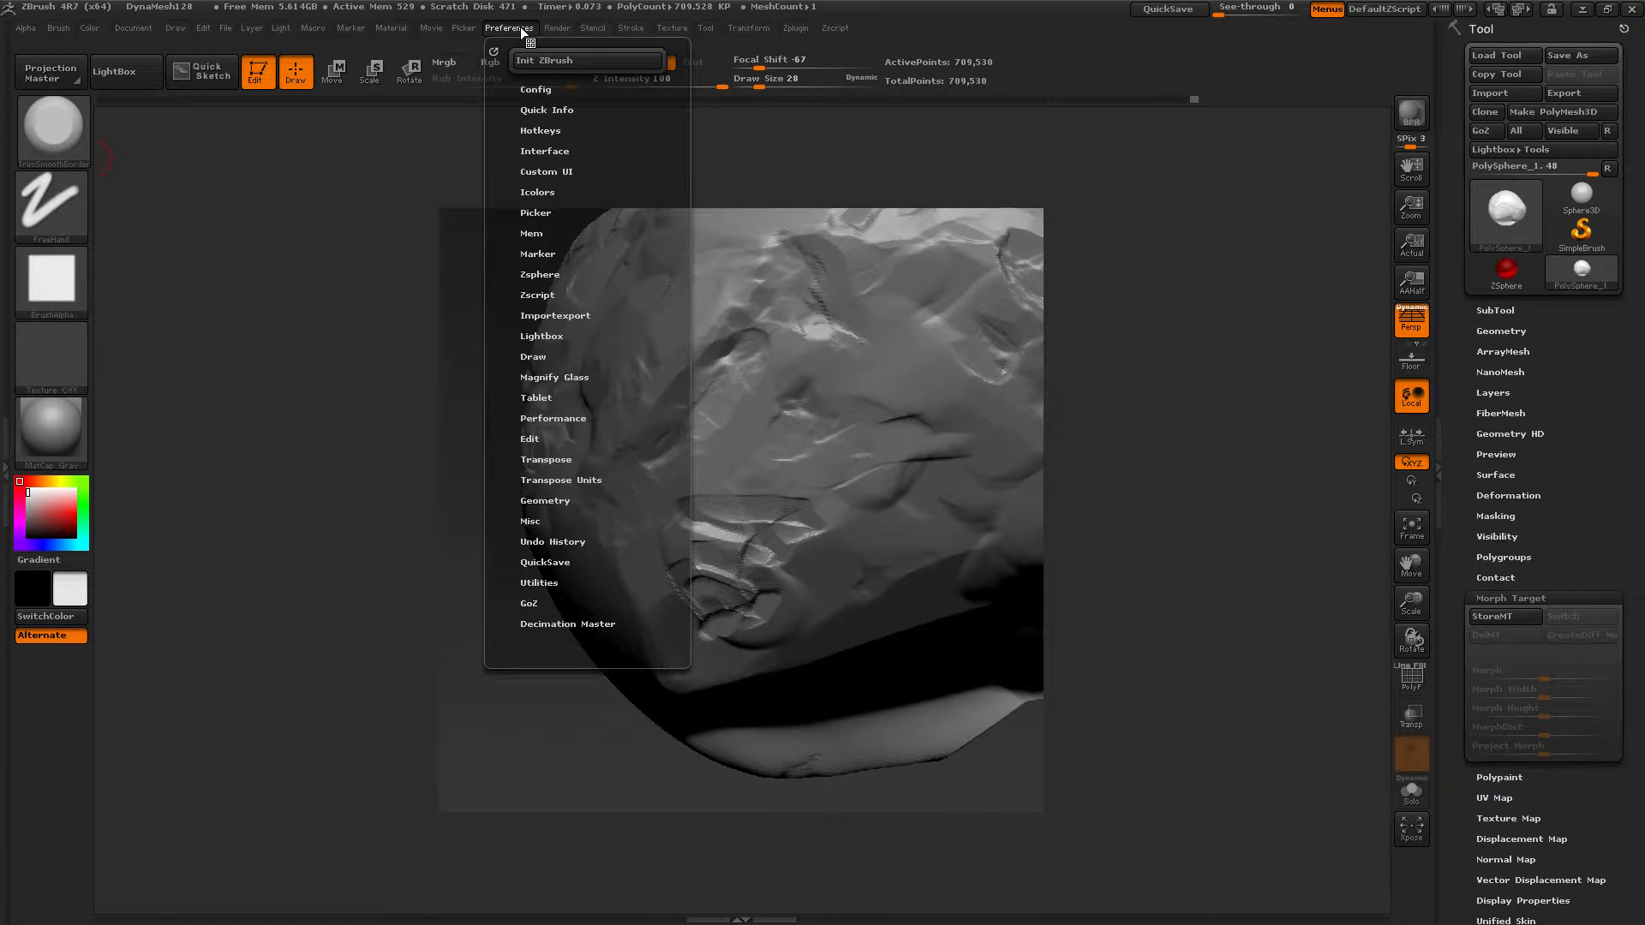
left_click(535, 89)
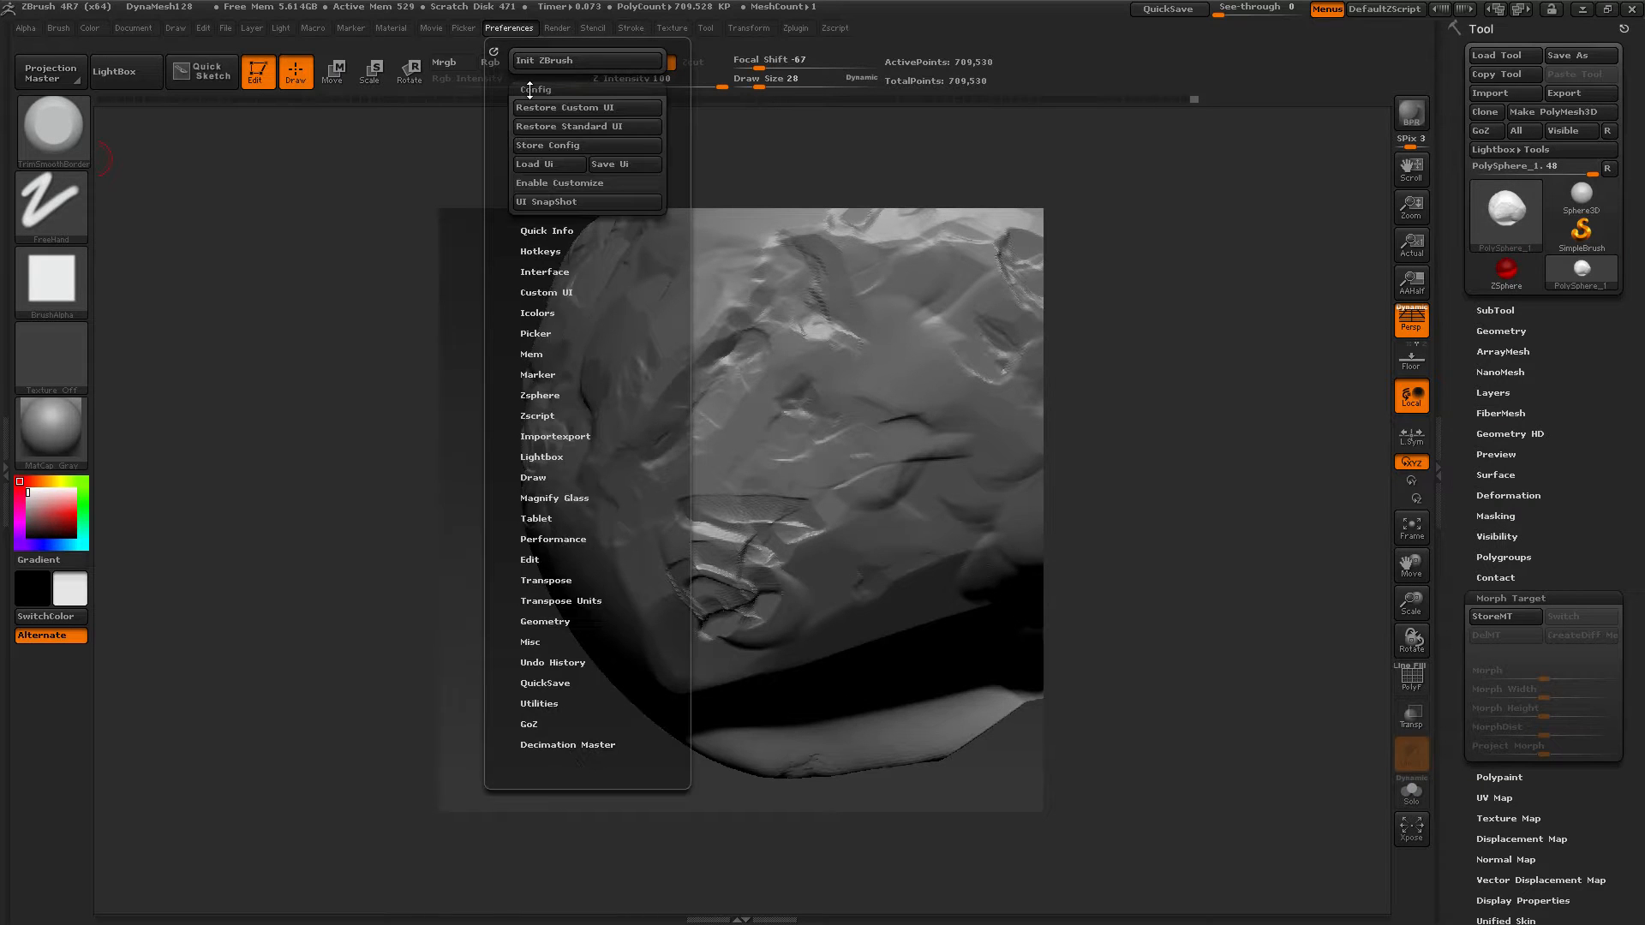
left_click(555, 185)
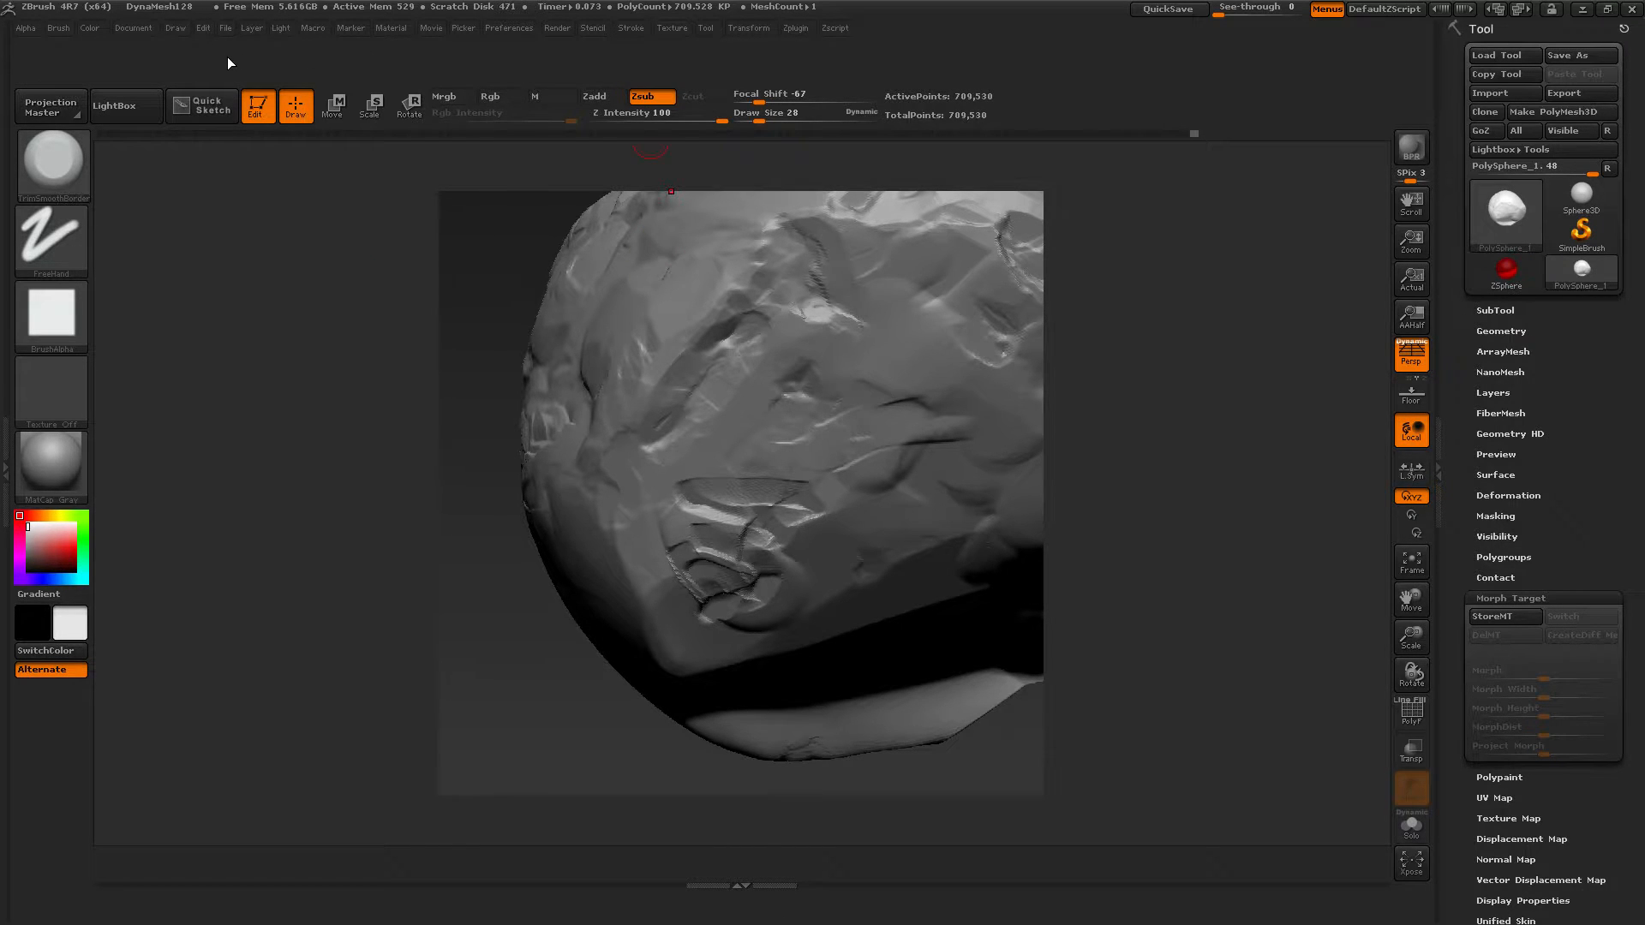
left_click(58, 166)
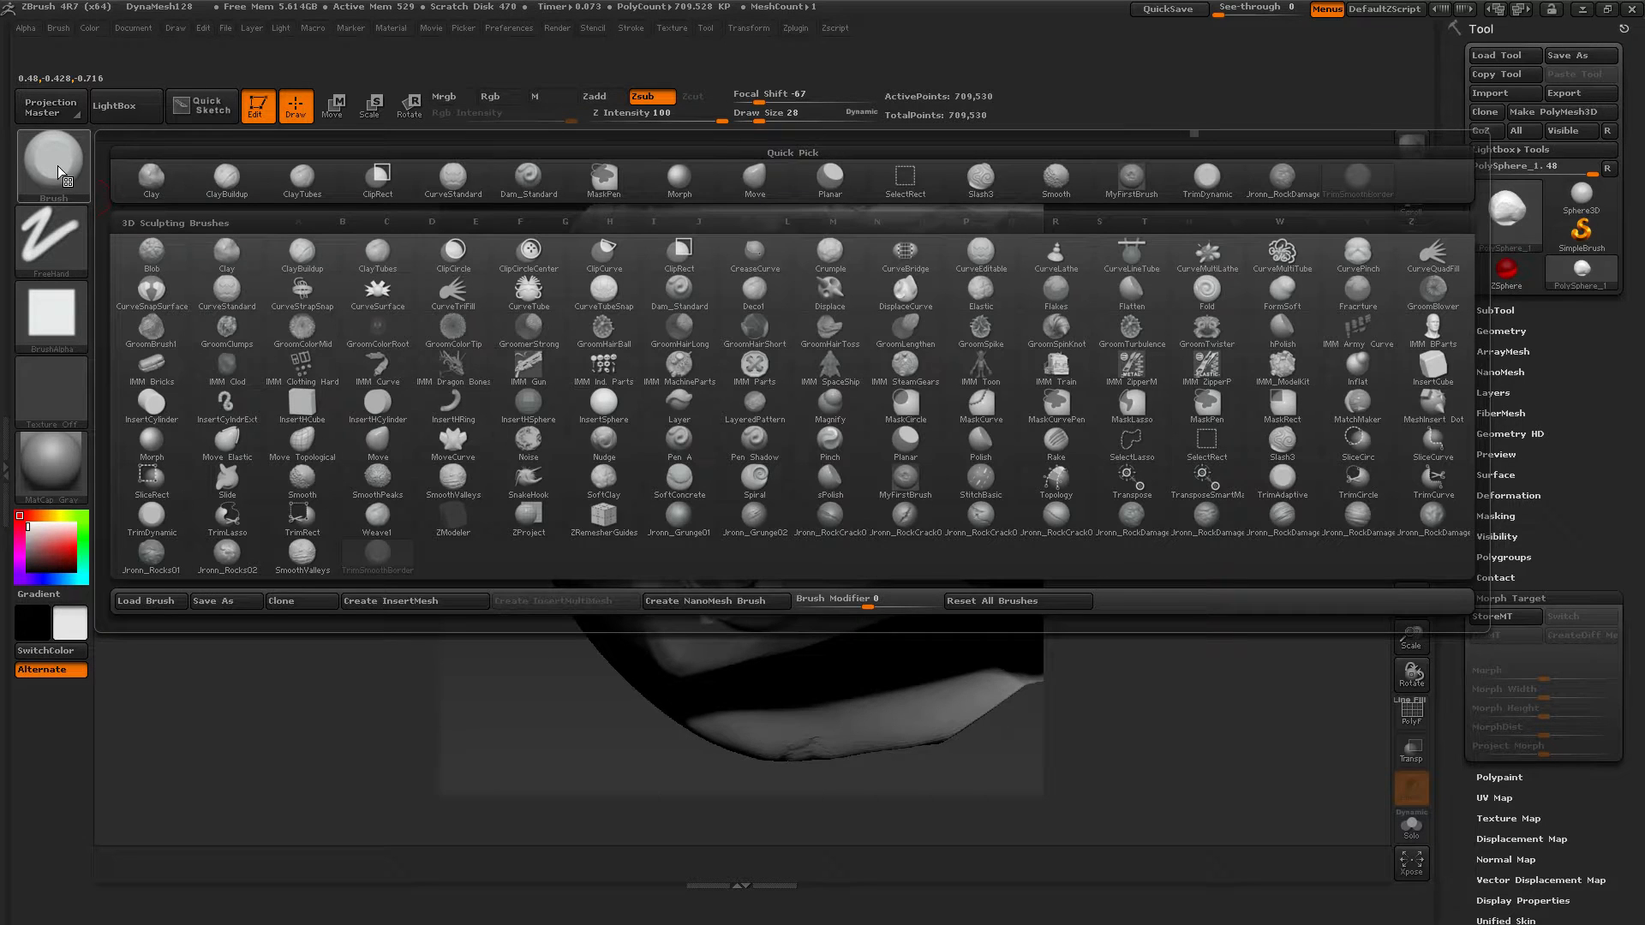
left_click(374, 562)
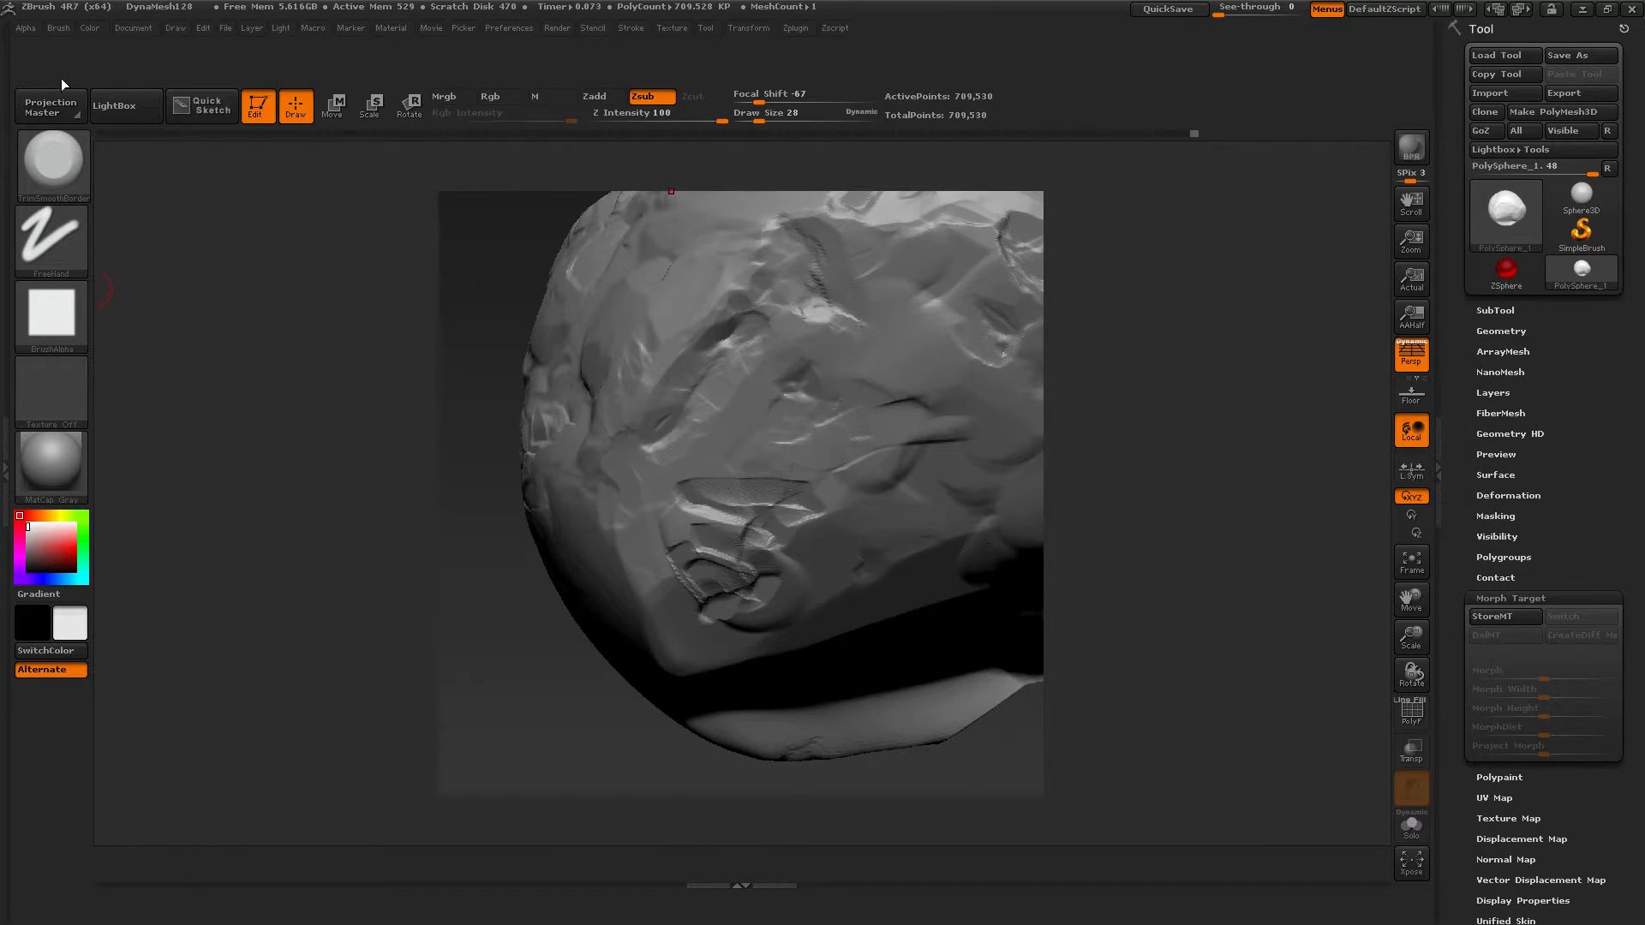
left_click(51, 163)
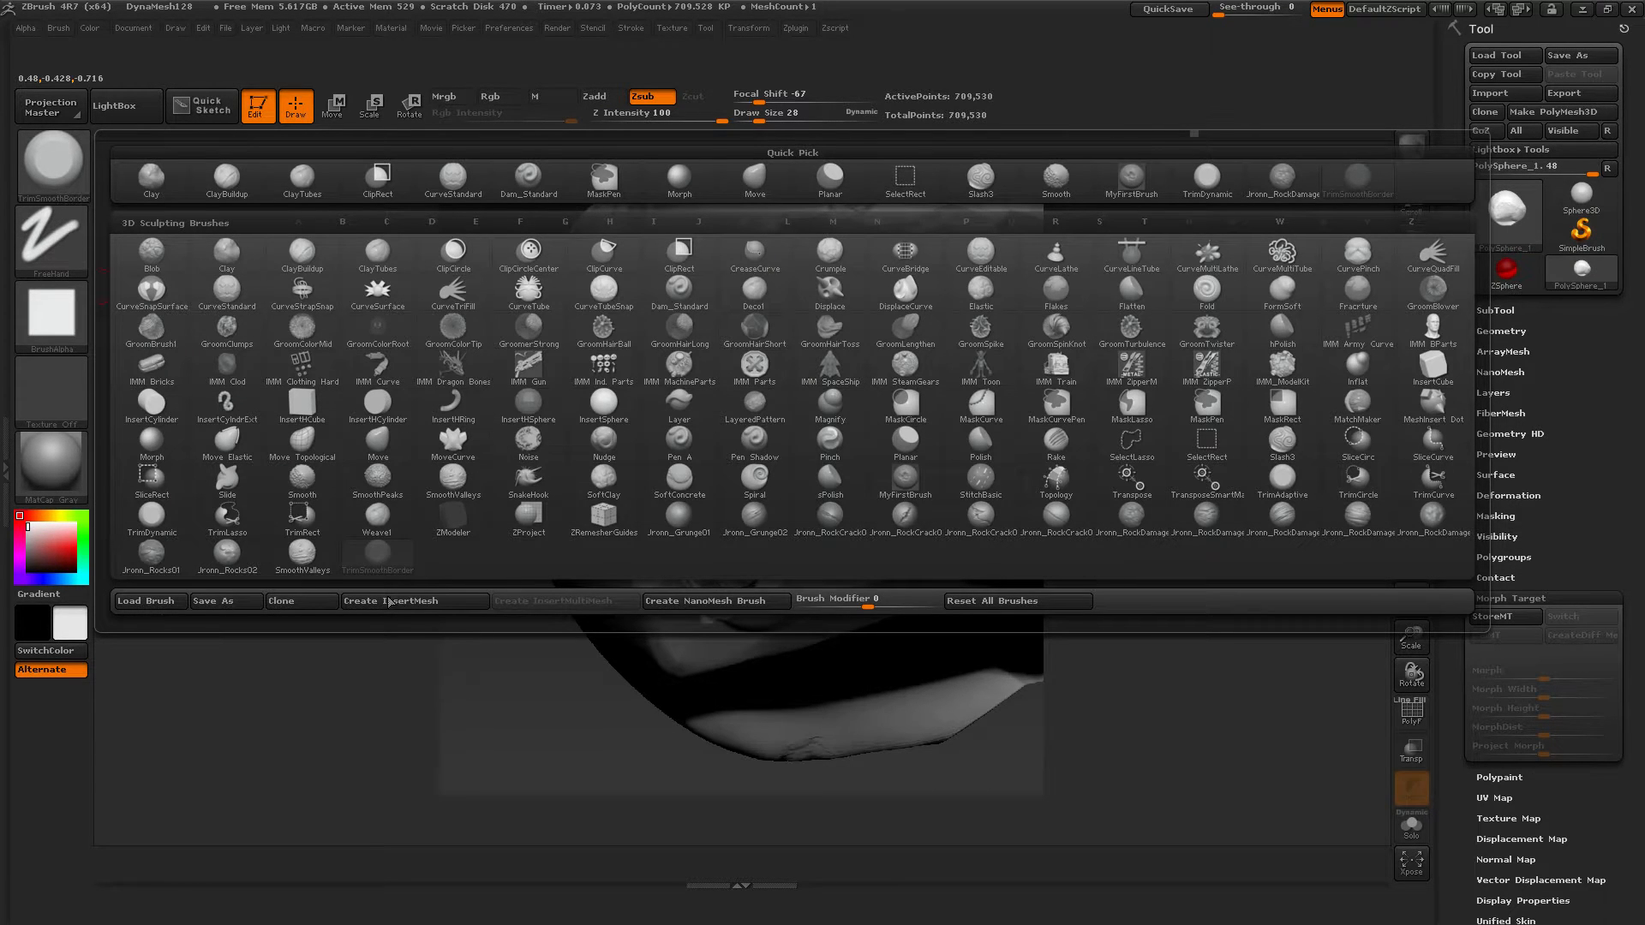
left_click(378, 555)
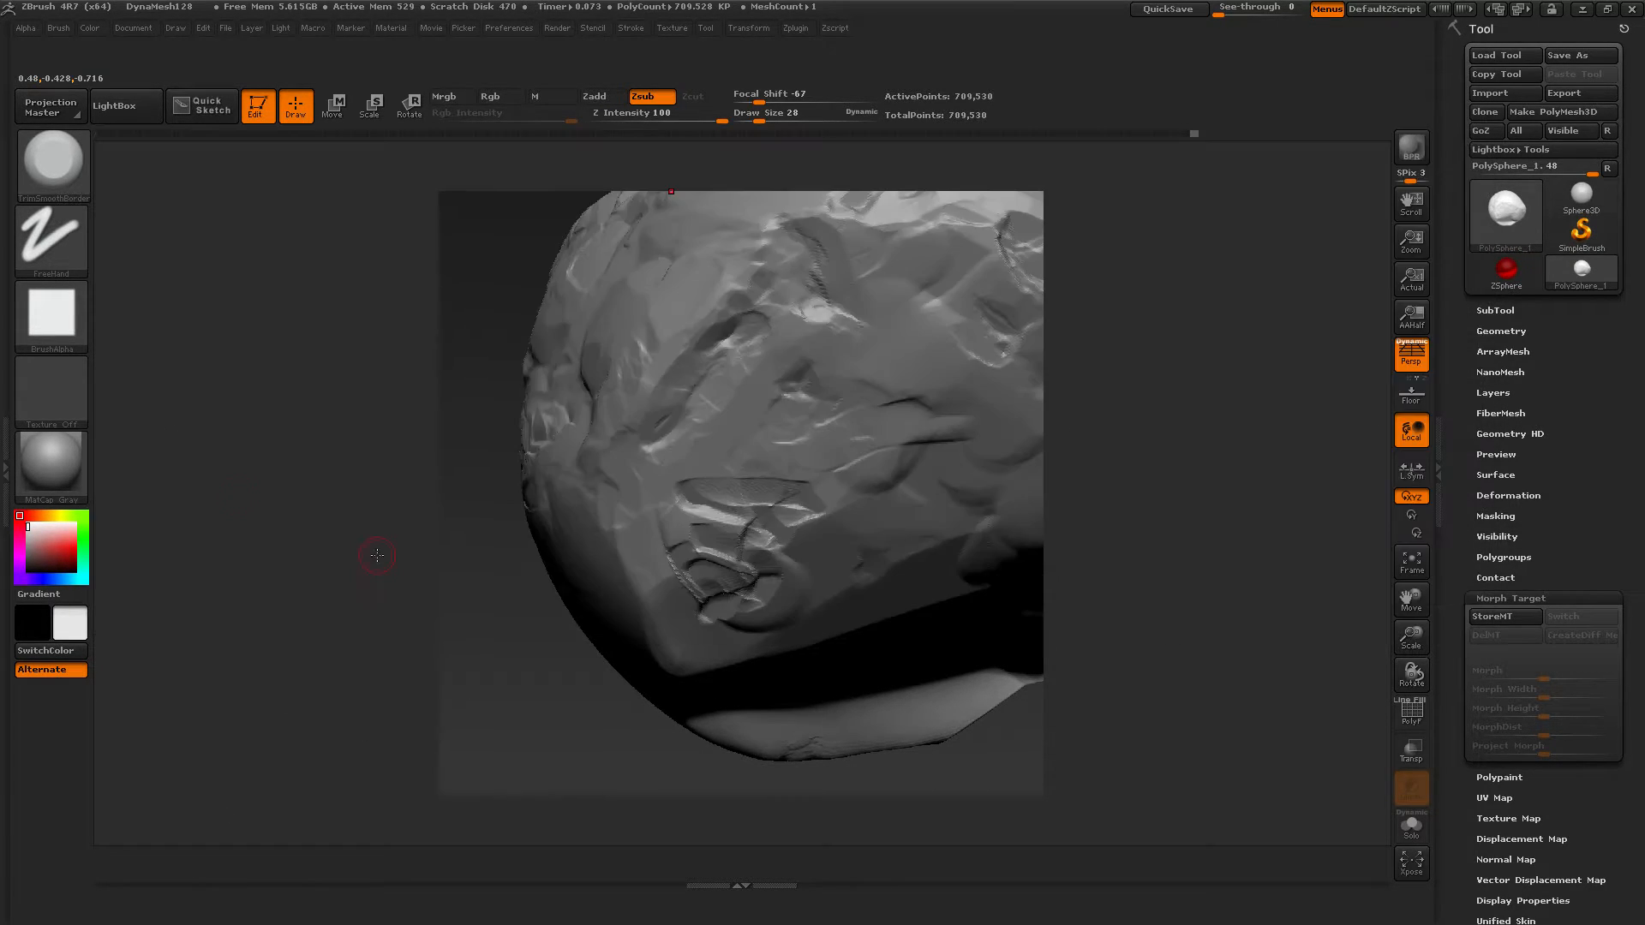
left_click(52, 163)
key("ctrl")
Step: Place the TrimSmoothBorder brush from the Brush palette on the shelf below the canvas and move it to the shelf's left end
left_click(62, 28)
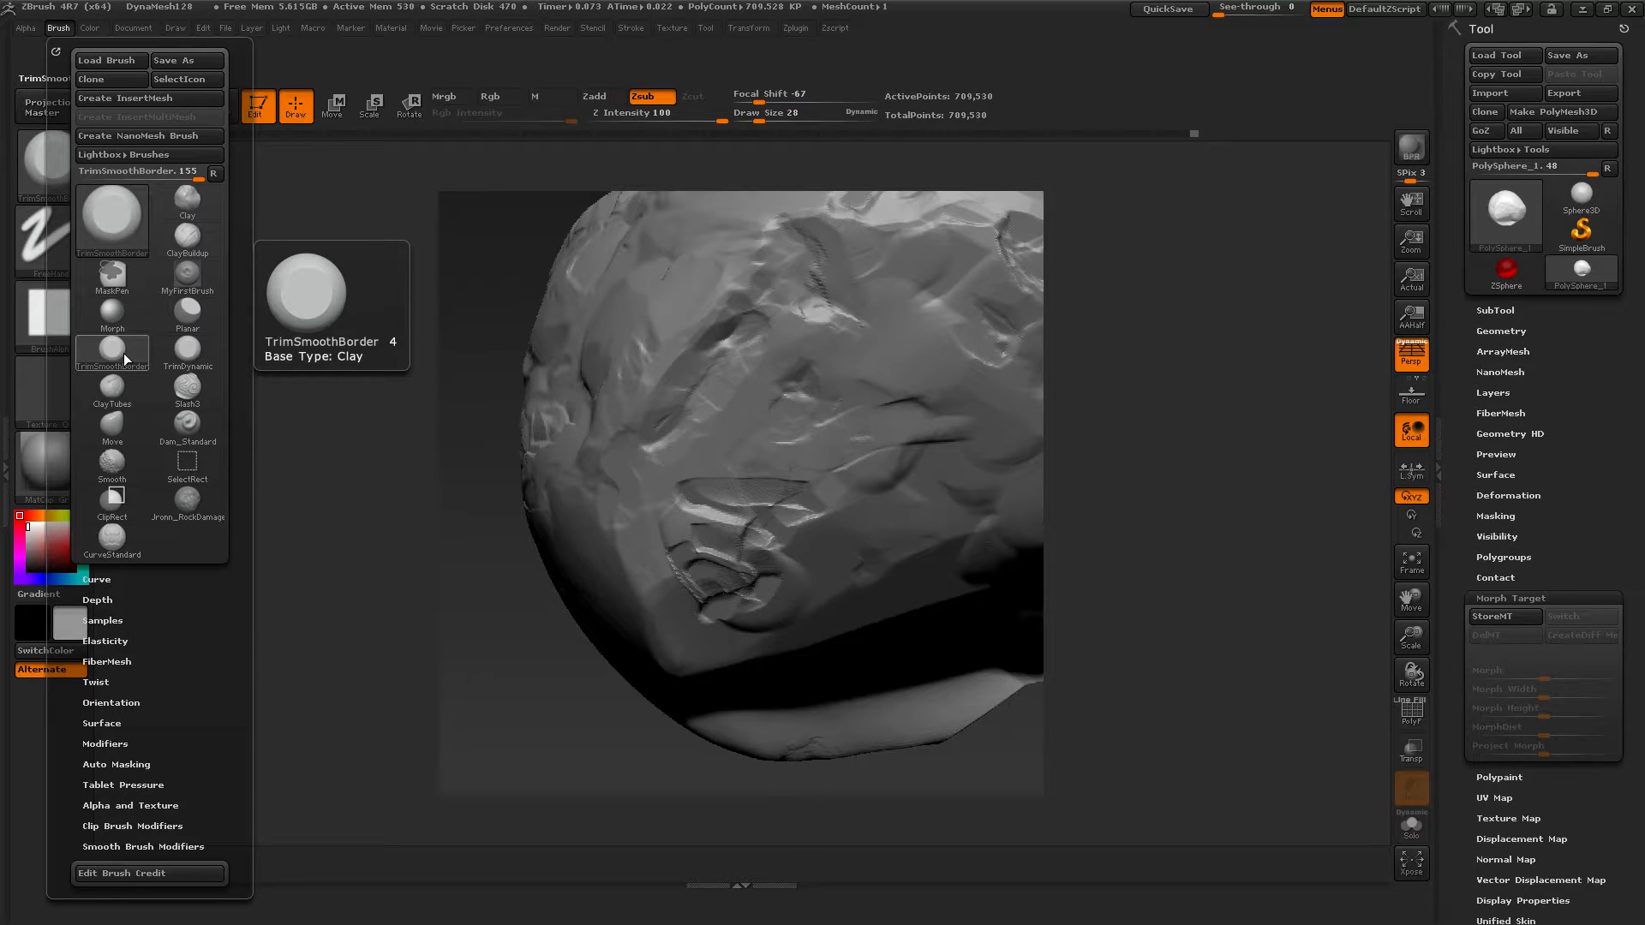
key("ctrl")
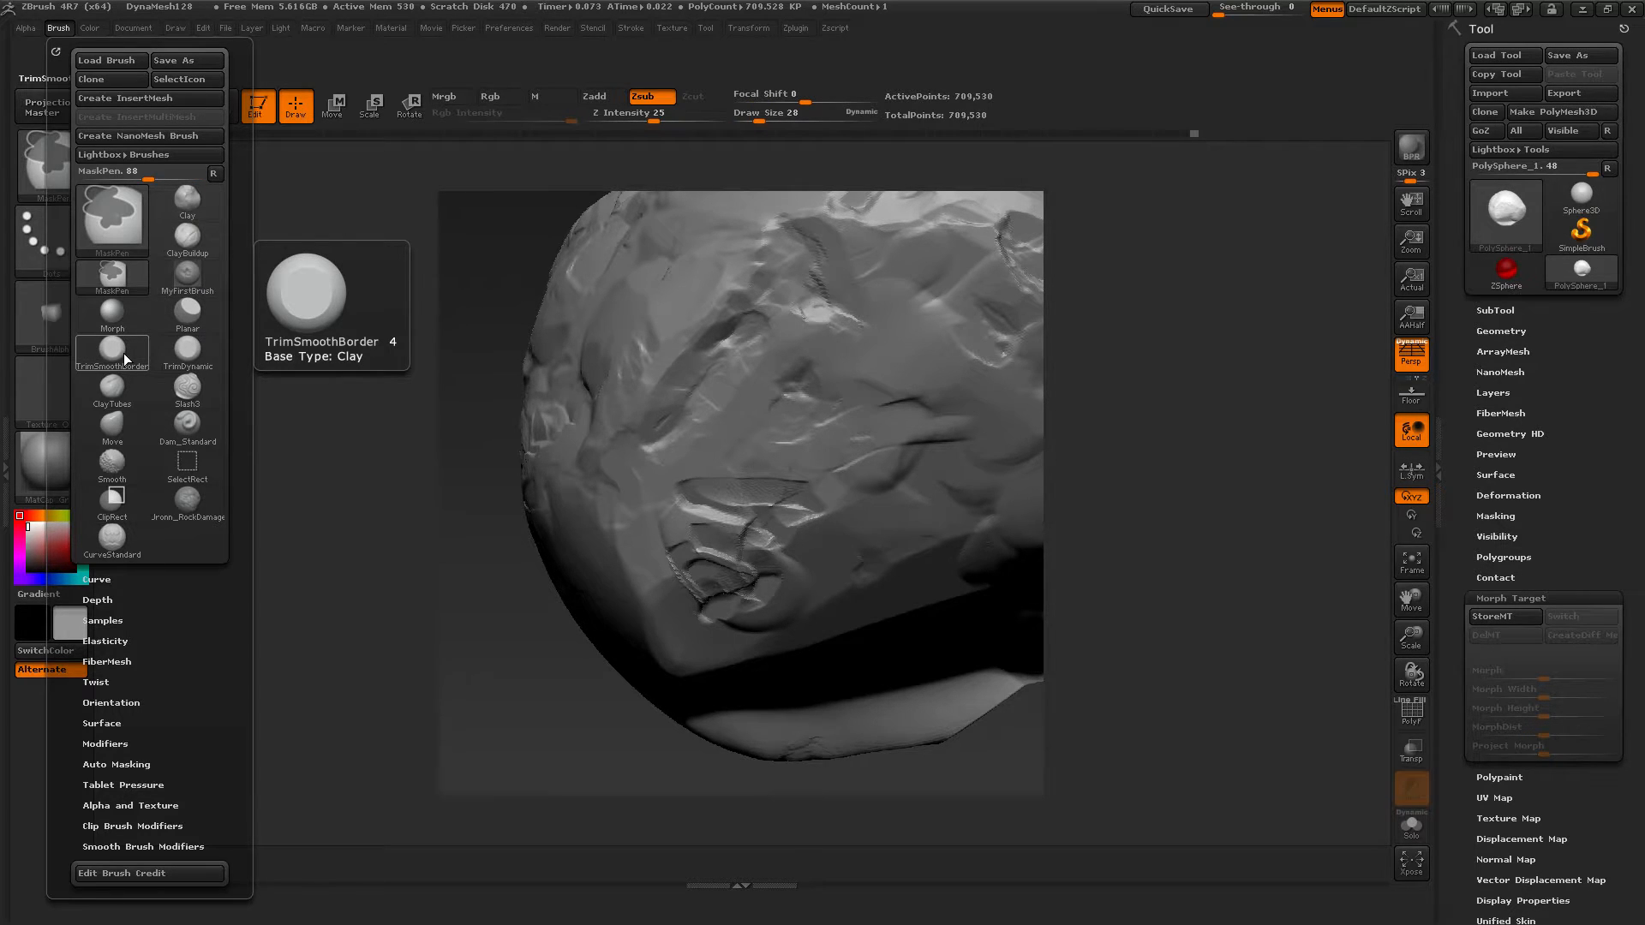
left_click_drag(124, 353, 302, 866, "ctrl+alt")
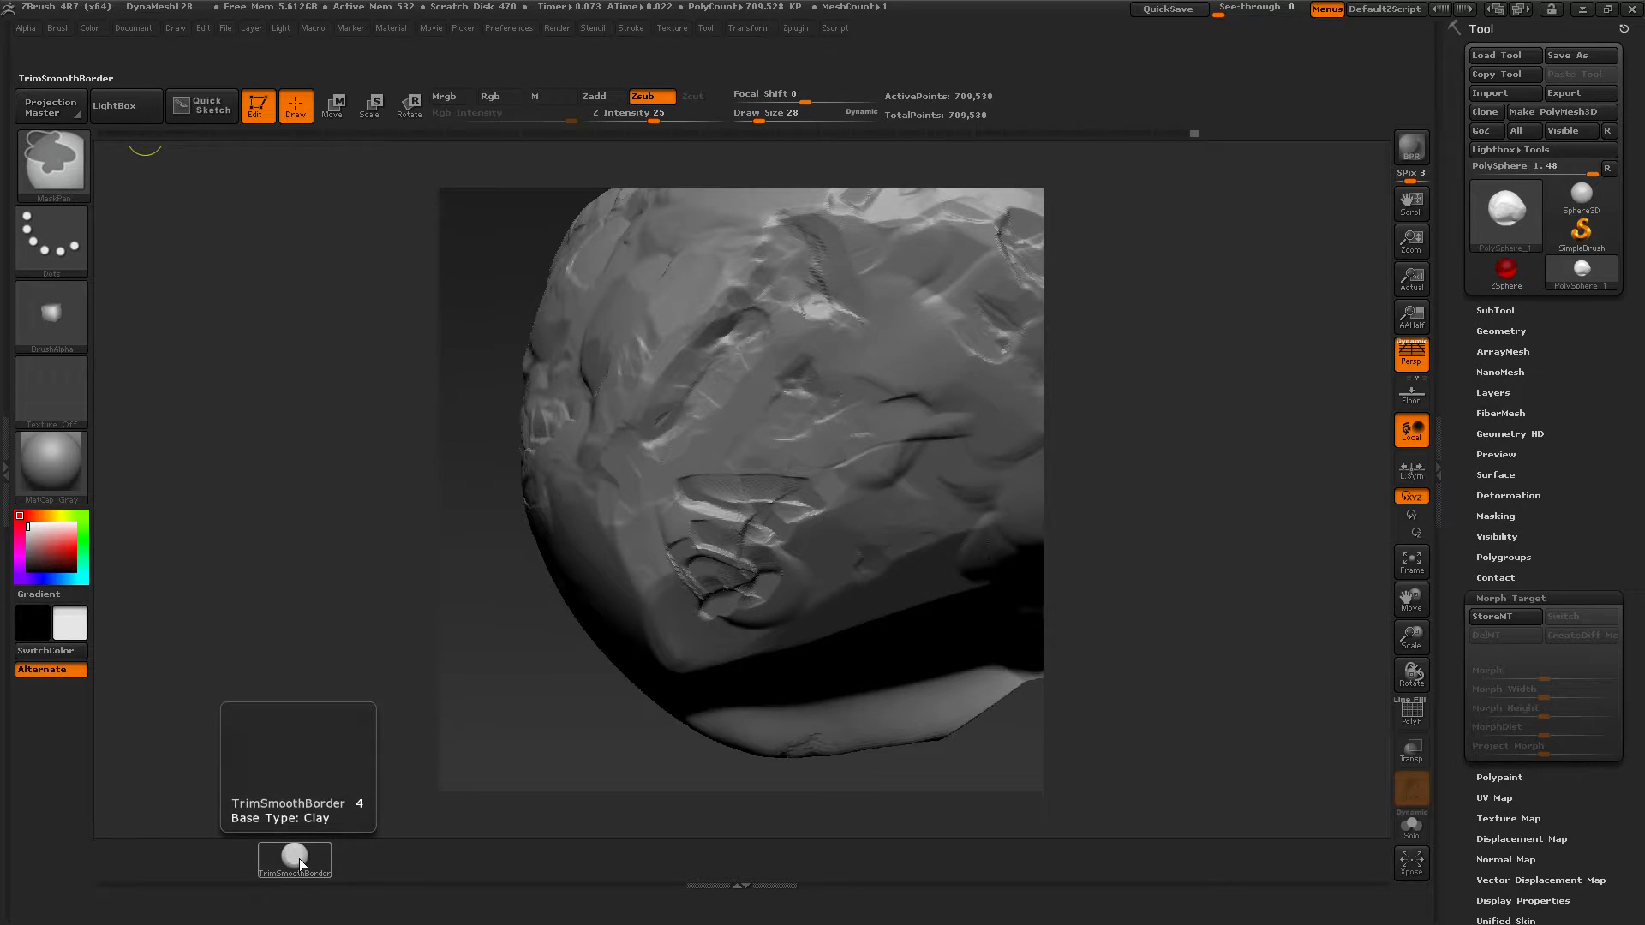
left_click_drag(300, 858, 146, 862, "ctrl+alt")
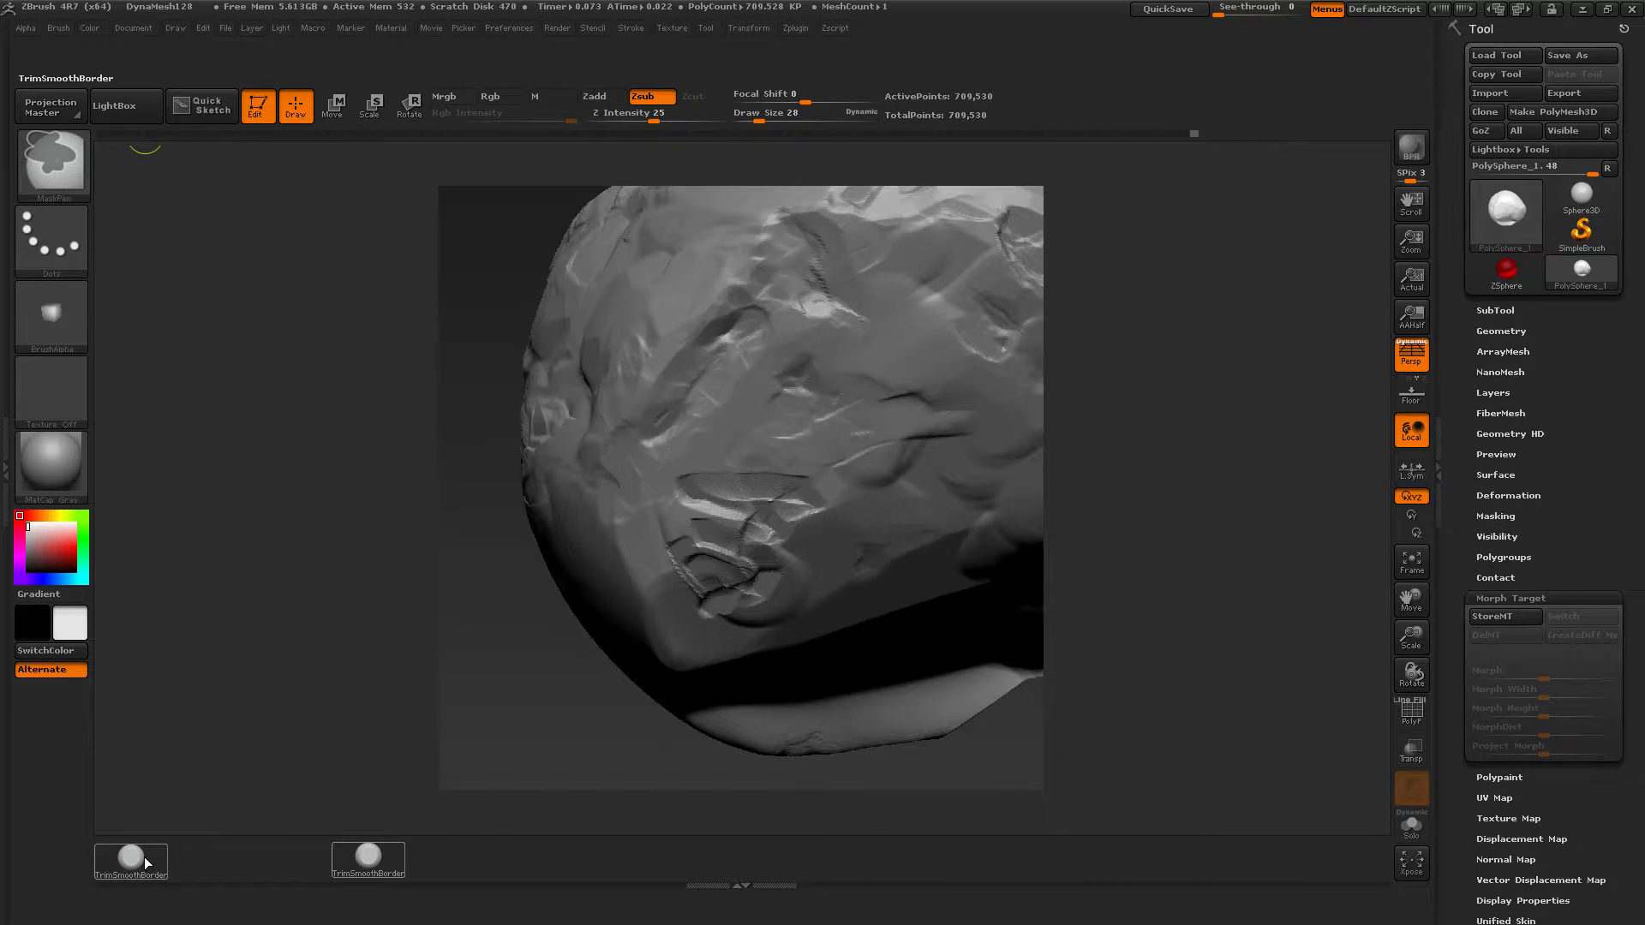
Step: Remove the TrimSmoothBorder brush from the shelf above the canvas
left_click(1055, 54)
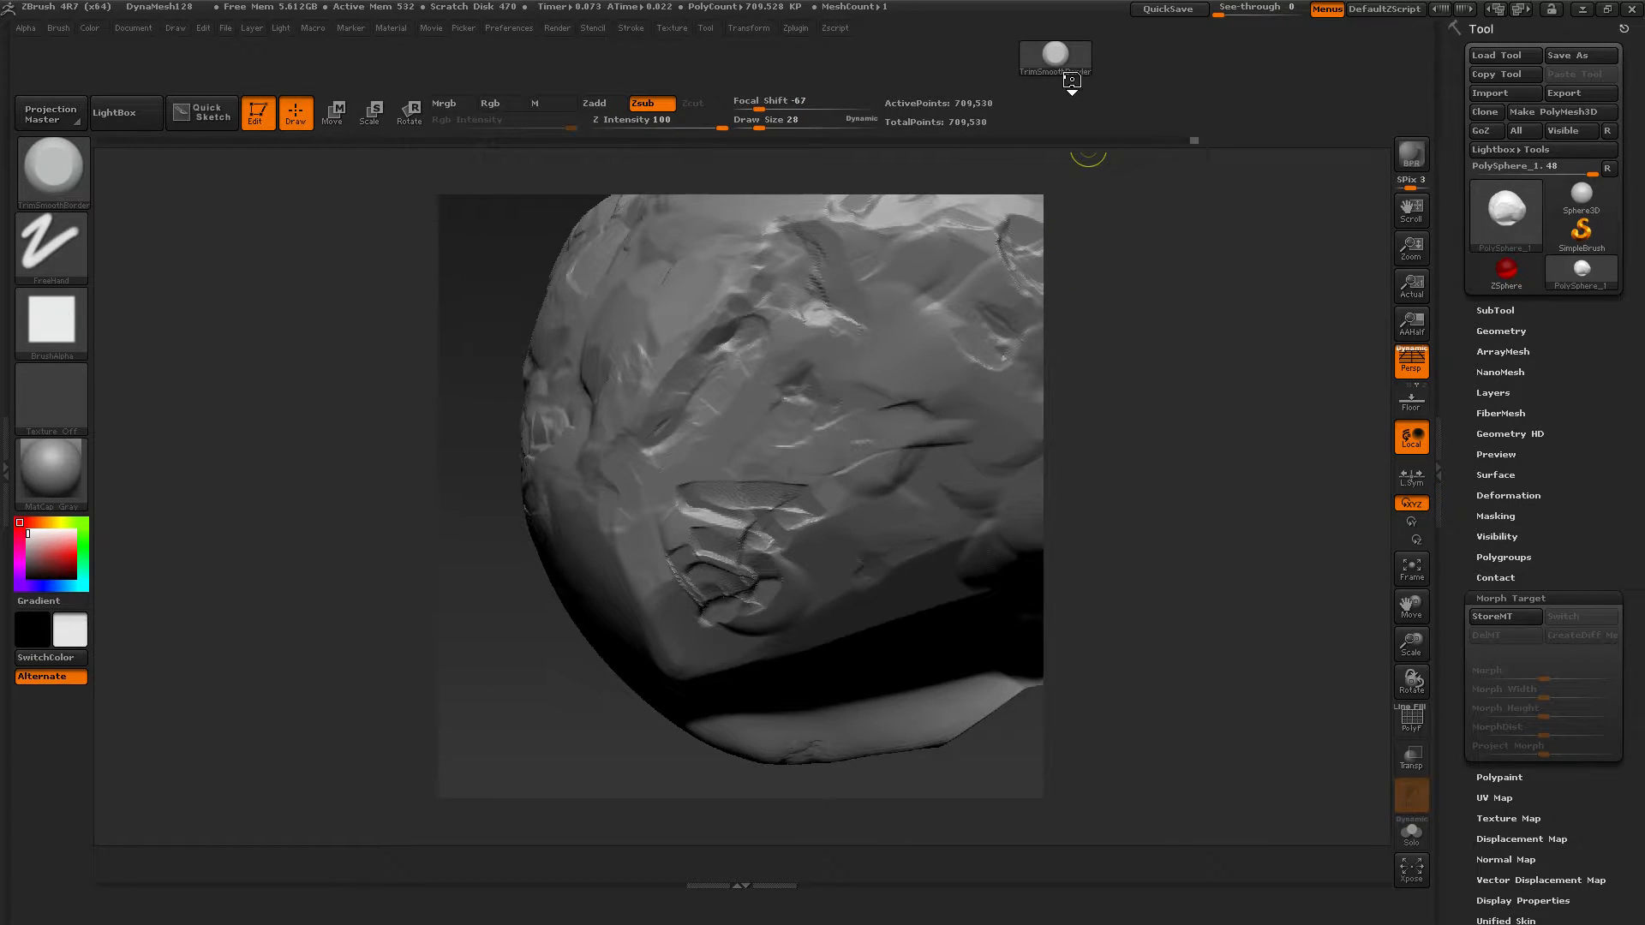
left_click_drag(1055, 54, 1023, 493, "ctrl+alt")
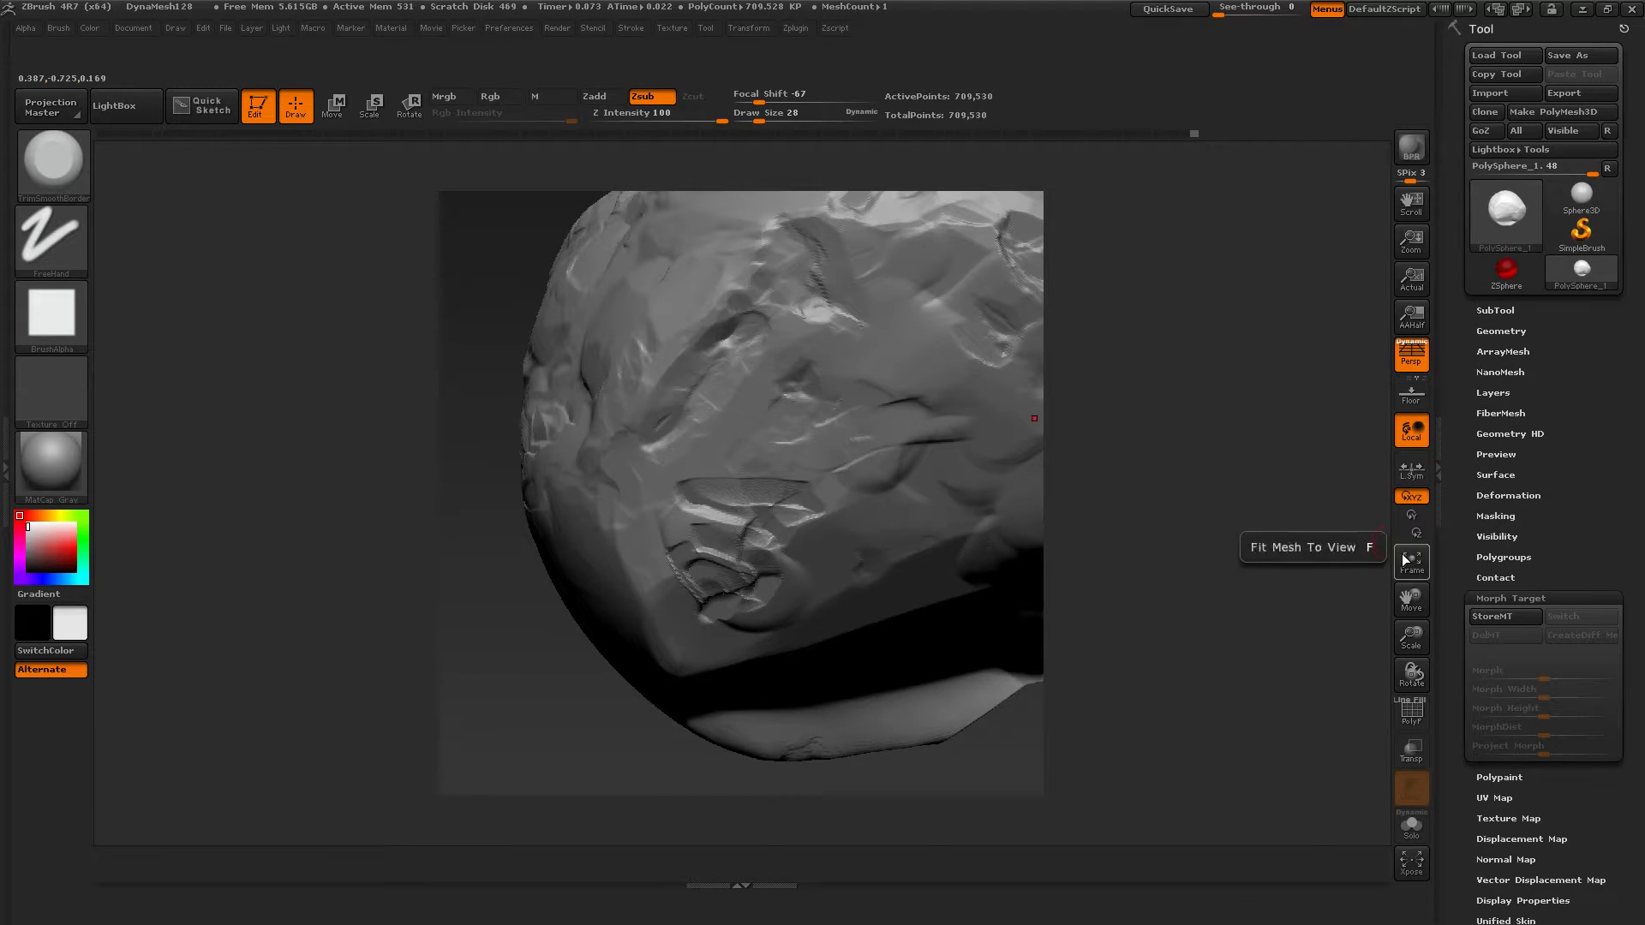
Step: Place the DynaMesh button from the Tool palette's Geometry section on the shelf above the canvas
left_click(1495, 330)
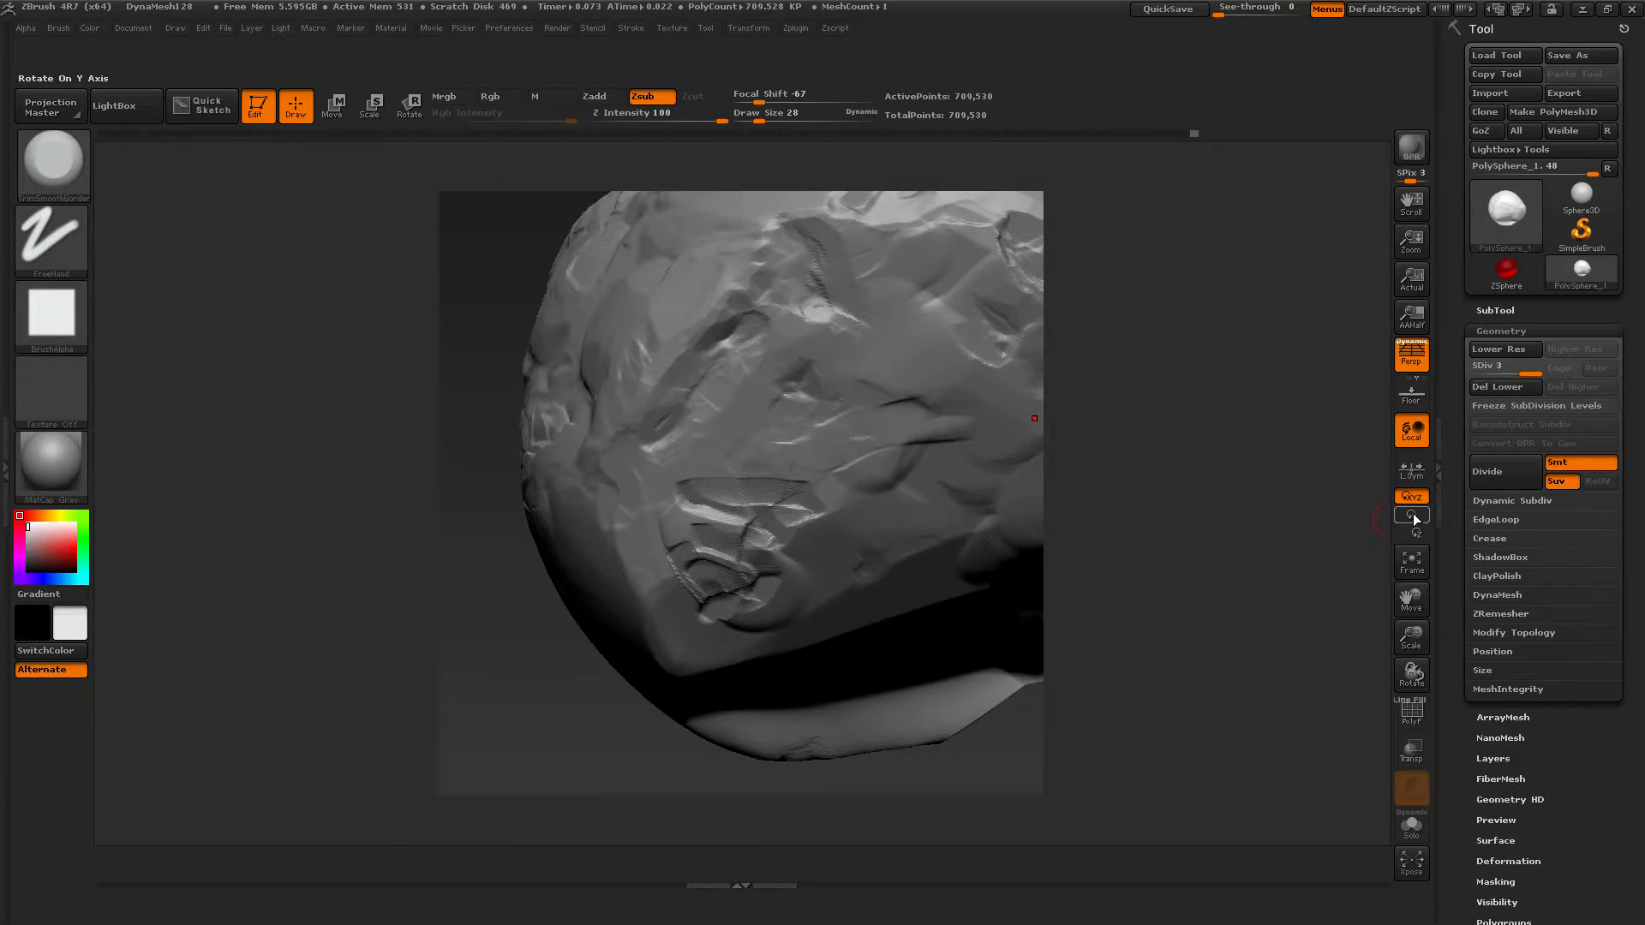
left_click(1497, 595)
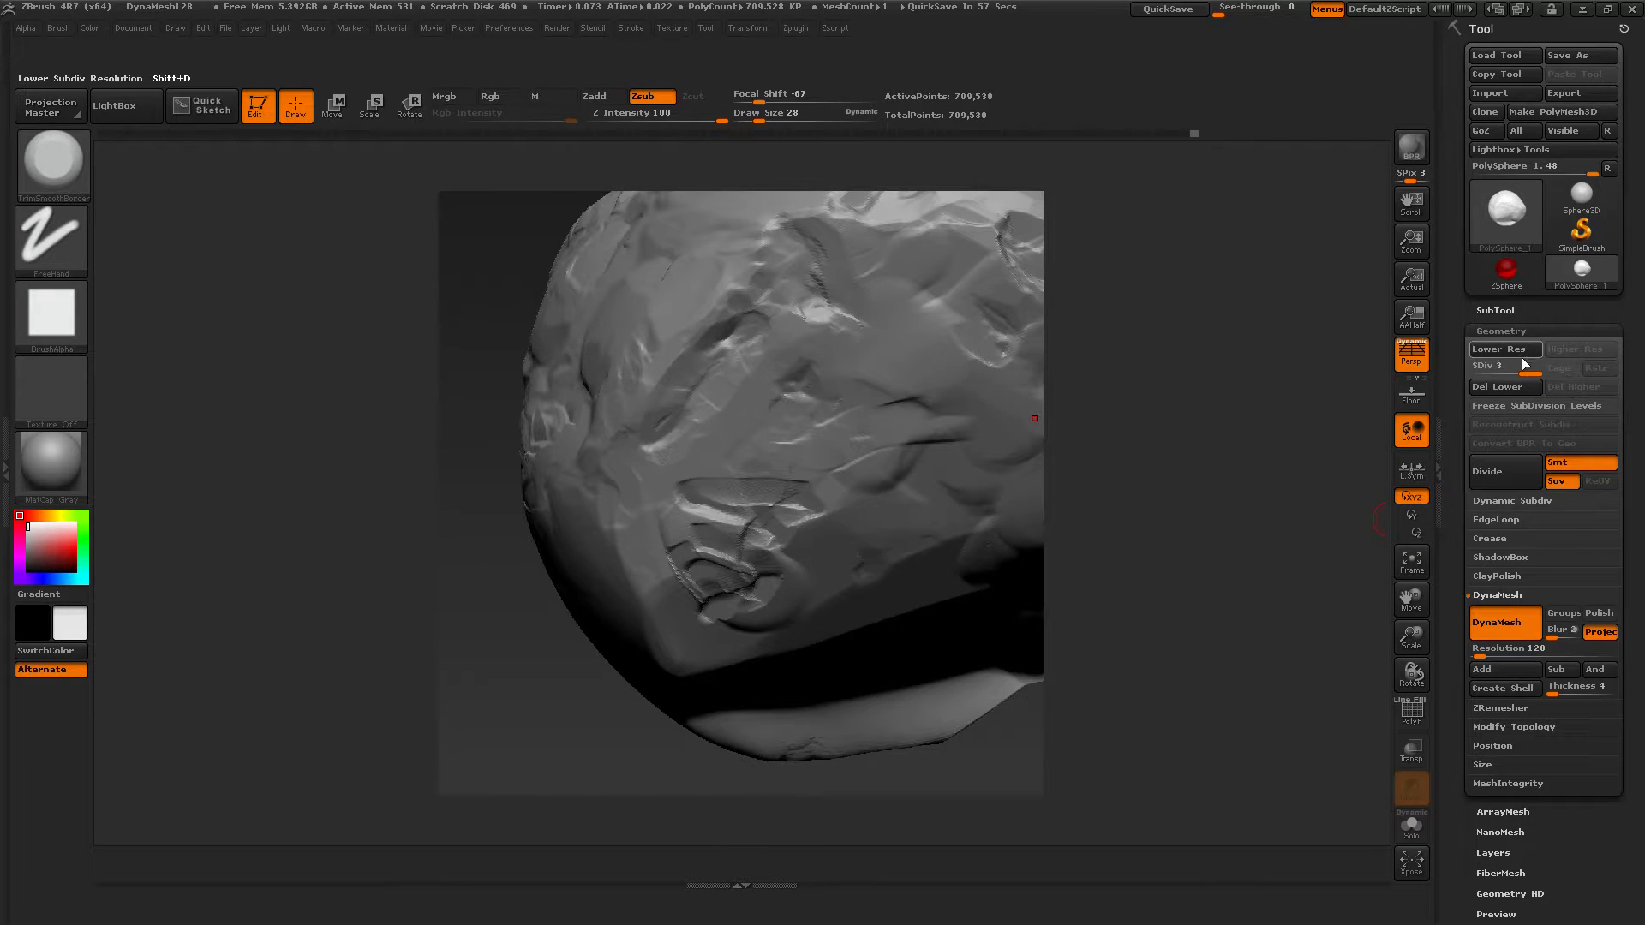
left_click(1504, 332)
left_click(1509, 334)
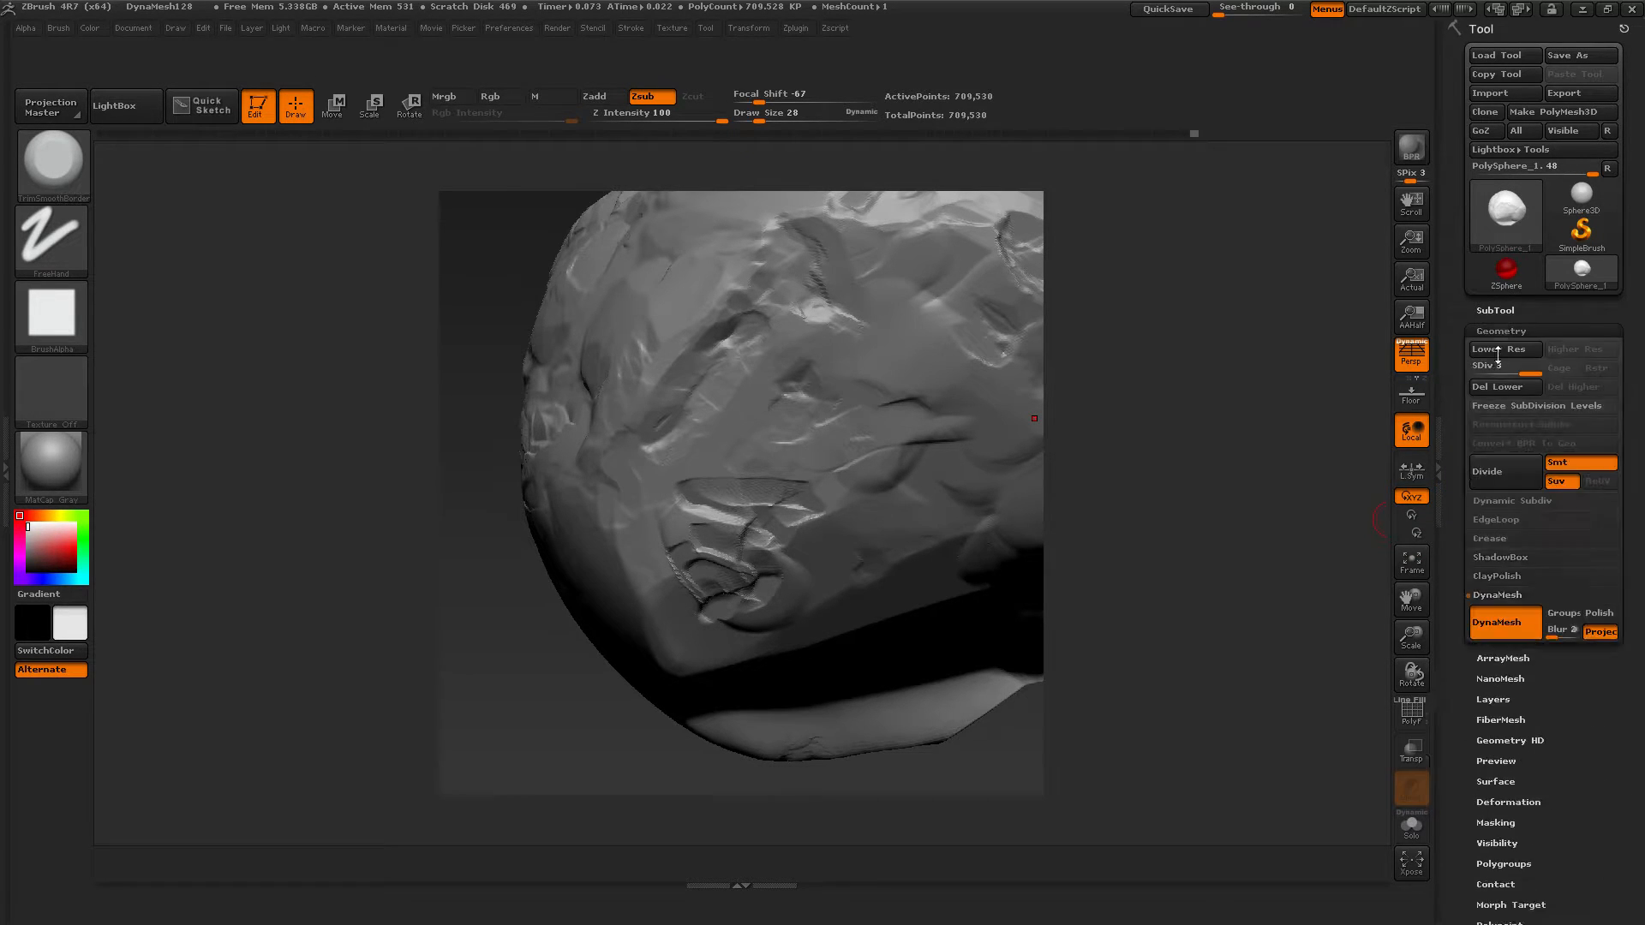
left_click(1495, 596)
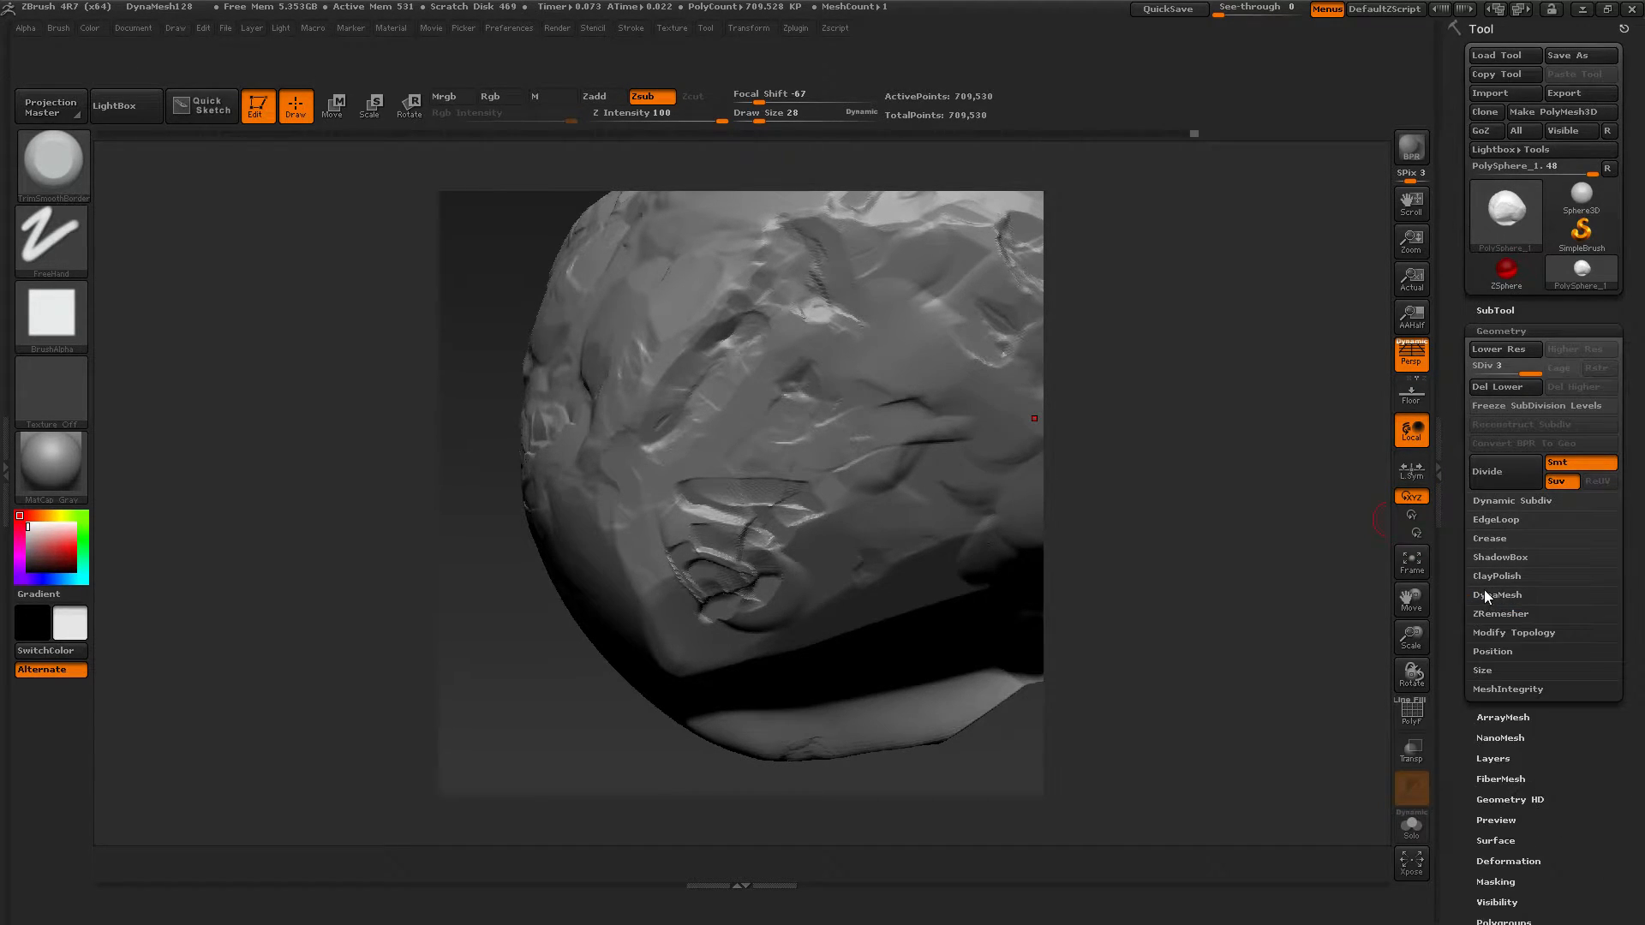
left_click(1495, 596)
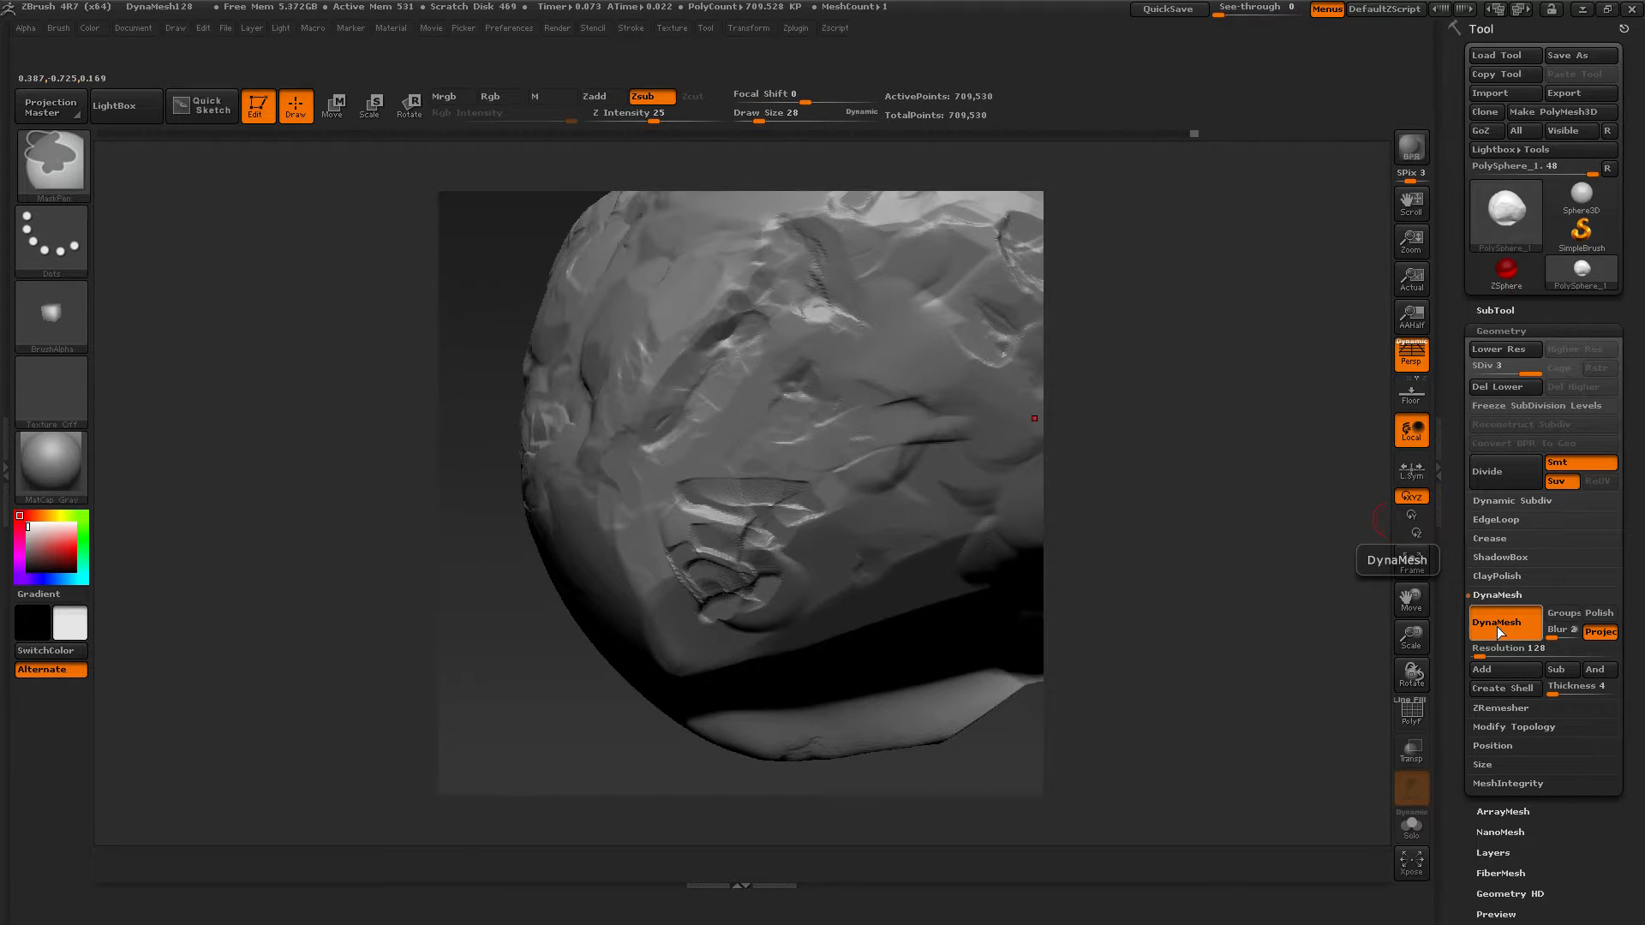
mouse_move(1496, 627)
left_mouse_down("ctrl")
mouse_move(906, 208)
mouse_move(761, 60)
left_mouse_up("ctrl")
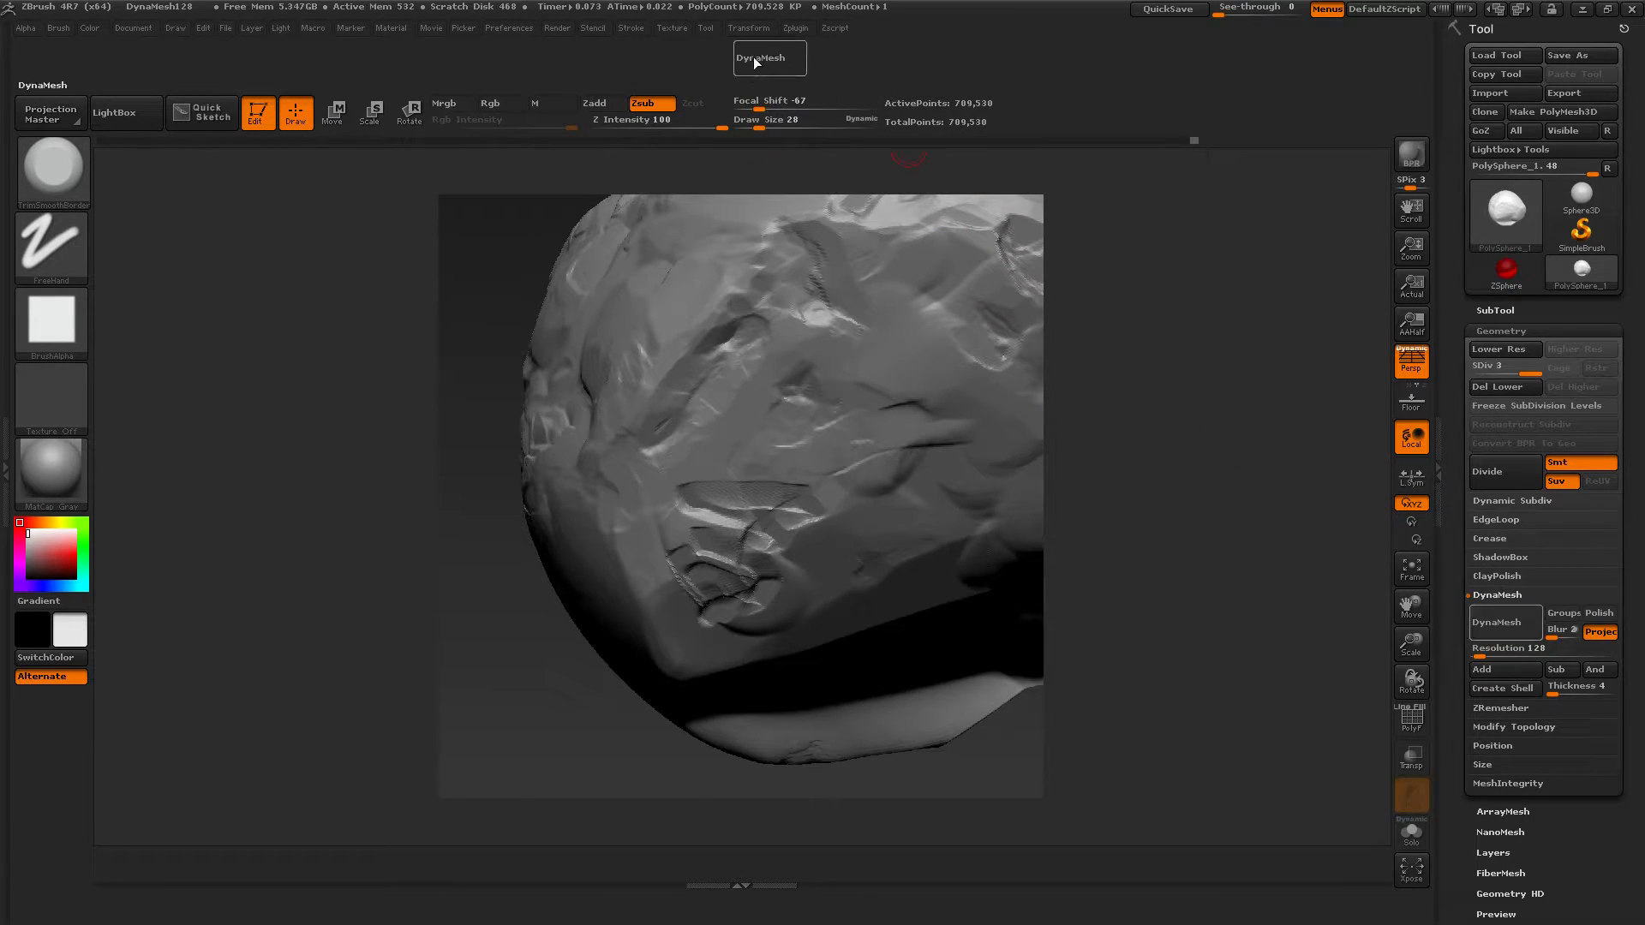
Step: Test DynaMesh from its button on the shelf and collapse the Geometry section of the Tool palette
left_click(767, 62)
left_click(678, 96)
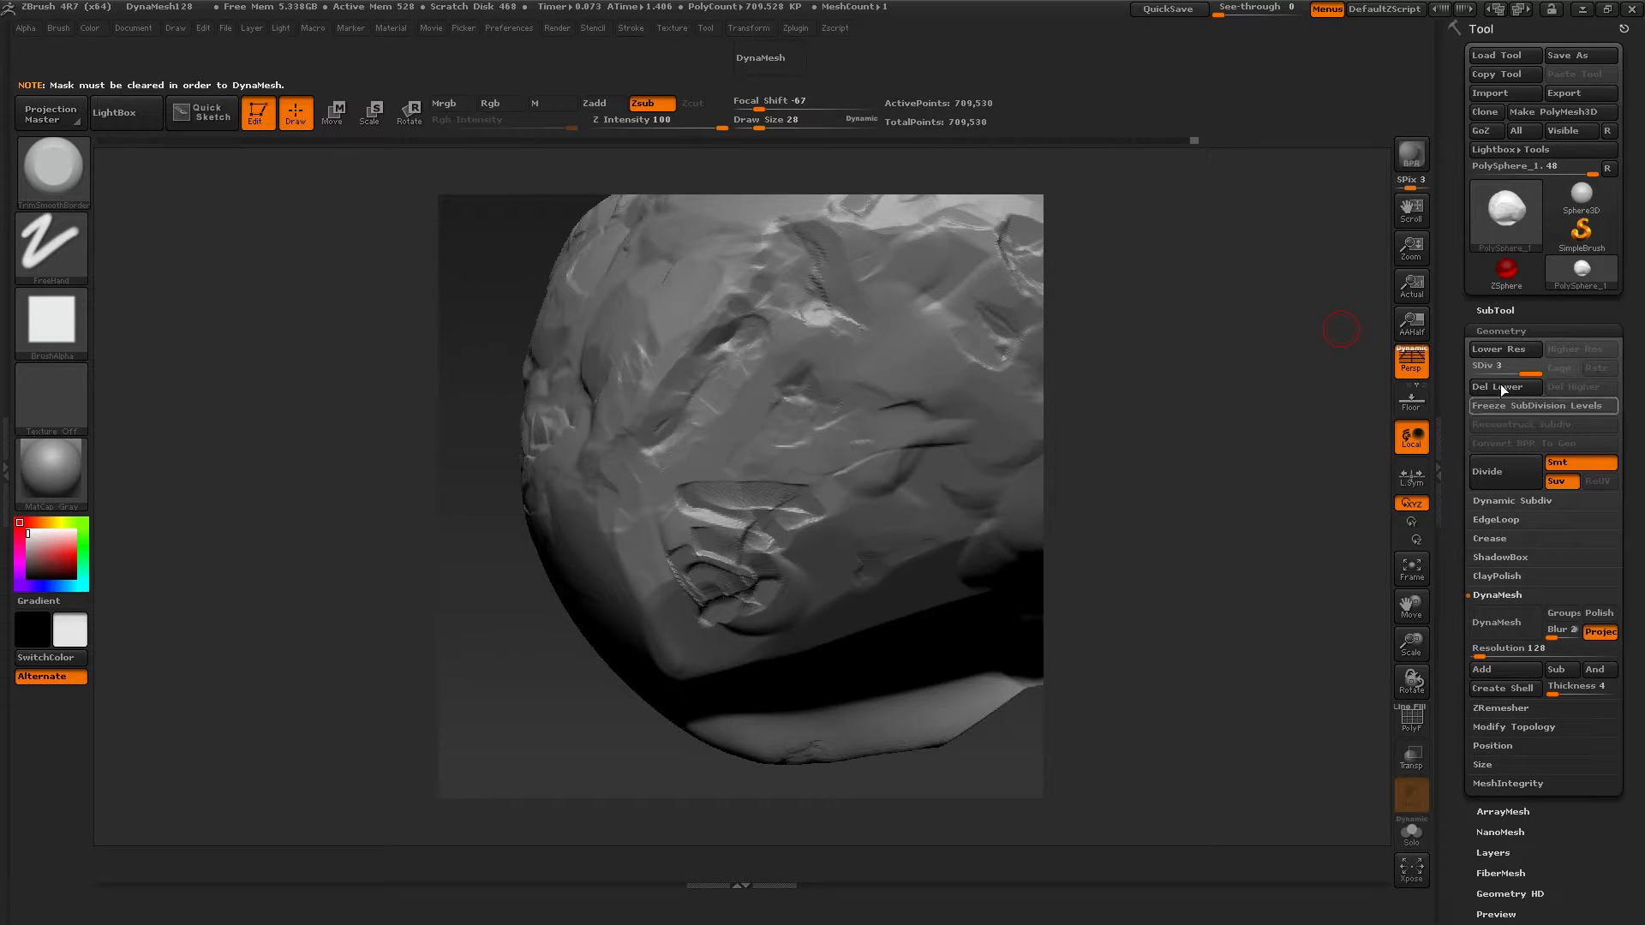
left_click(1499, 331)
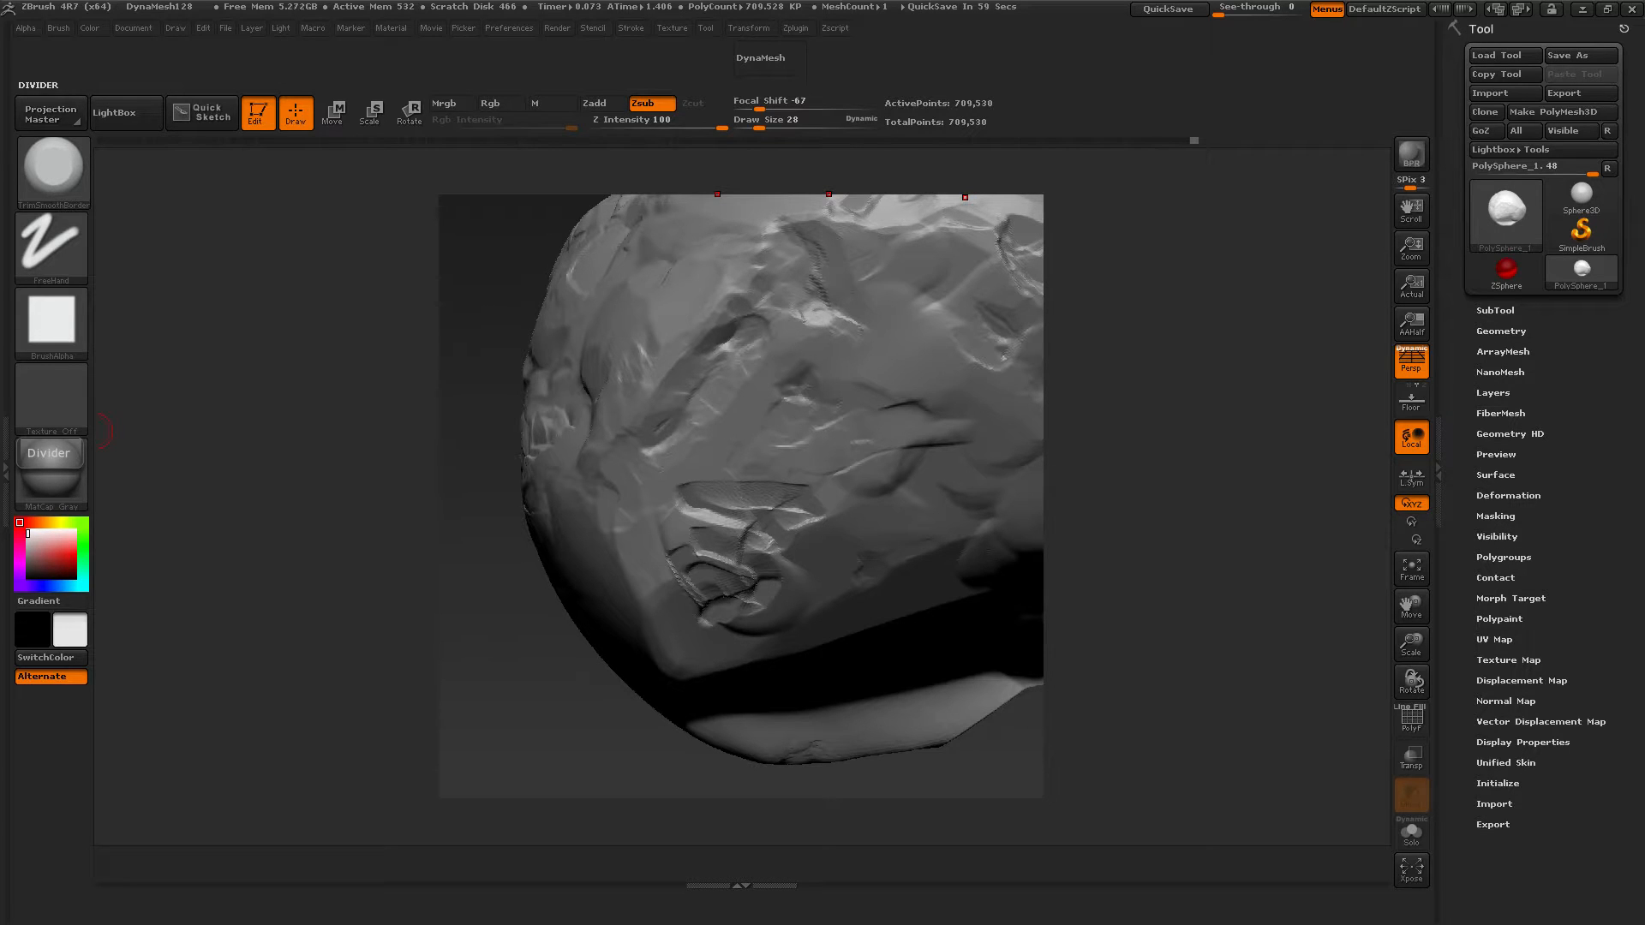
Step: Dock the Zplugin palette in the left tray and remove the Material palette from it
left_click(6, 446)
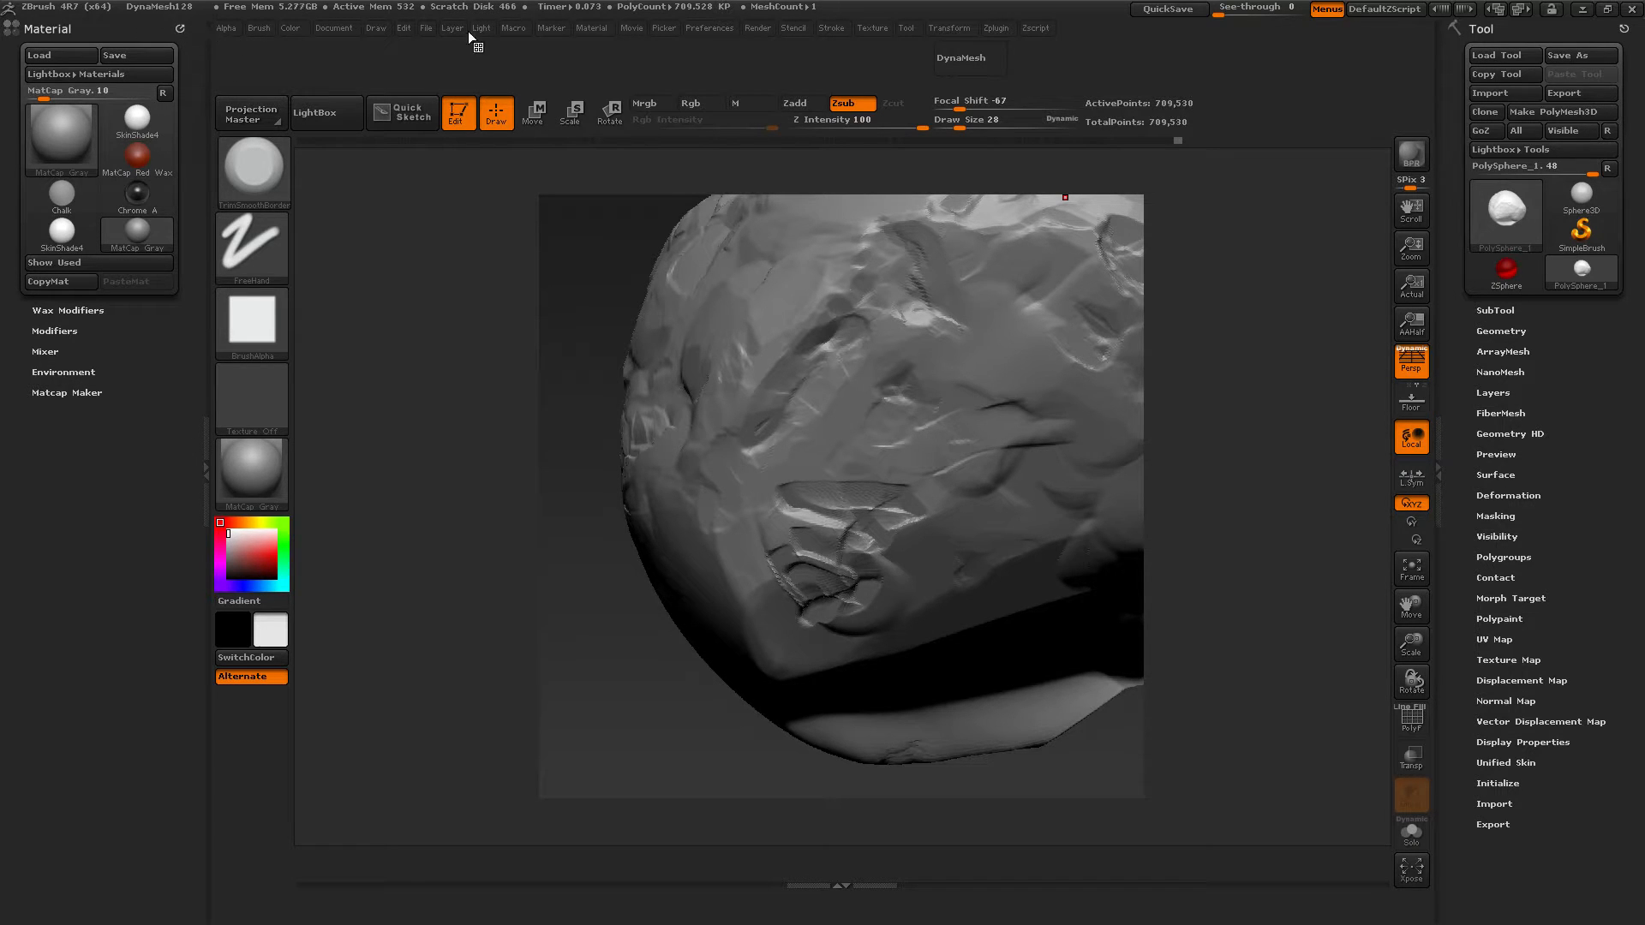
left_click(992, 27)
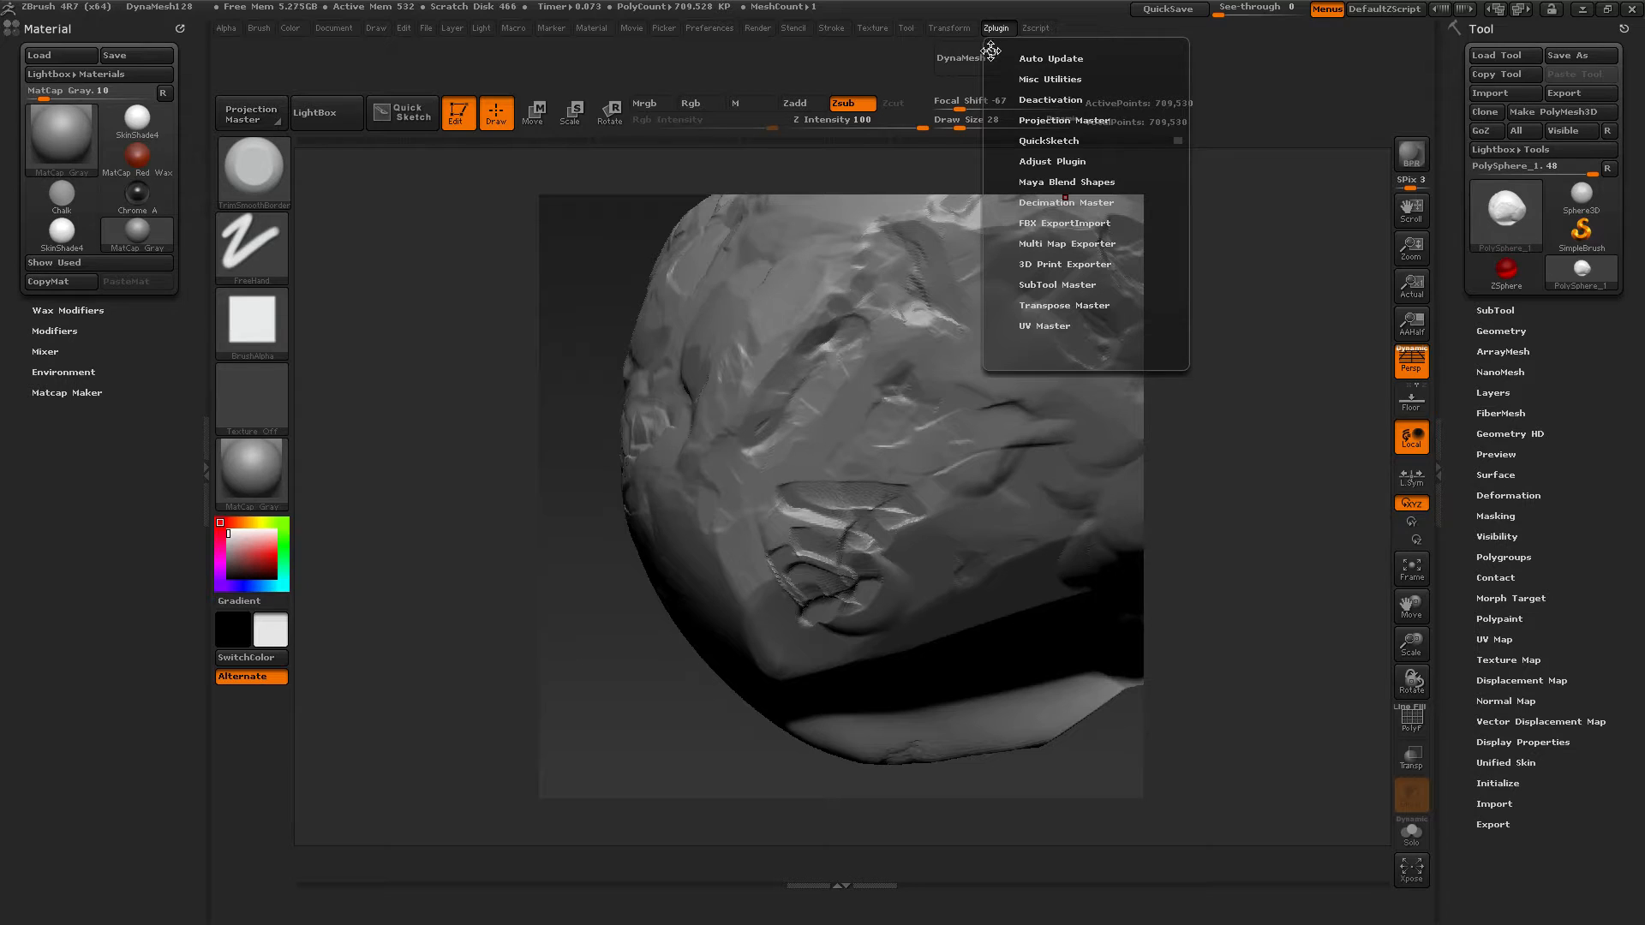
left_click_drag(991, 50, 21, 429)
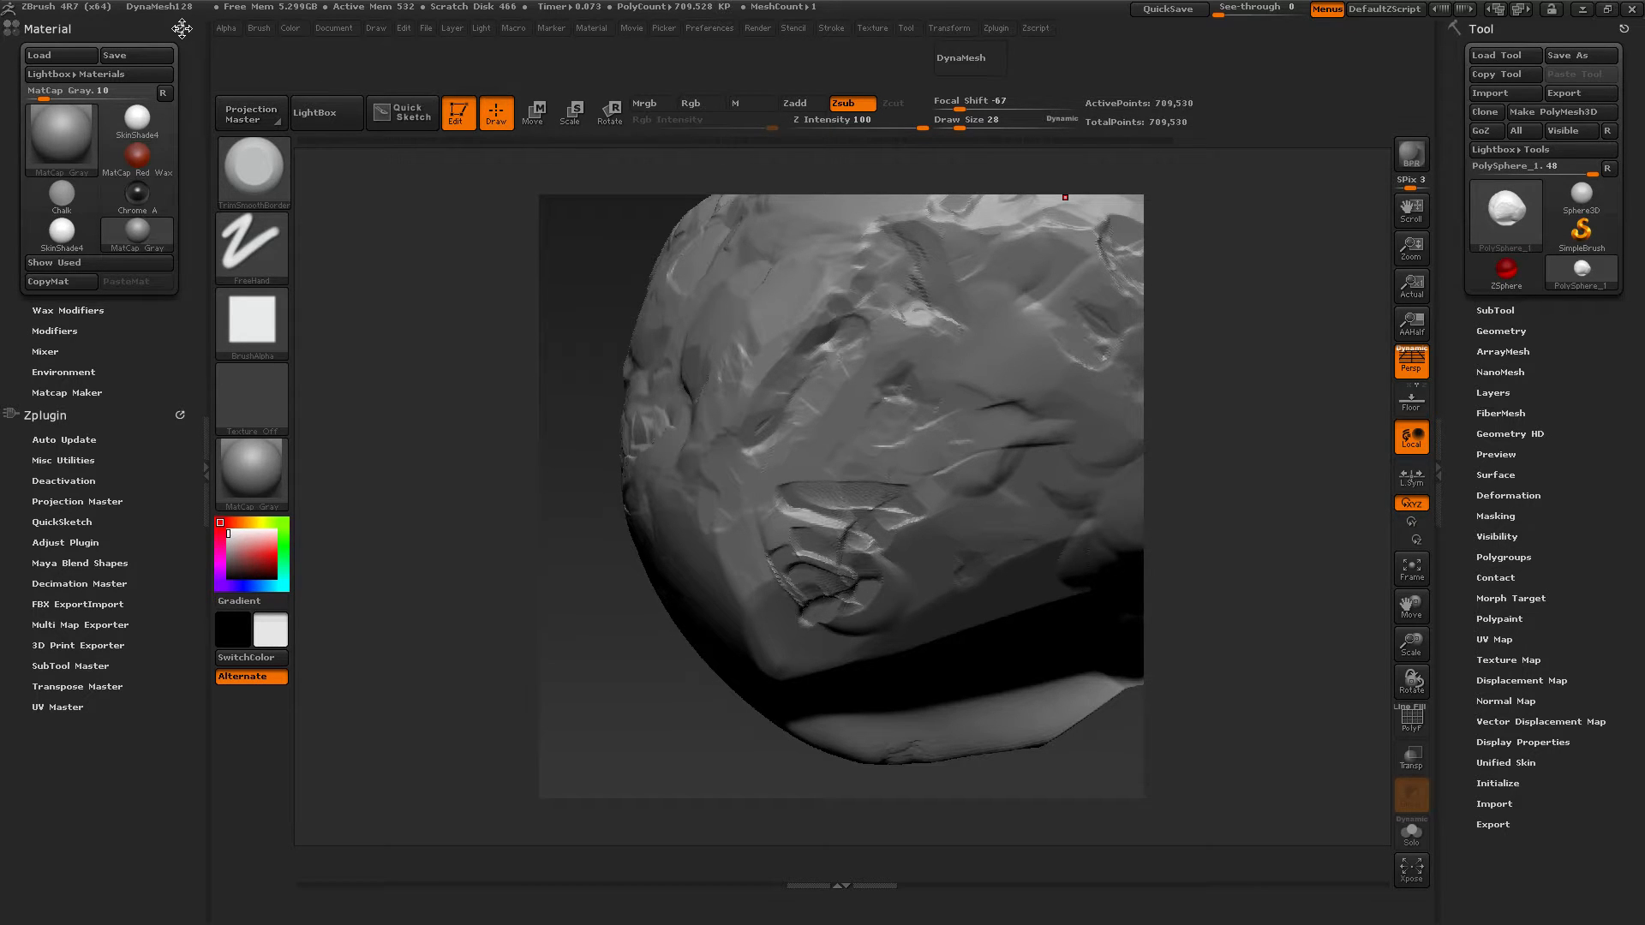
left_click(181, 28)
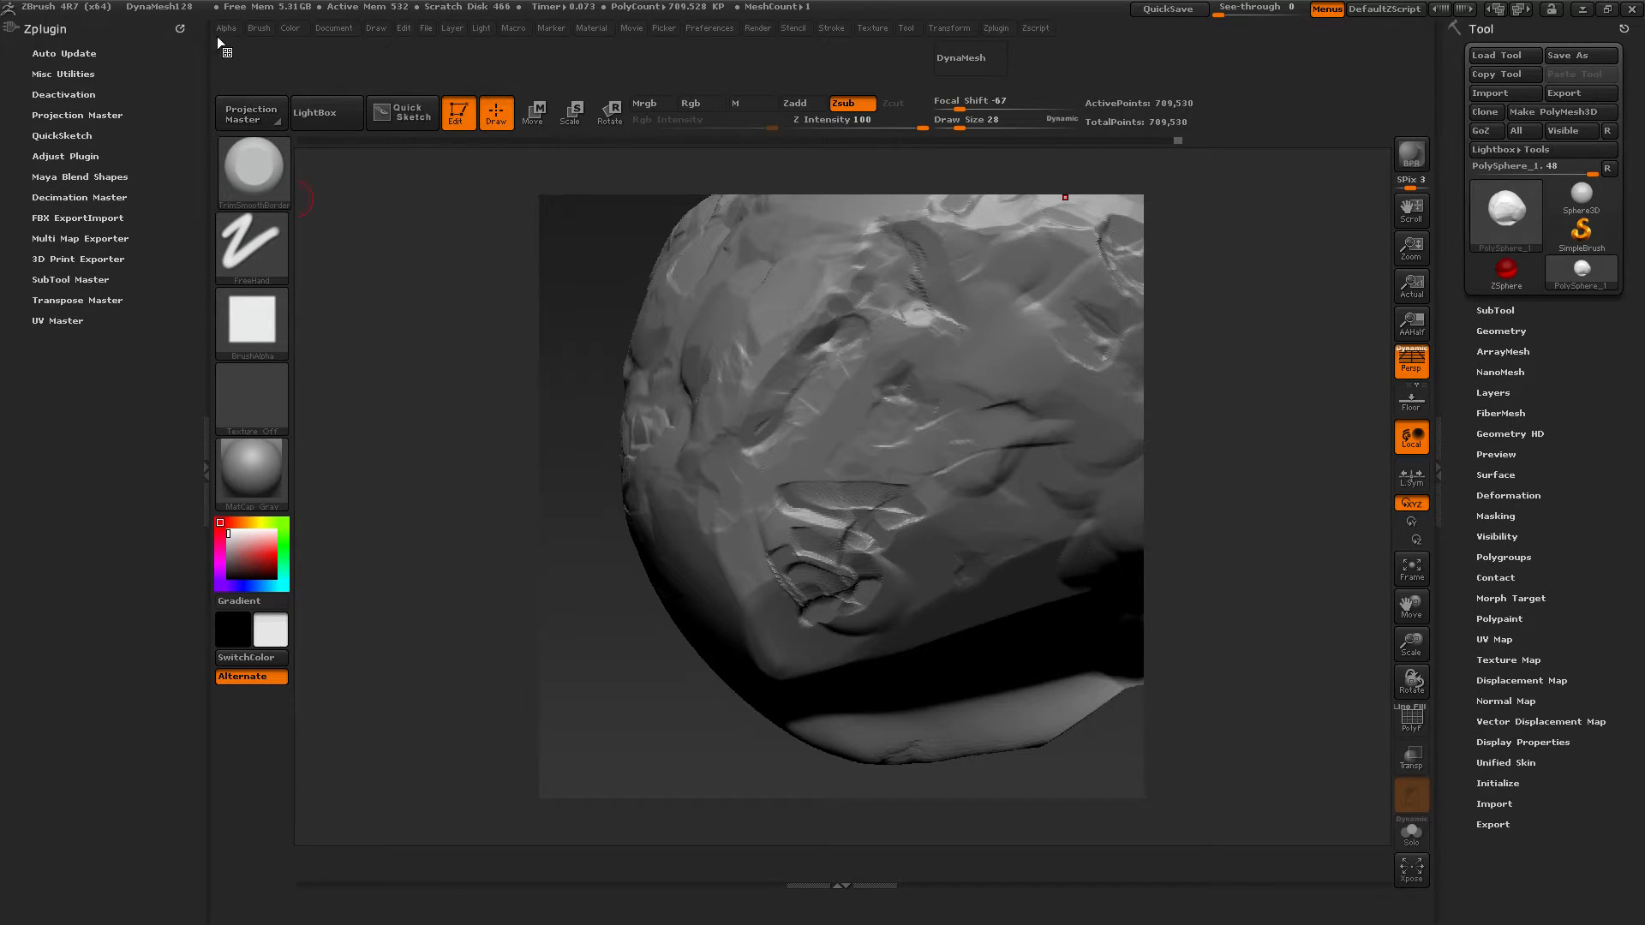
left_click(259, 28)
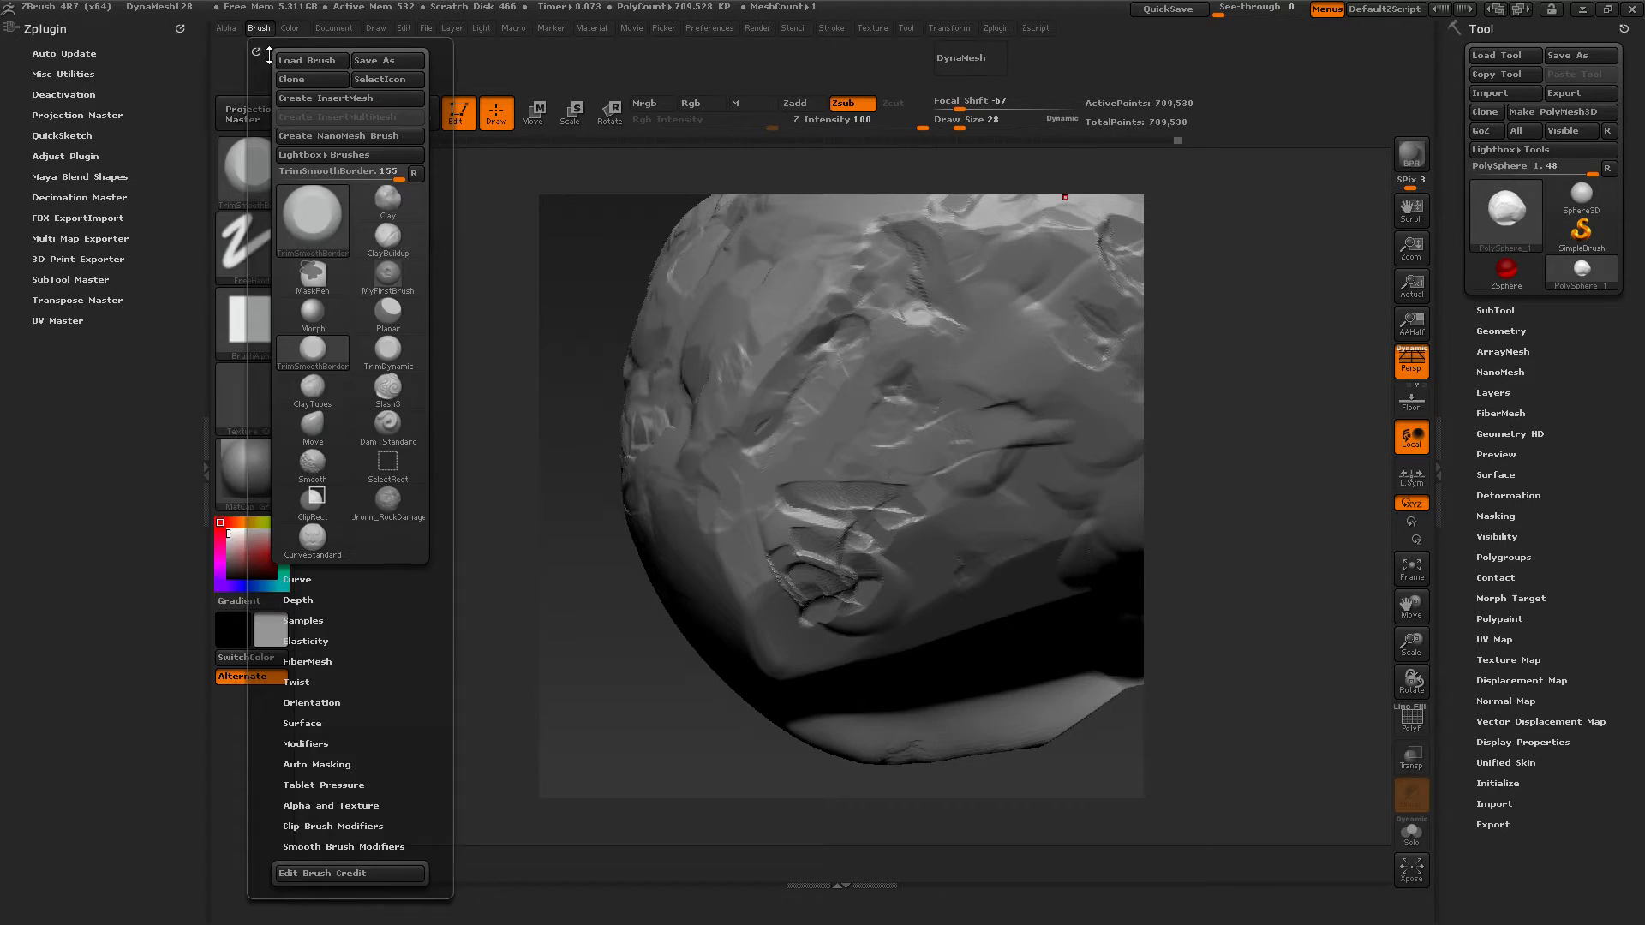
left_click(226, 27)
left_click_drag(224, 52, 22, 395)
left_click(180, 342)
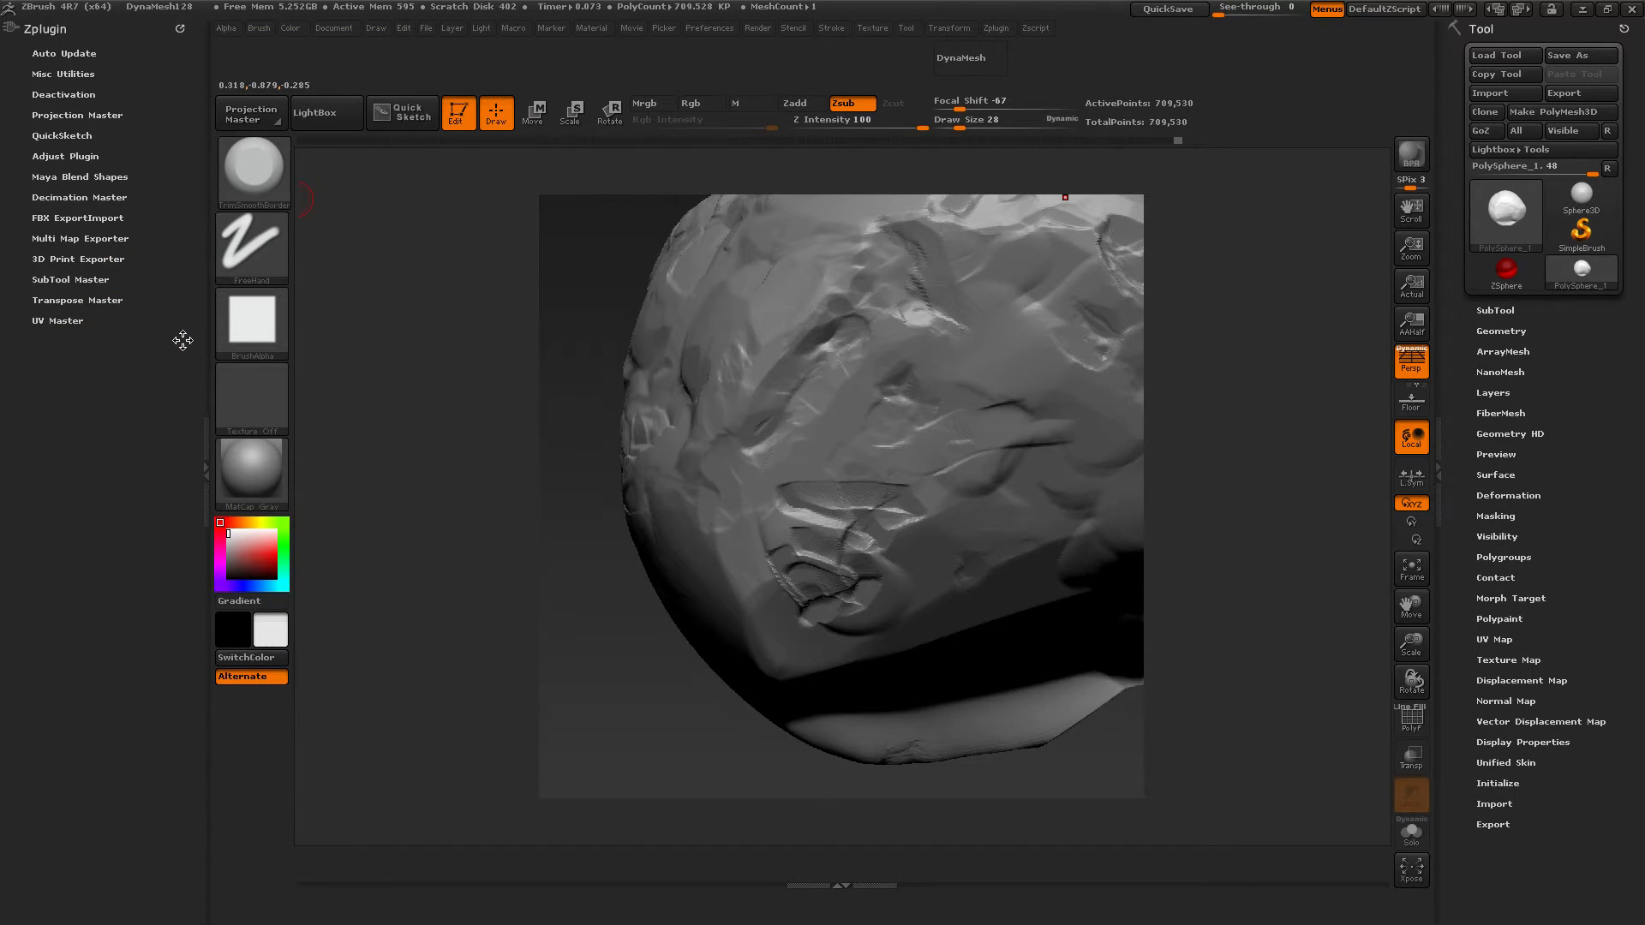
Step: Dock the Alpha palette below Zplugin in the left tray and collapse it
left_click(227, 28)
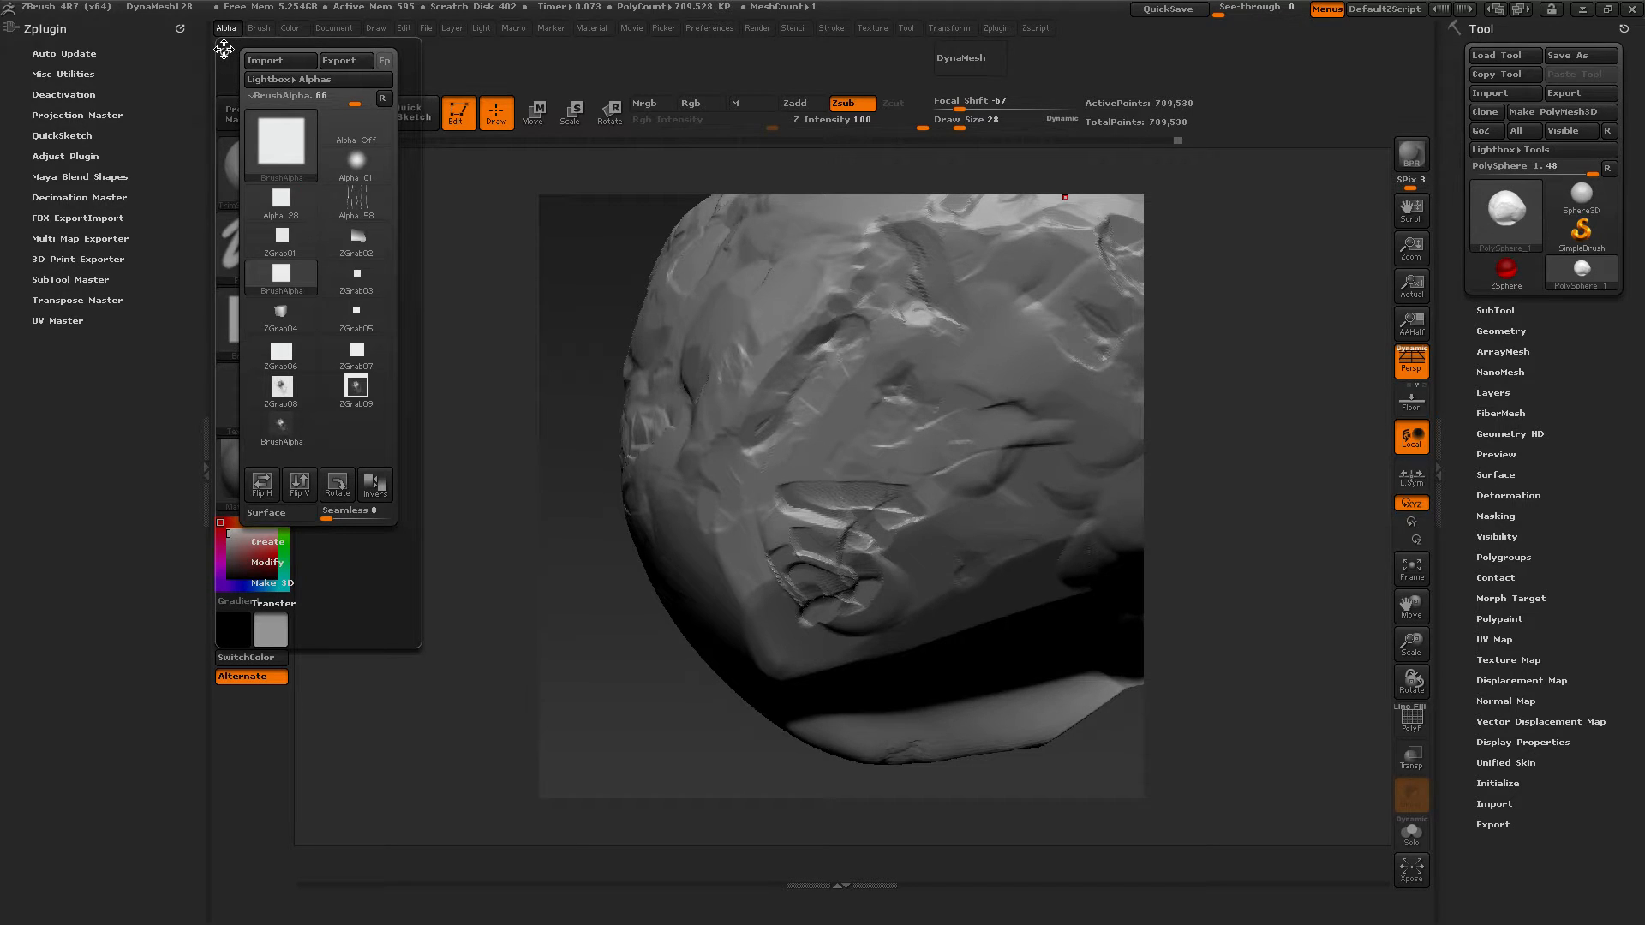
left_click_drag(225, 51, 54, 404)
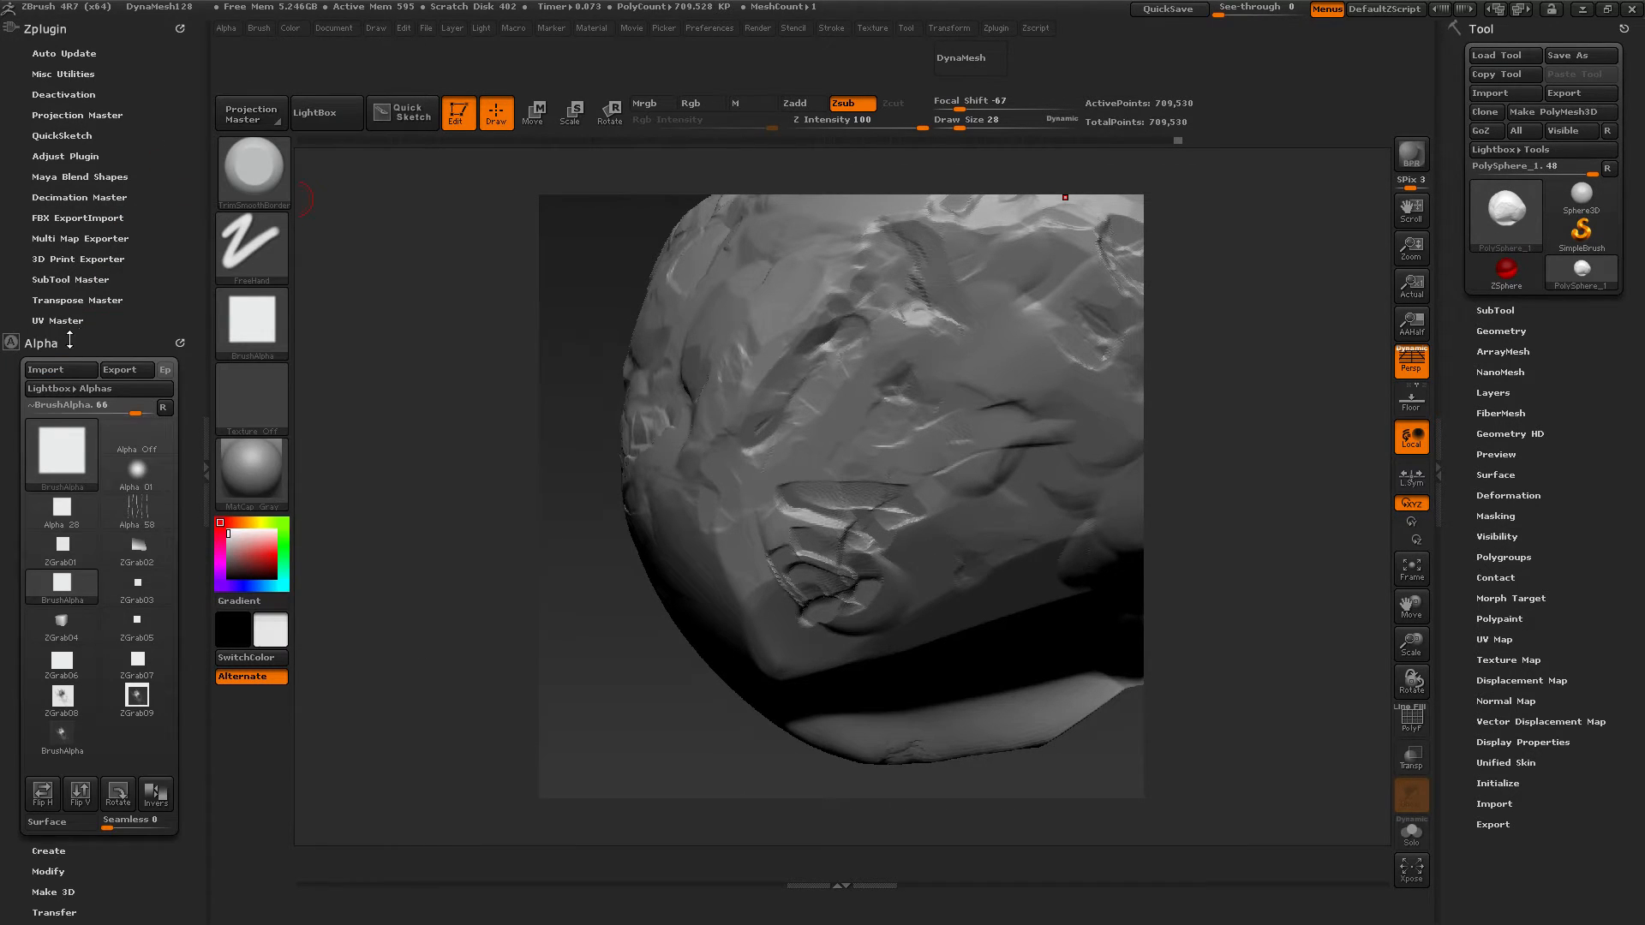
left_click(40, 344)
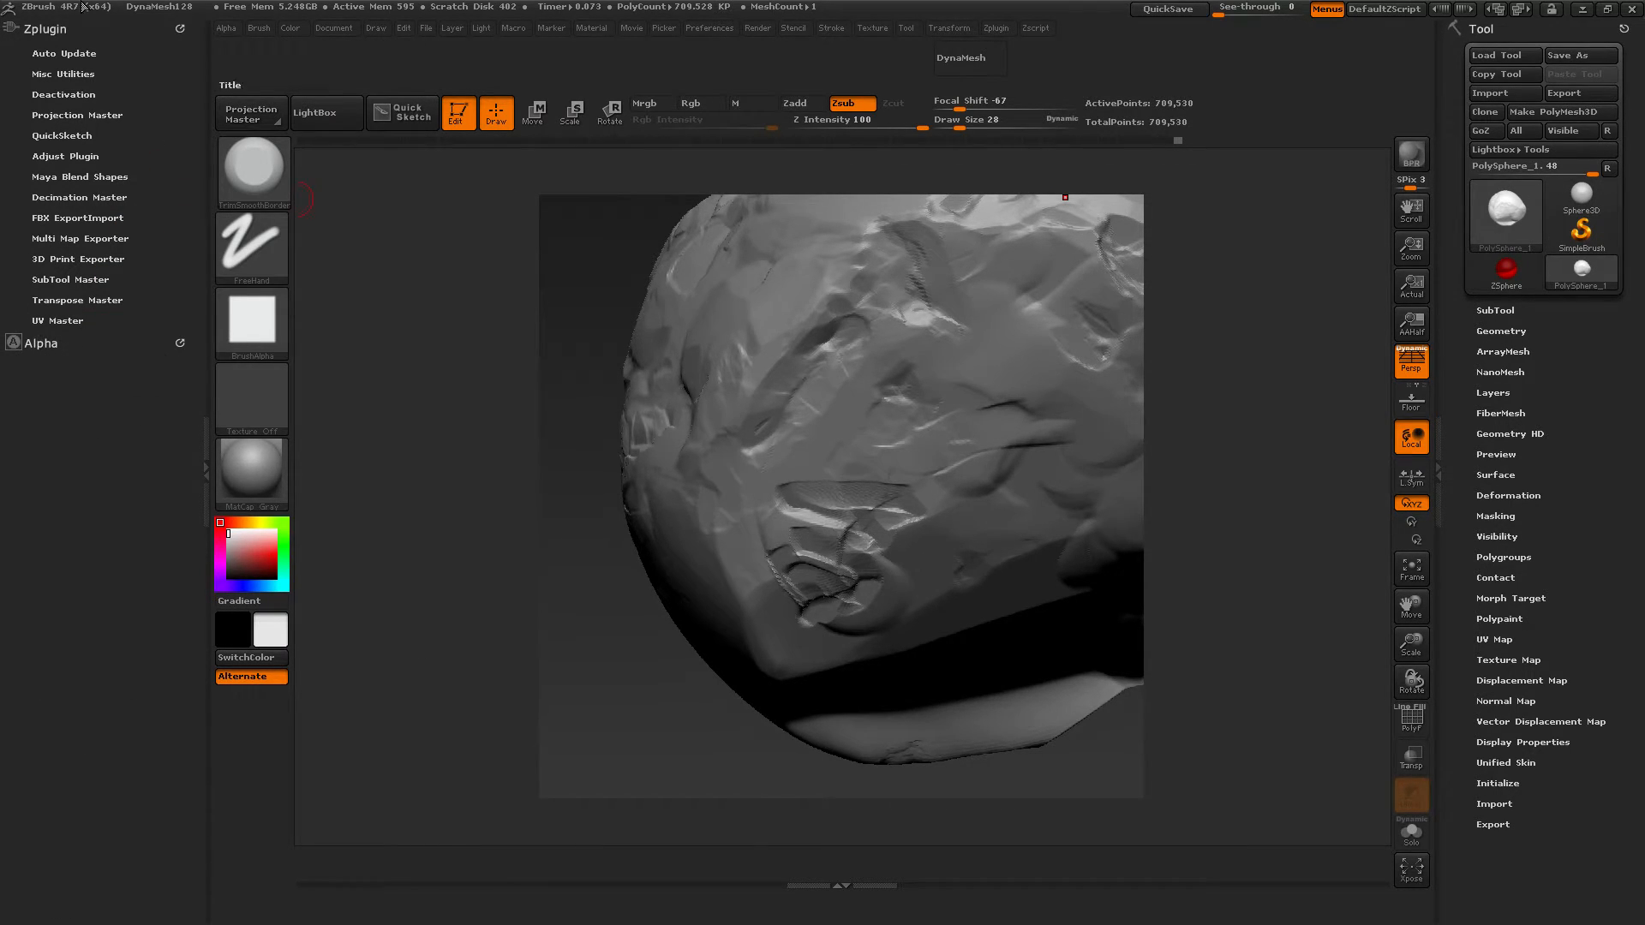
Step: Hide and reopen the left tray with the Zplugin palette collapsed, and expand Zplugin again
left_click(53, 29)
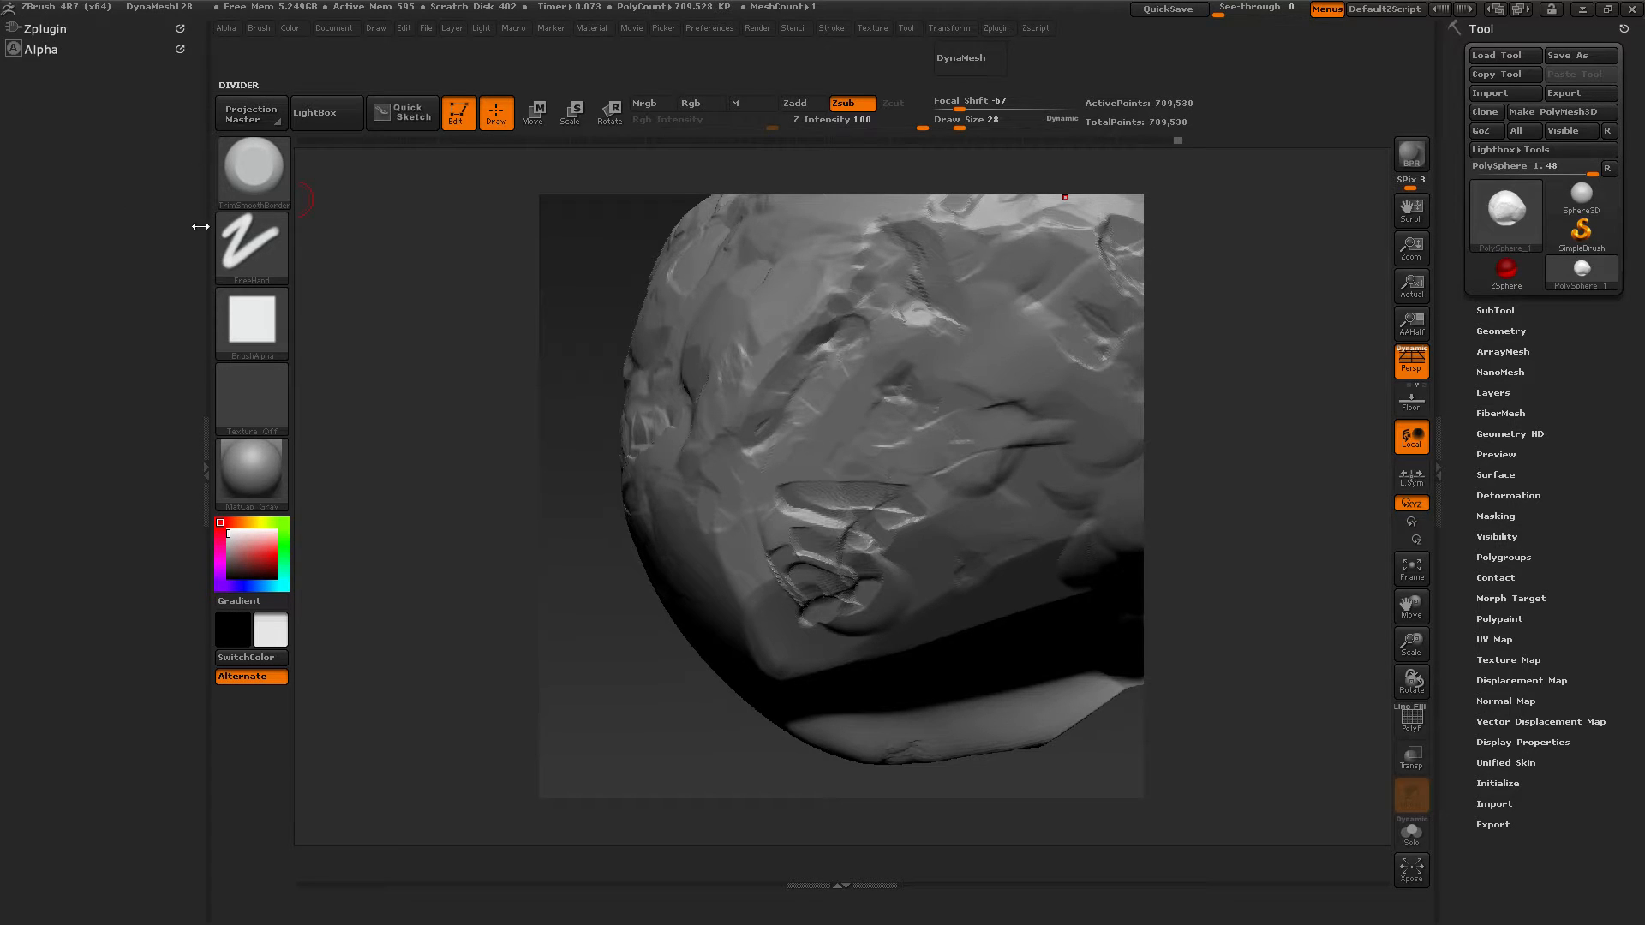
left_click(205, 470)
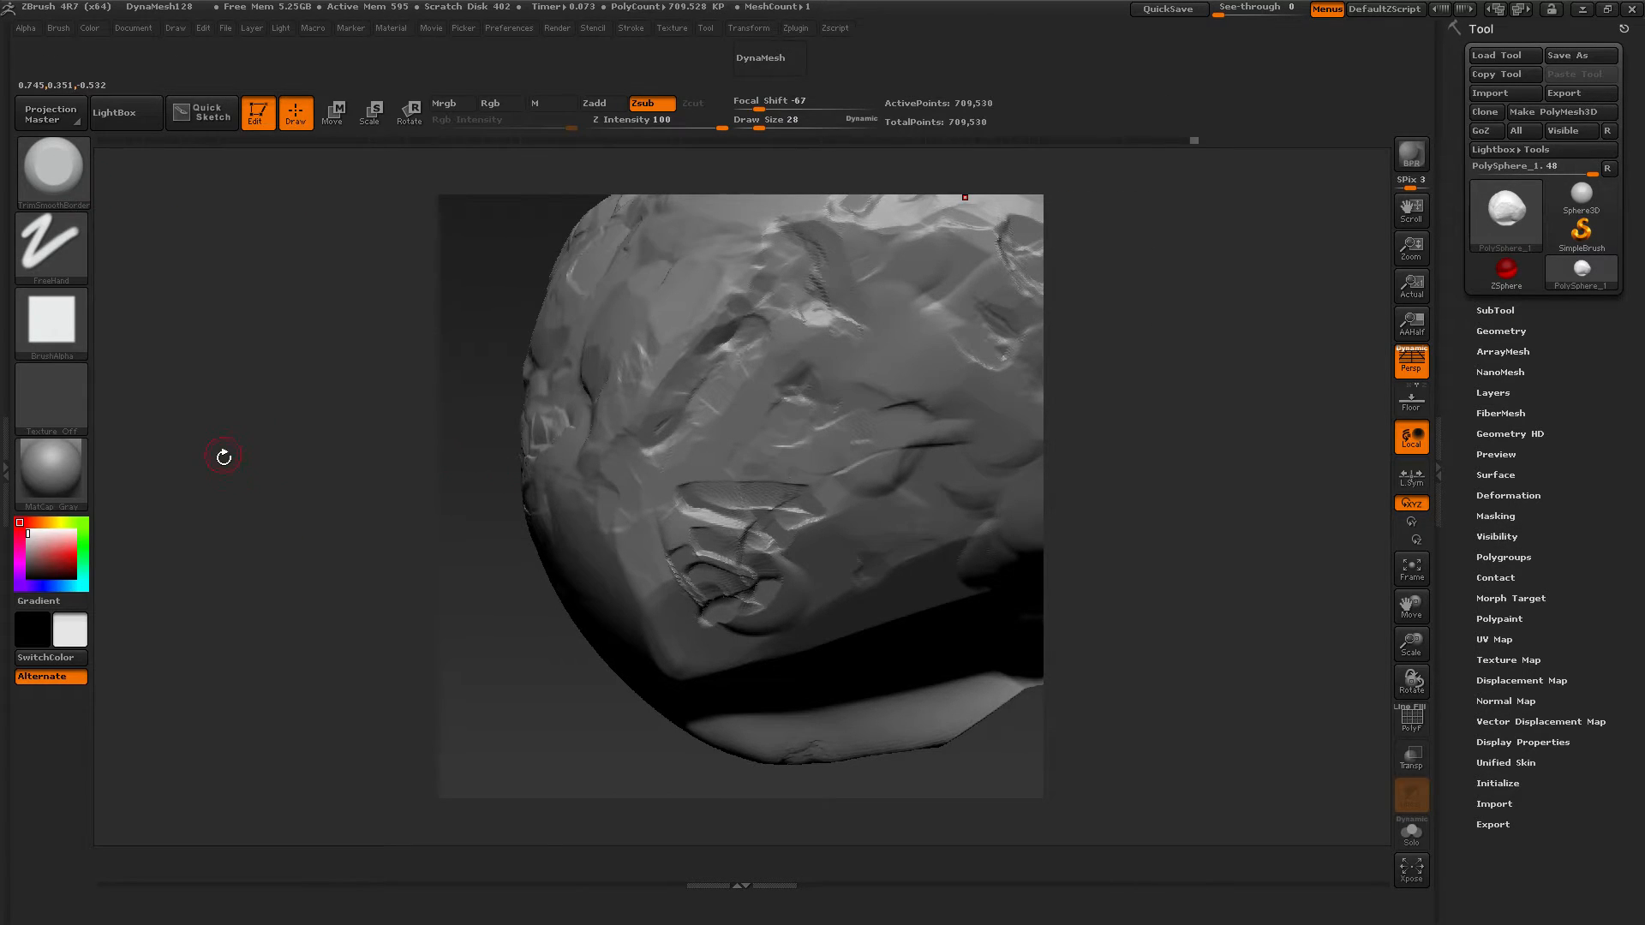
left_click(6, 470)
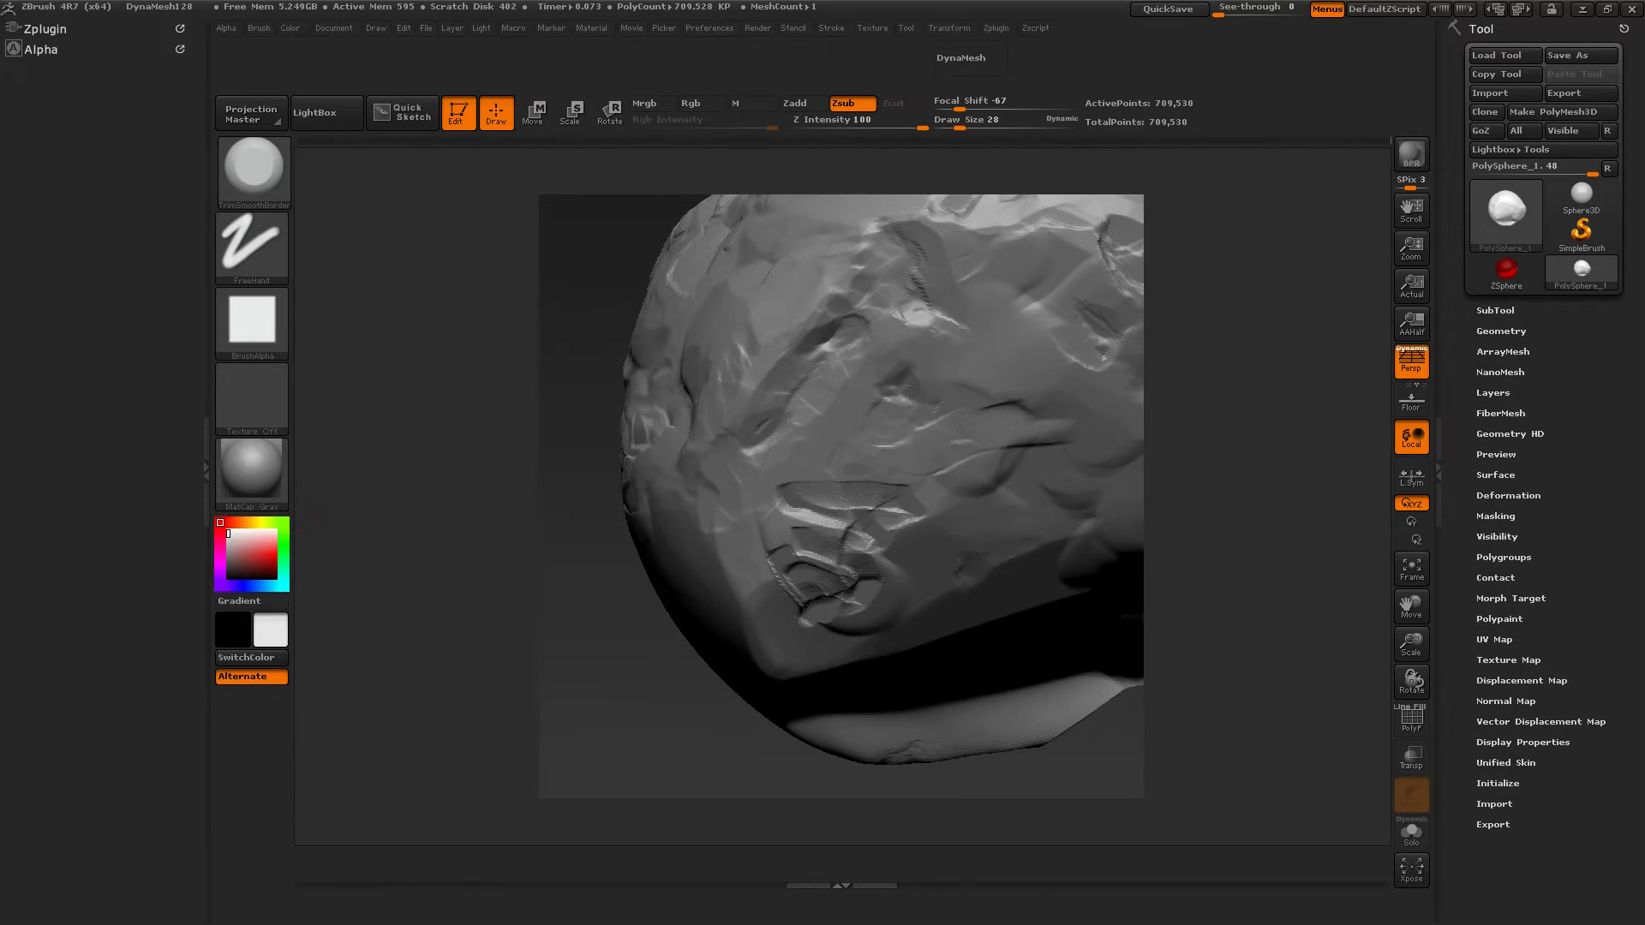
left_click(47, 31)
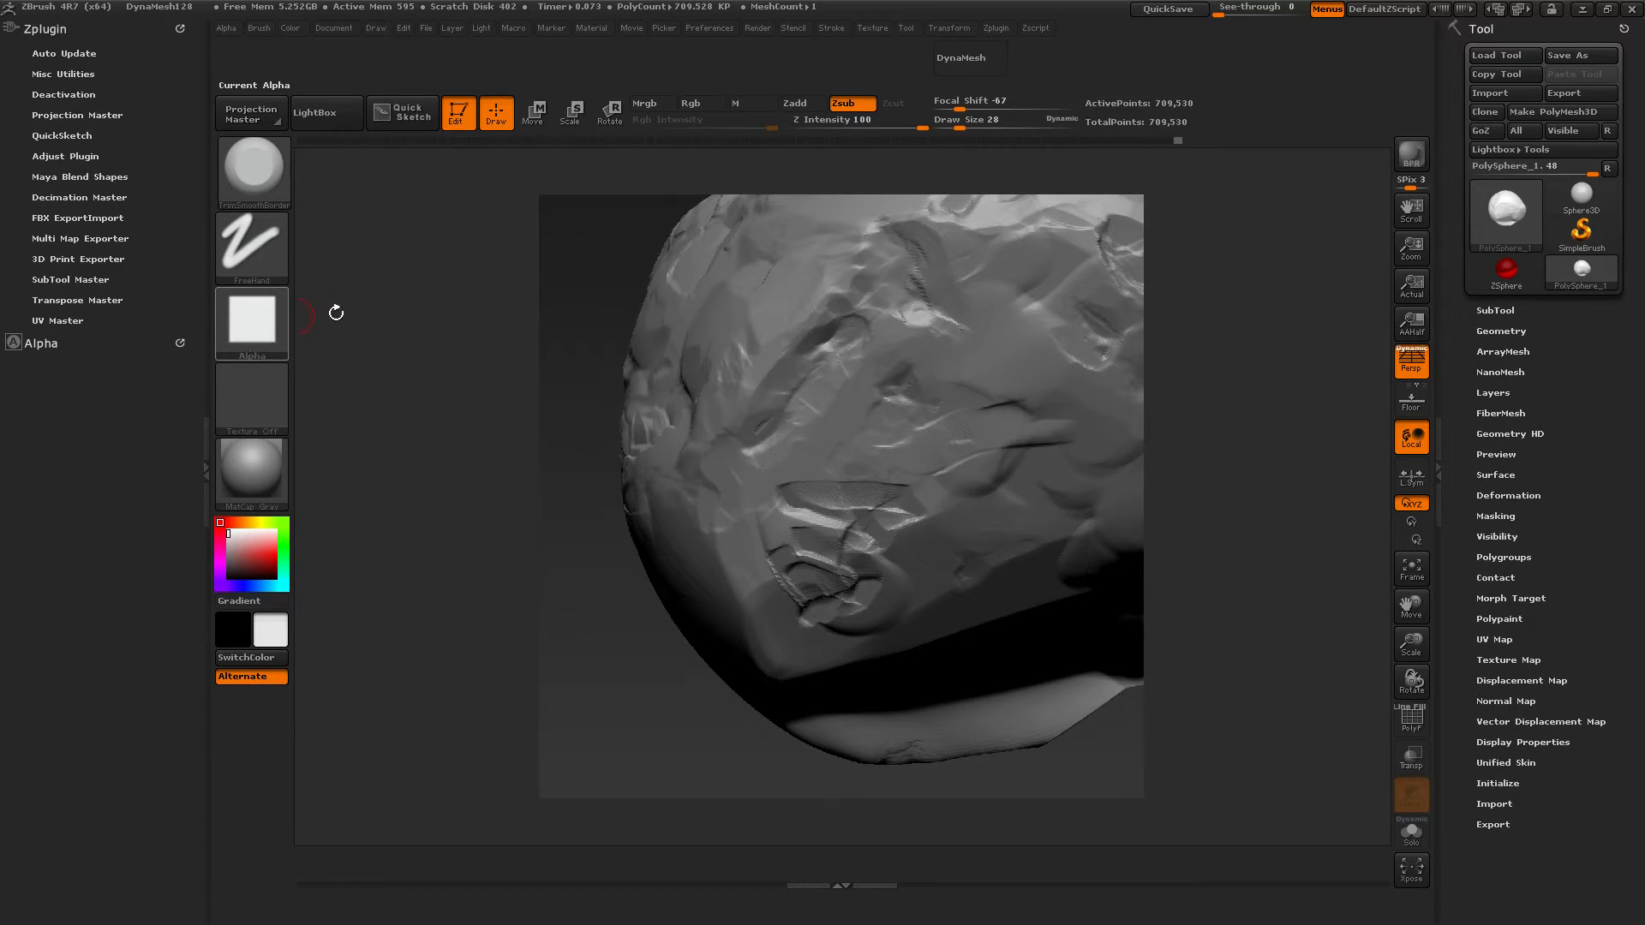
Step: Disable interface customization in the configuration preferences
left_click(698, 29)
left_click(711, 28)
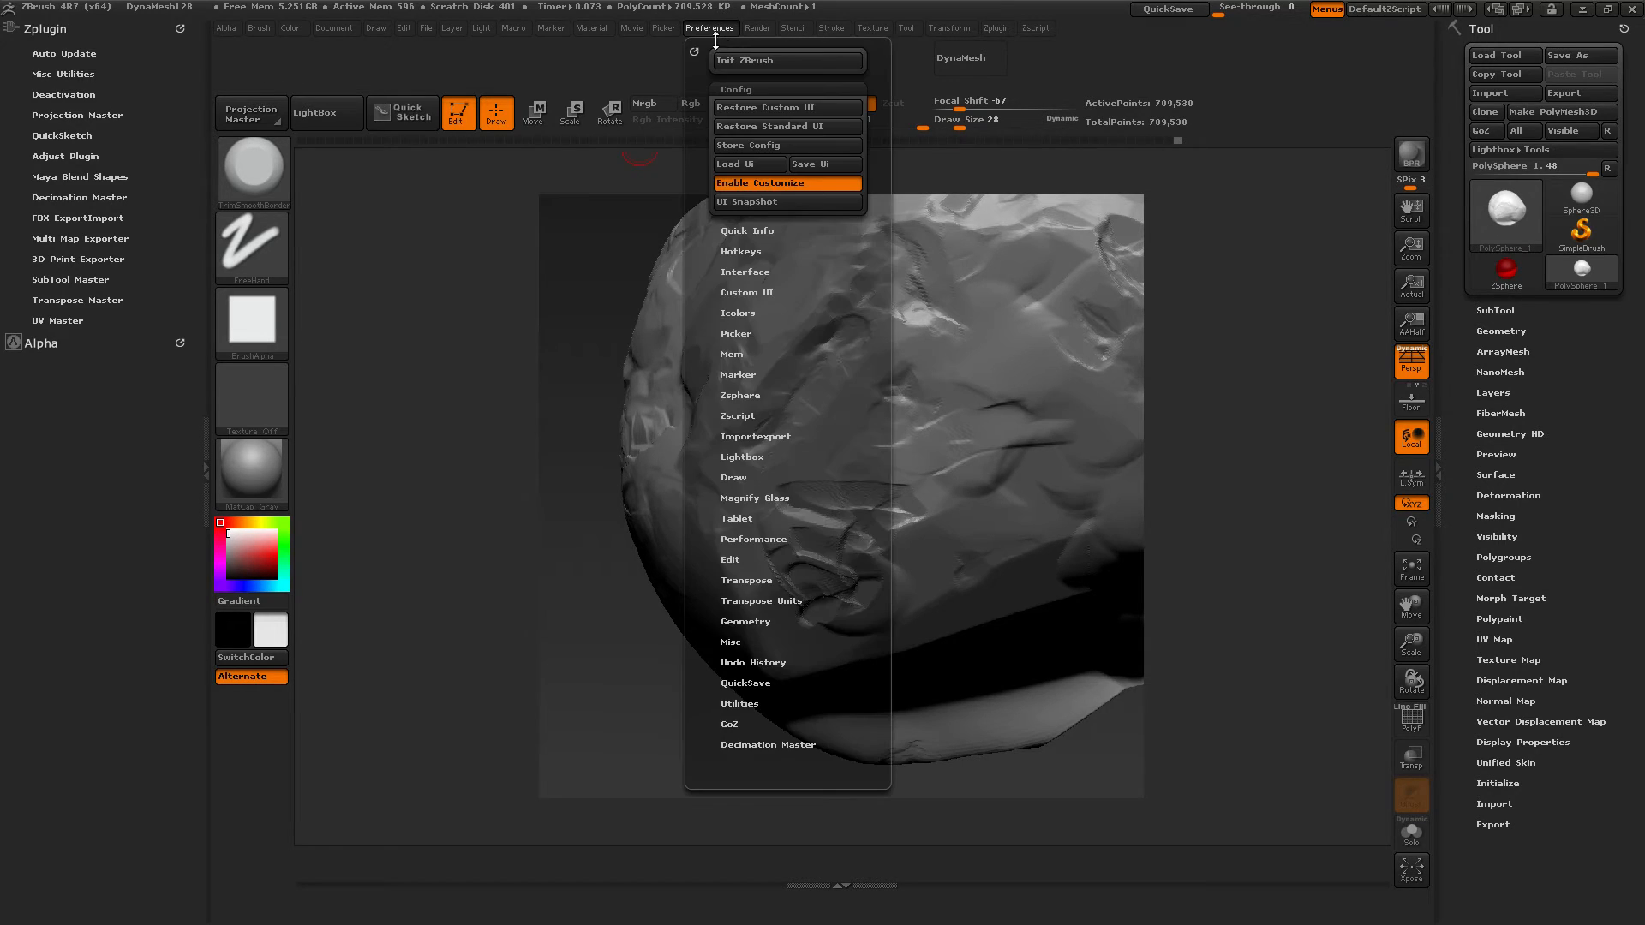
left_click(757, 187)
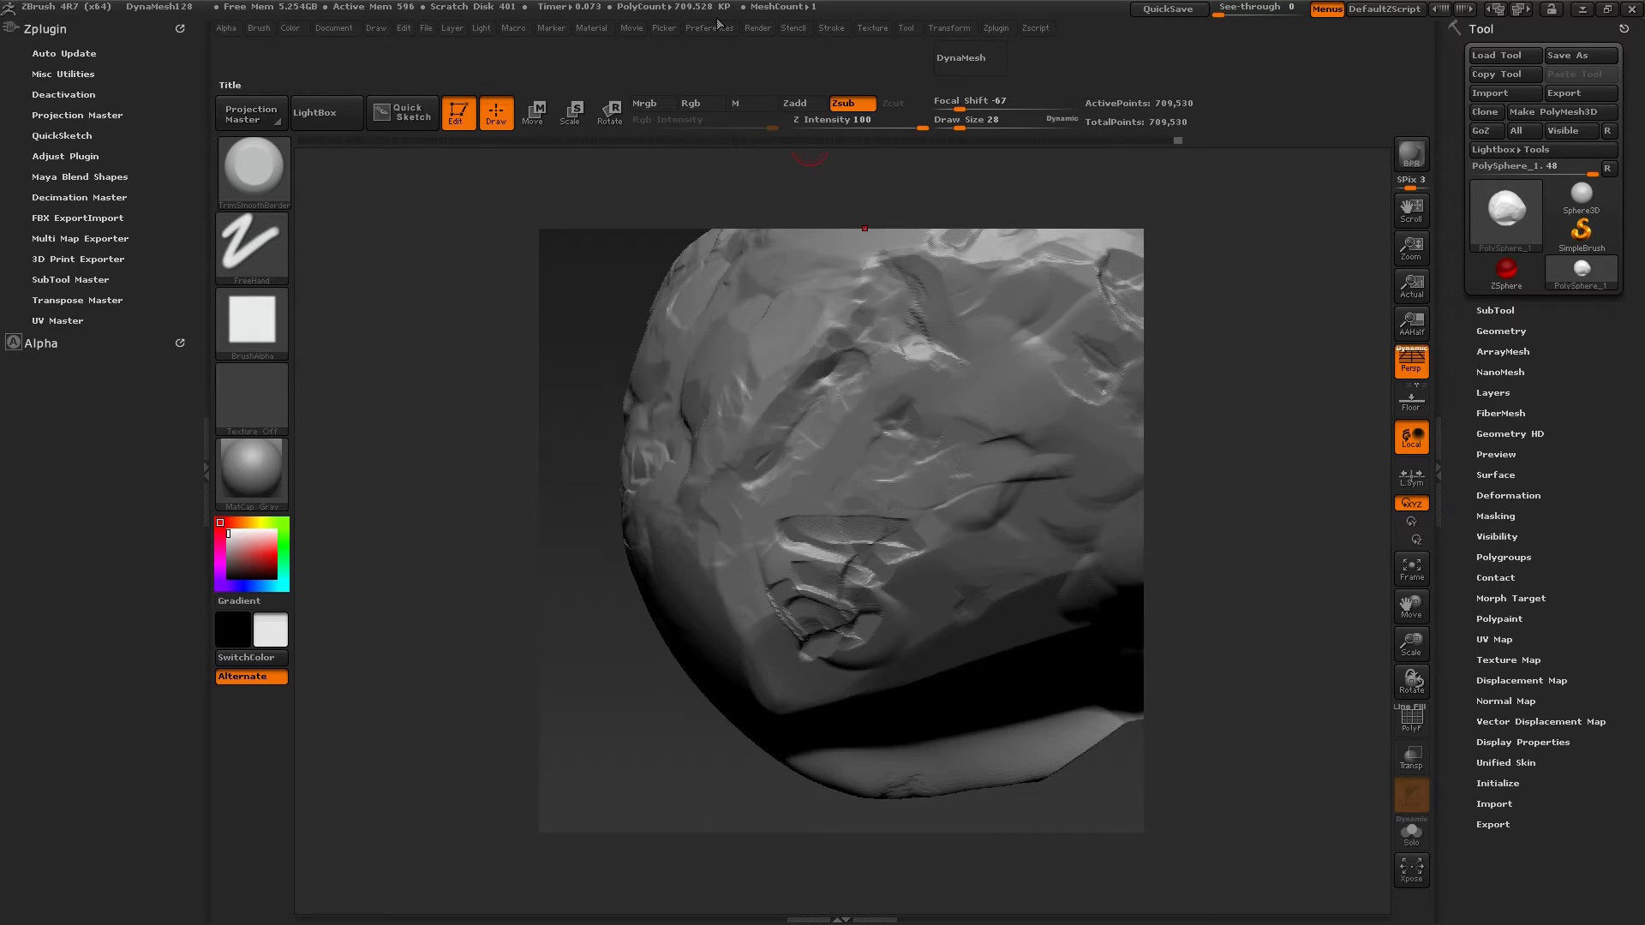
Step: Try to save the interface configuration over the existing .cfg file in the Desktop's ZBrush folder, and cancel the save
left_click(715, 29)
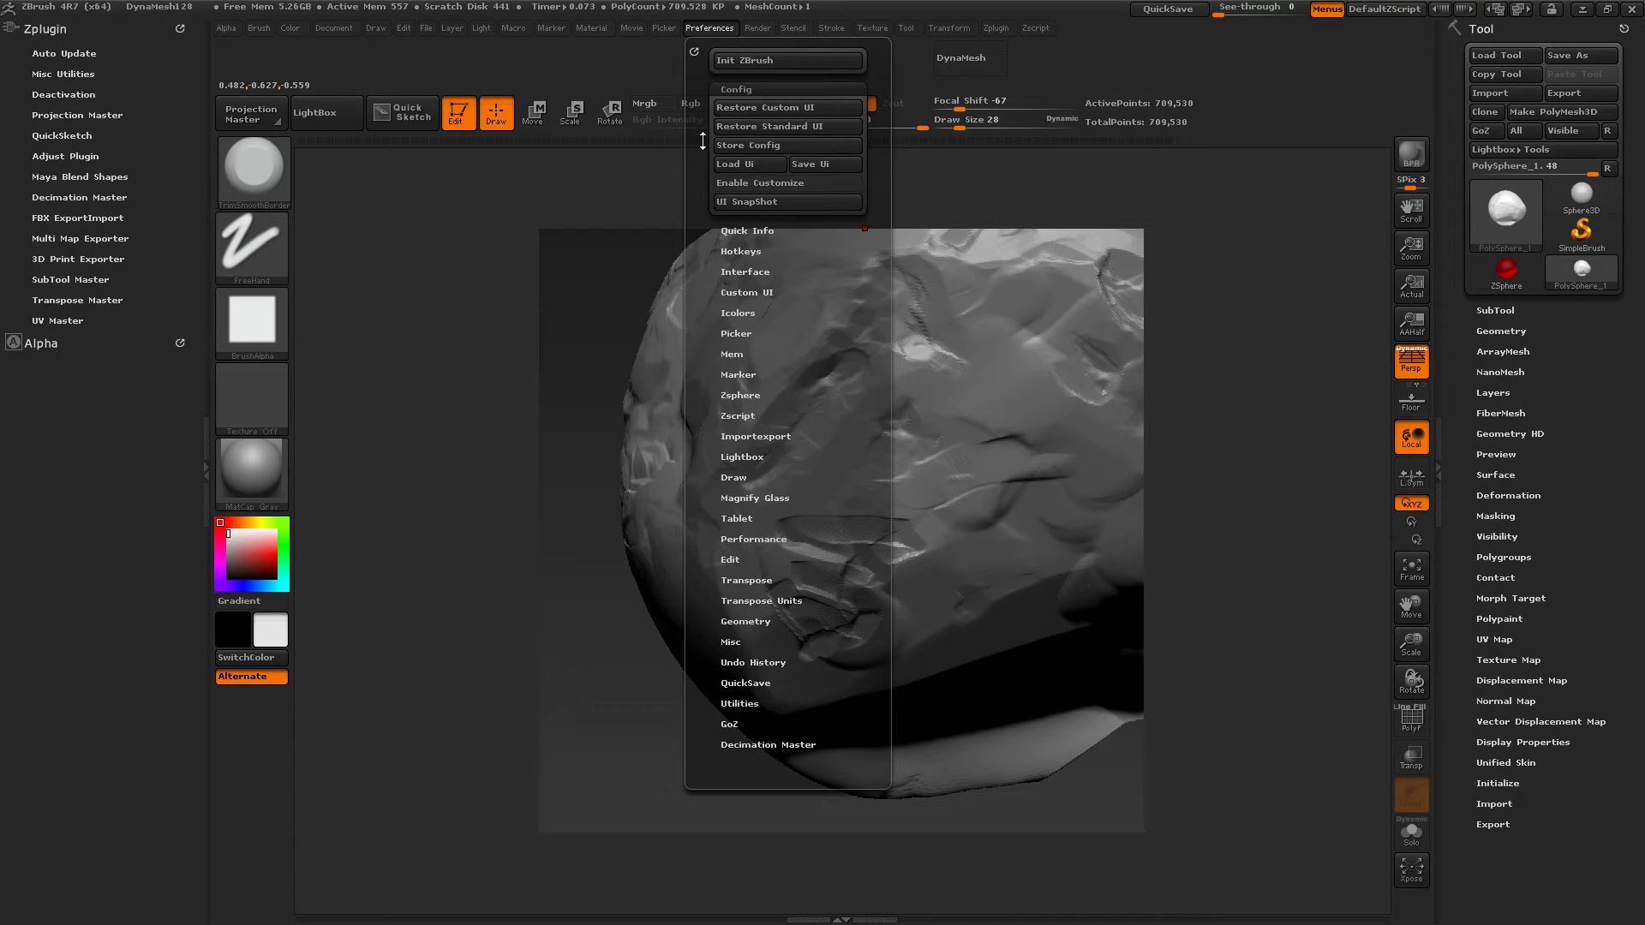
left_click(814, 165)
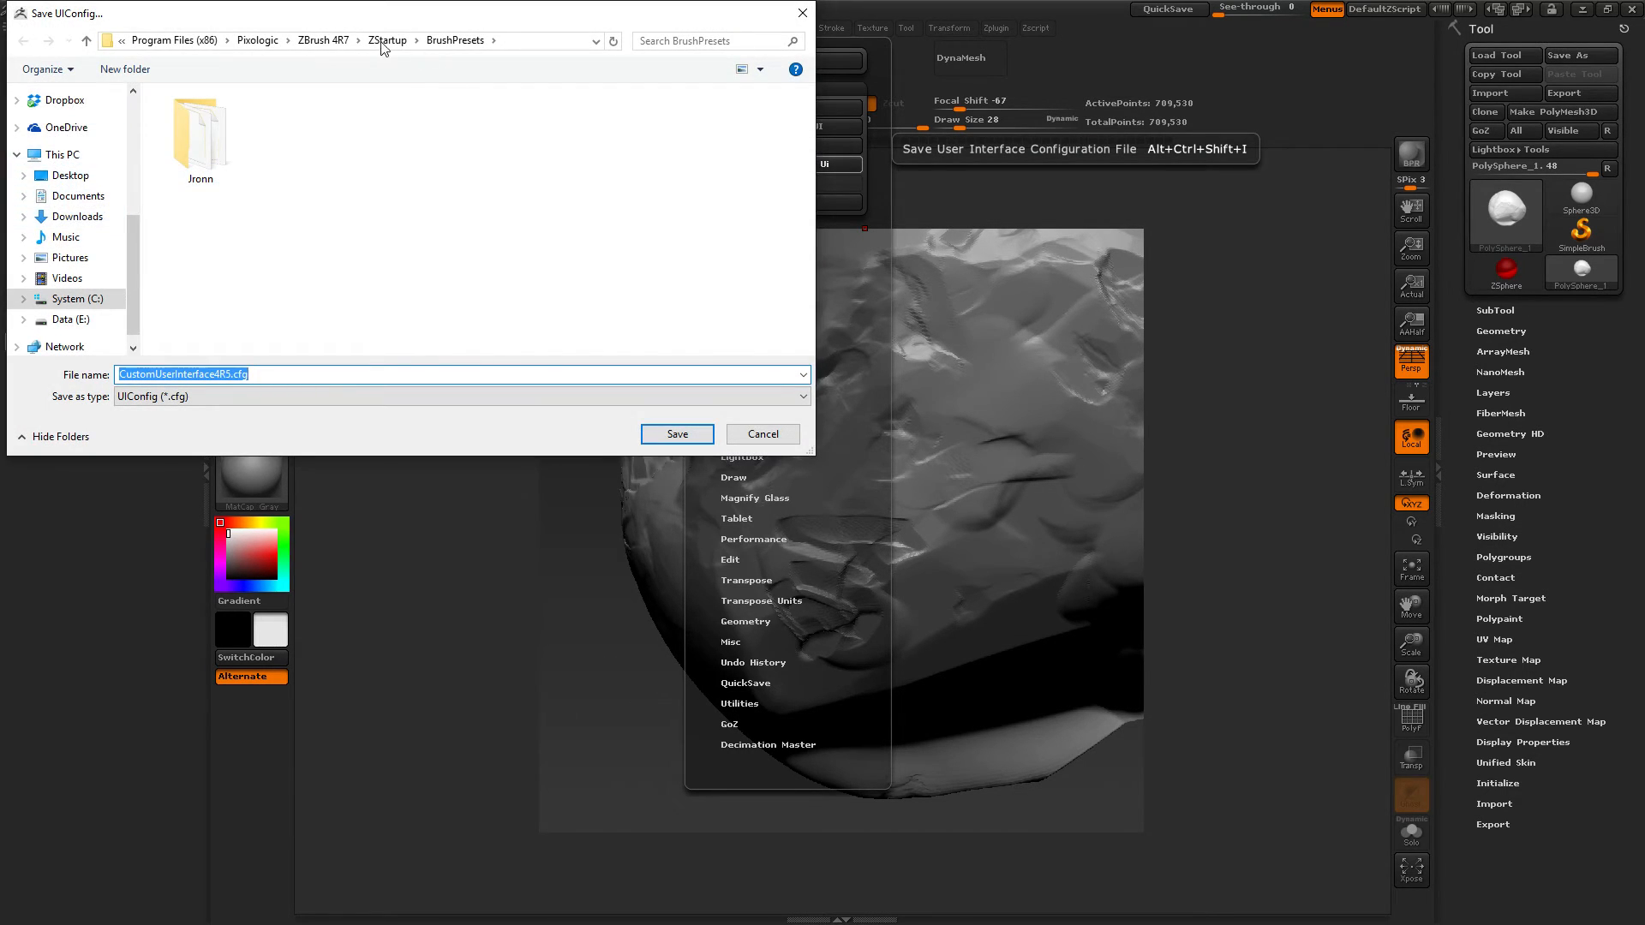
scroll(126, 114, "up", 5)
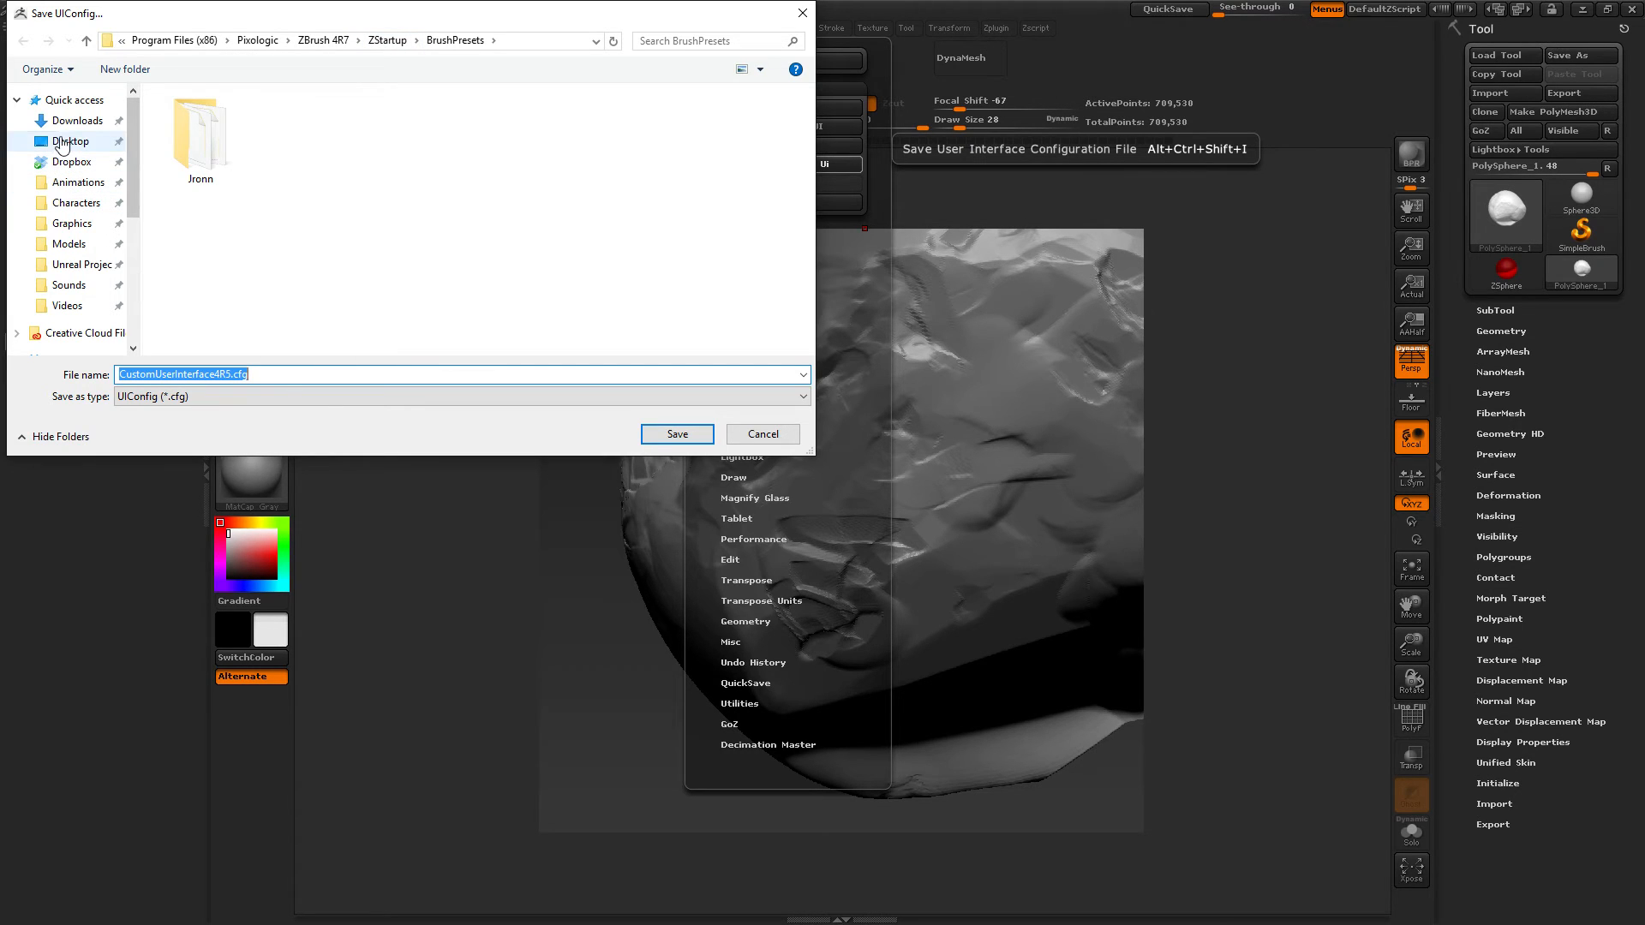
left_click(71, 140)
double_click(591, 137)
left_click(395, 249)
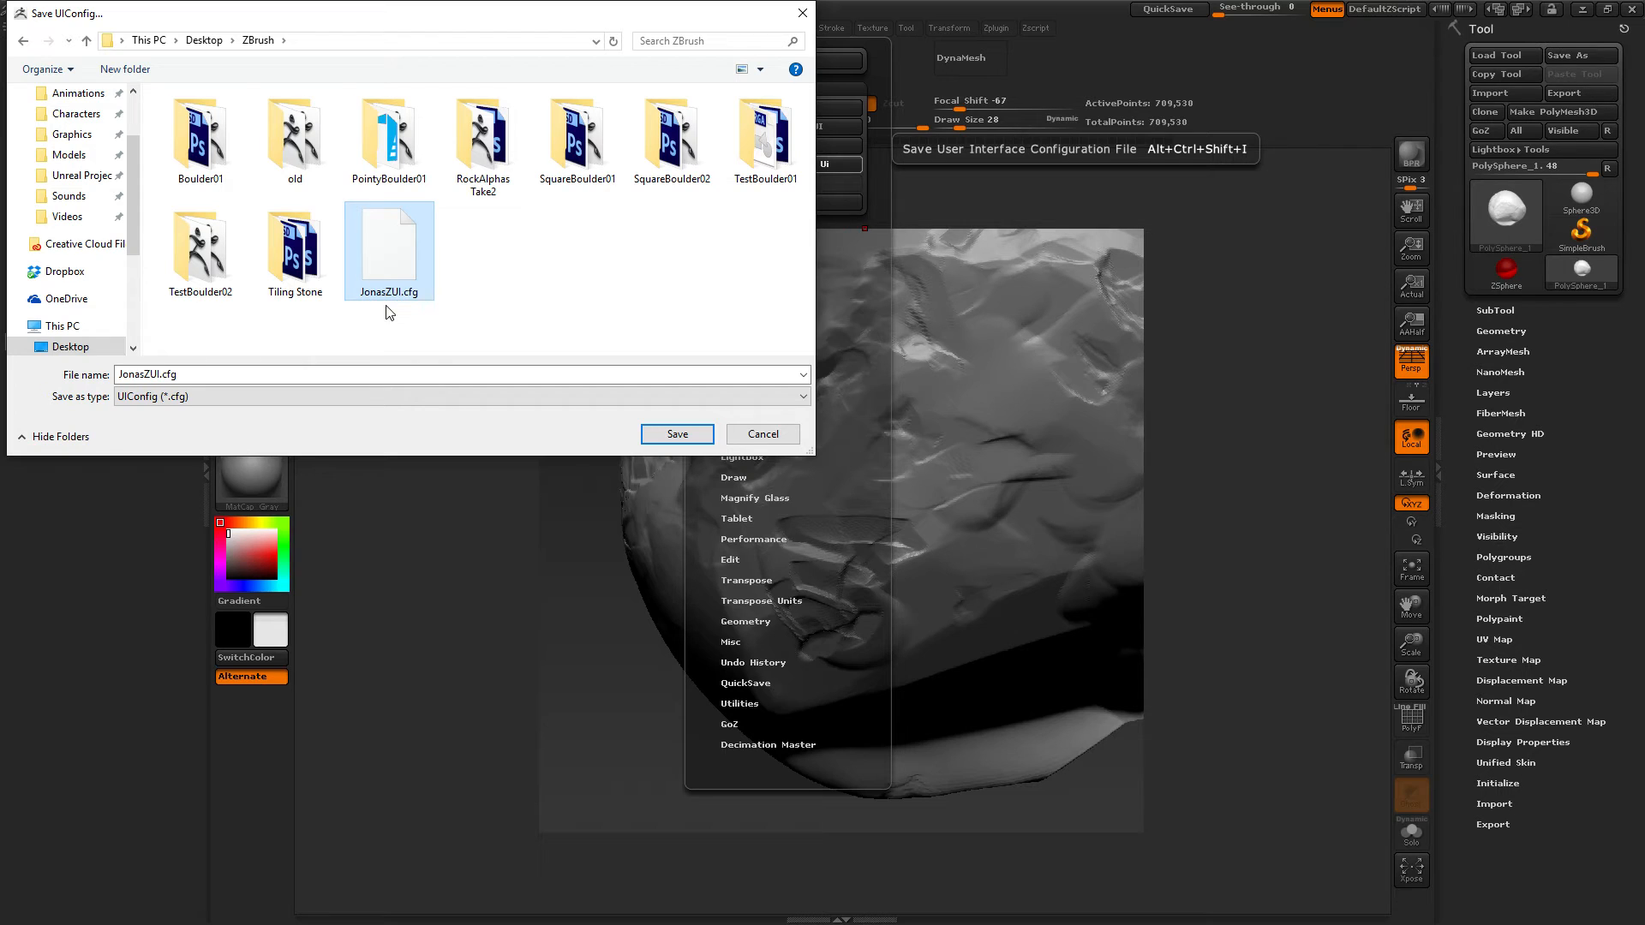
left_click(790, 427)
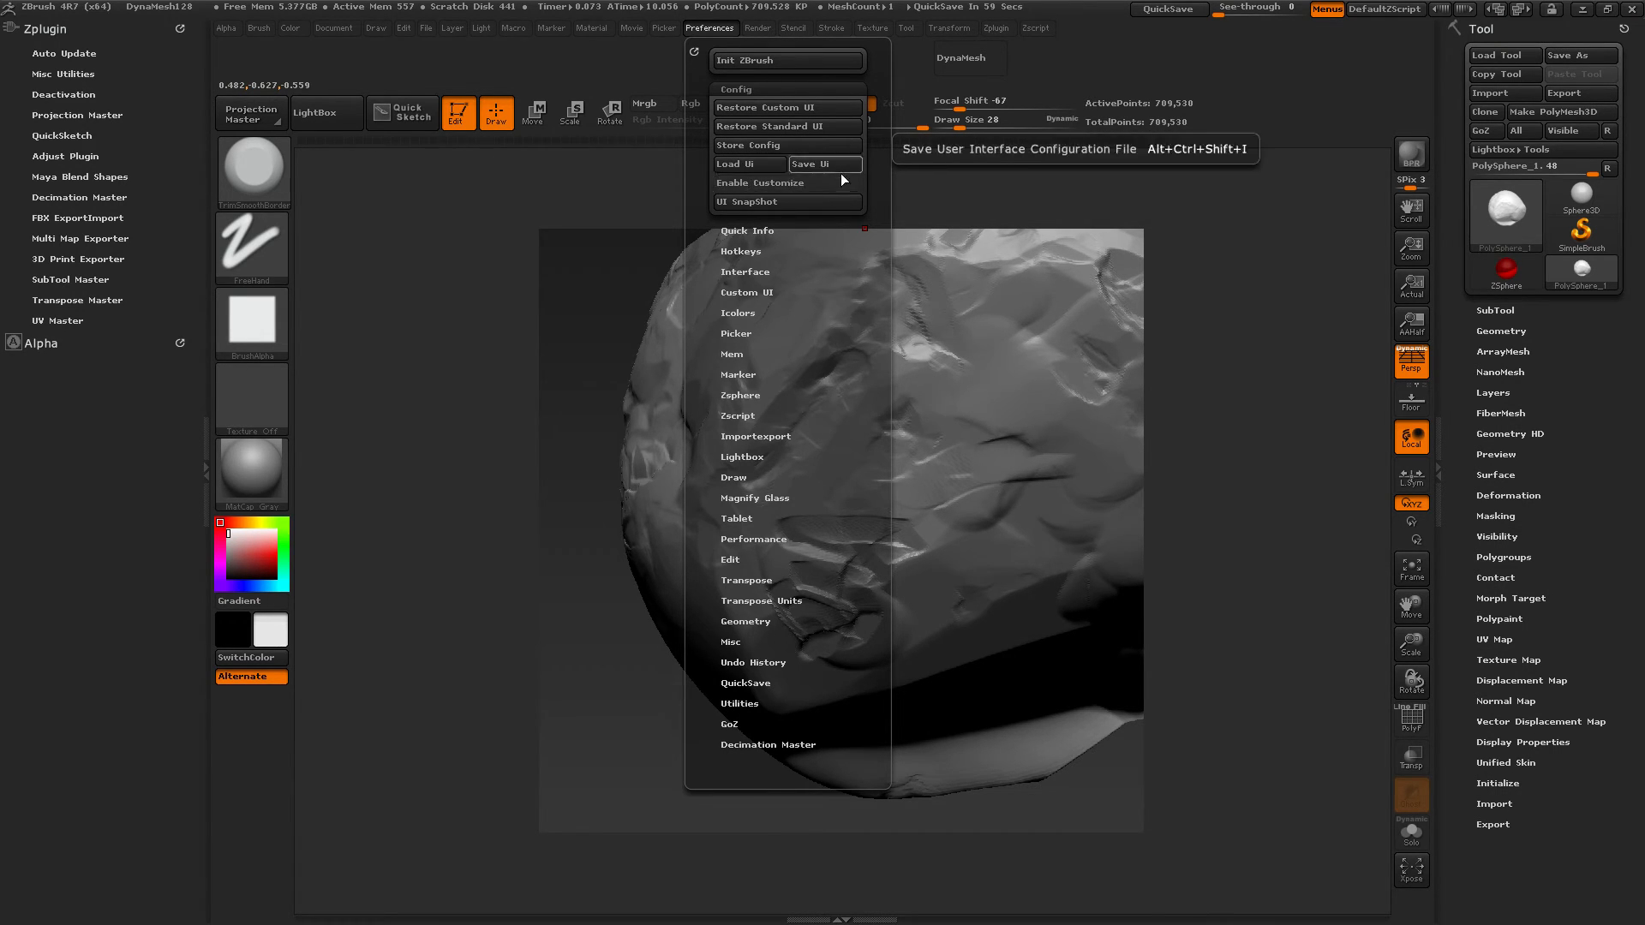
Step: Begin saving the custom hotkeys to a text file from the Hotkeys preferences, and cancel the save
left_click(706, 30)
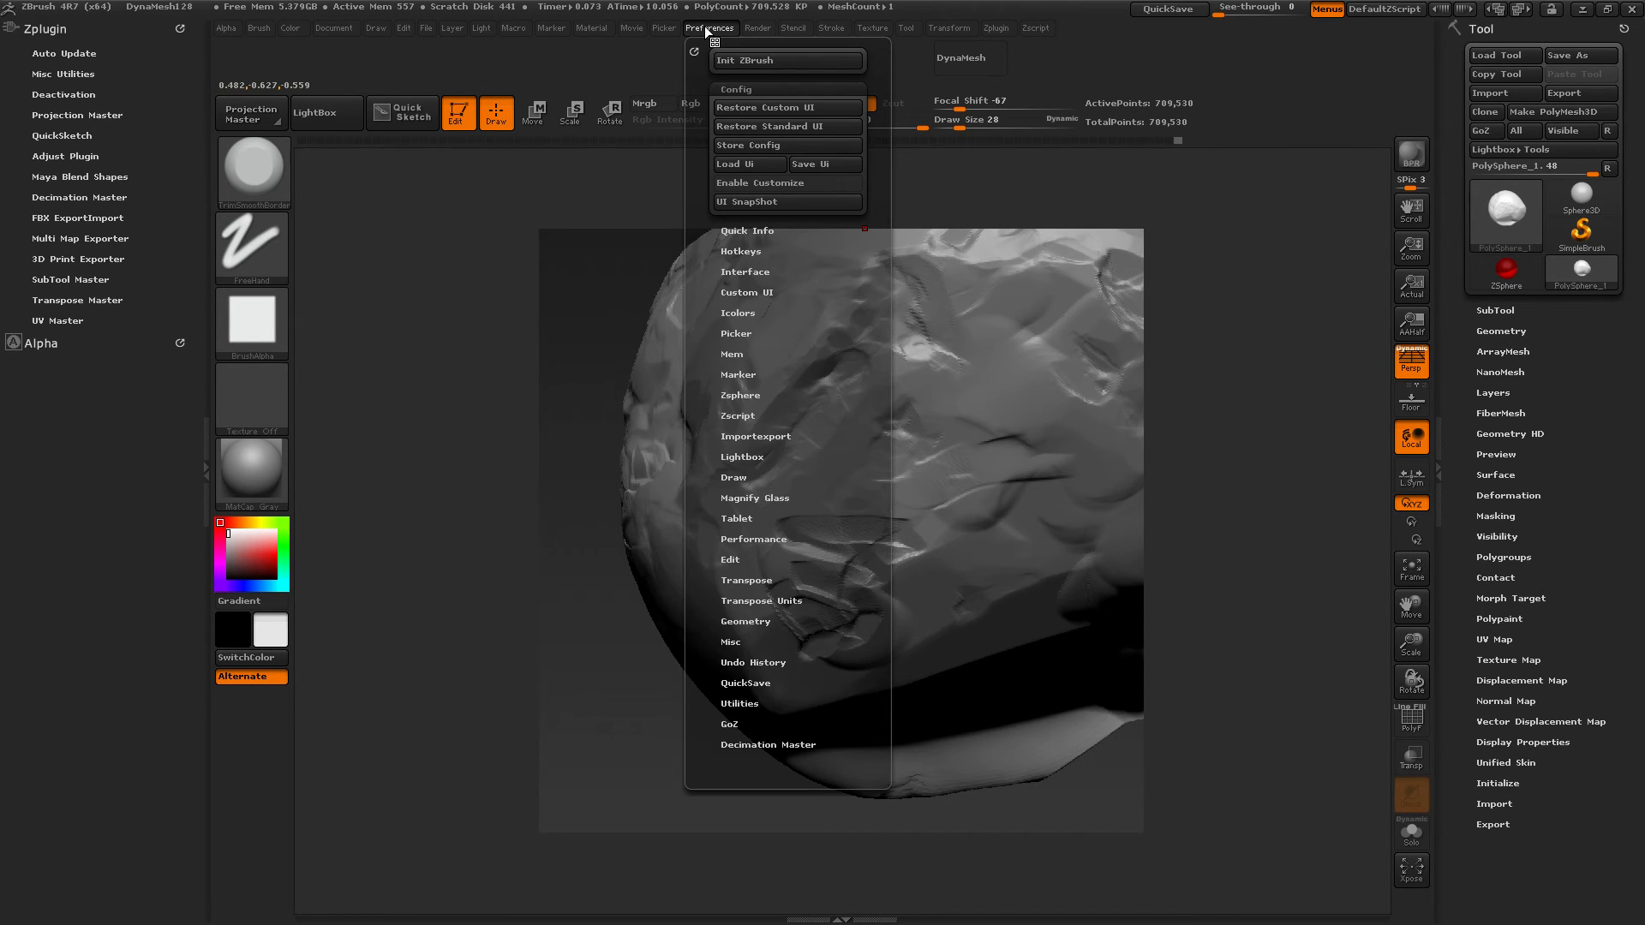
left_click(742, 252)
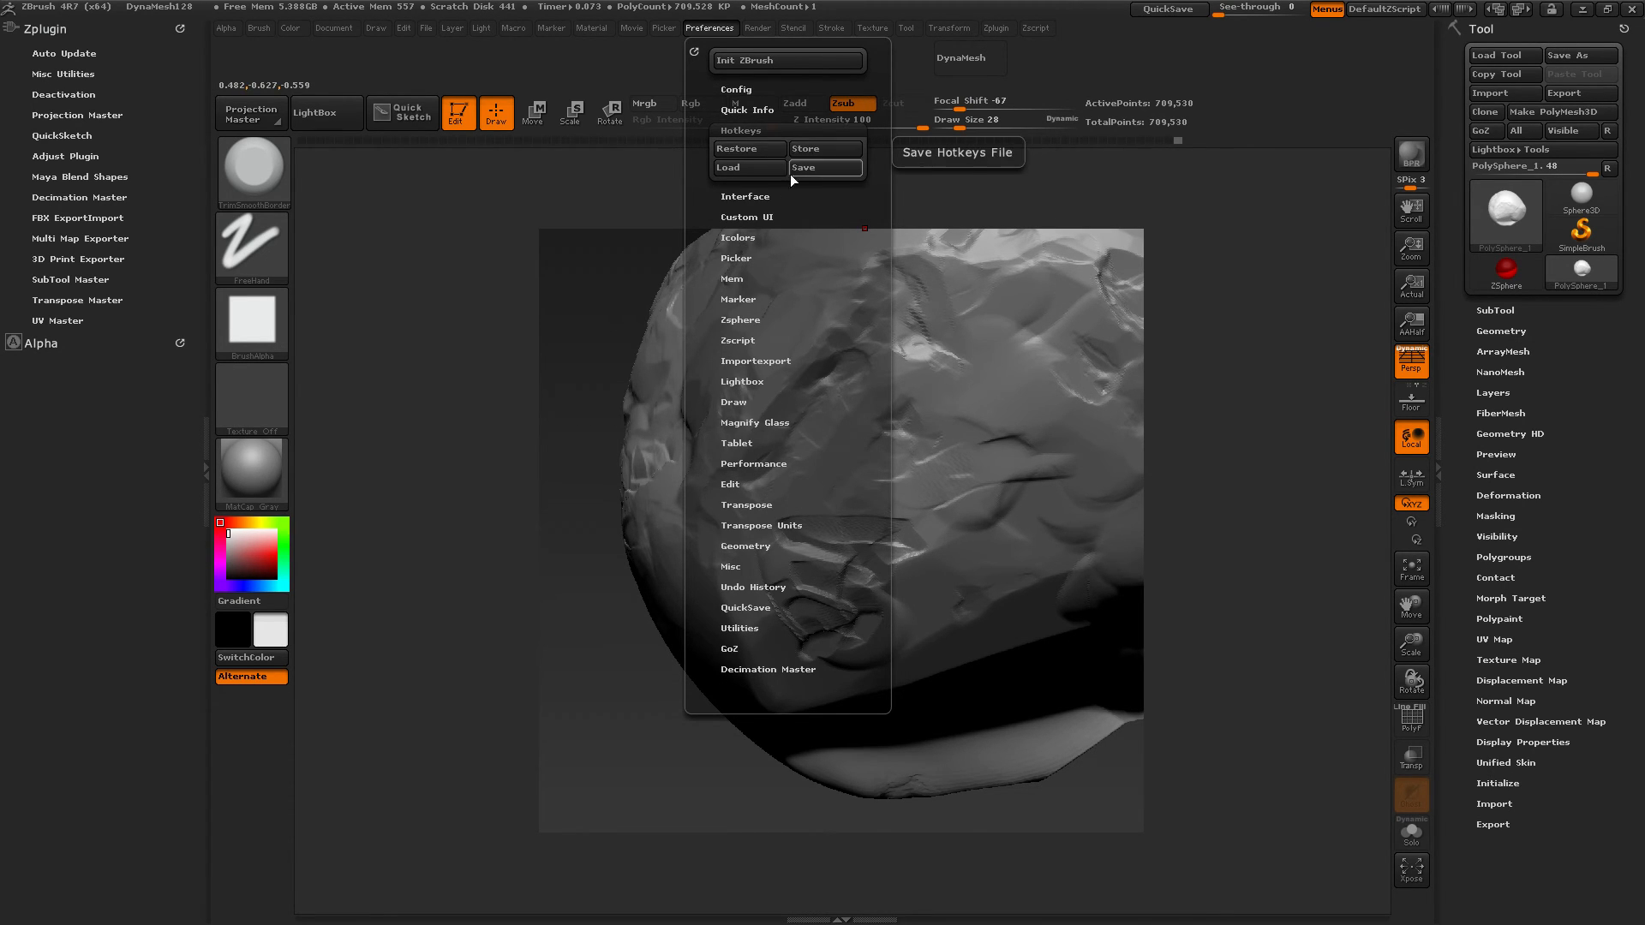
left_click(814, 167)
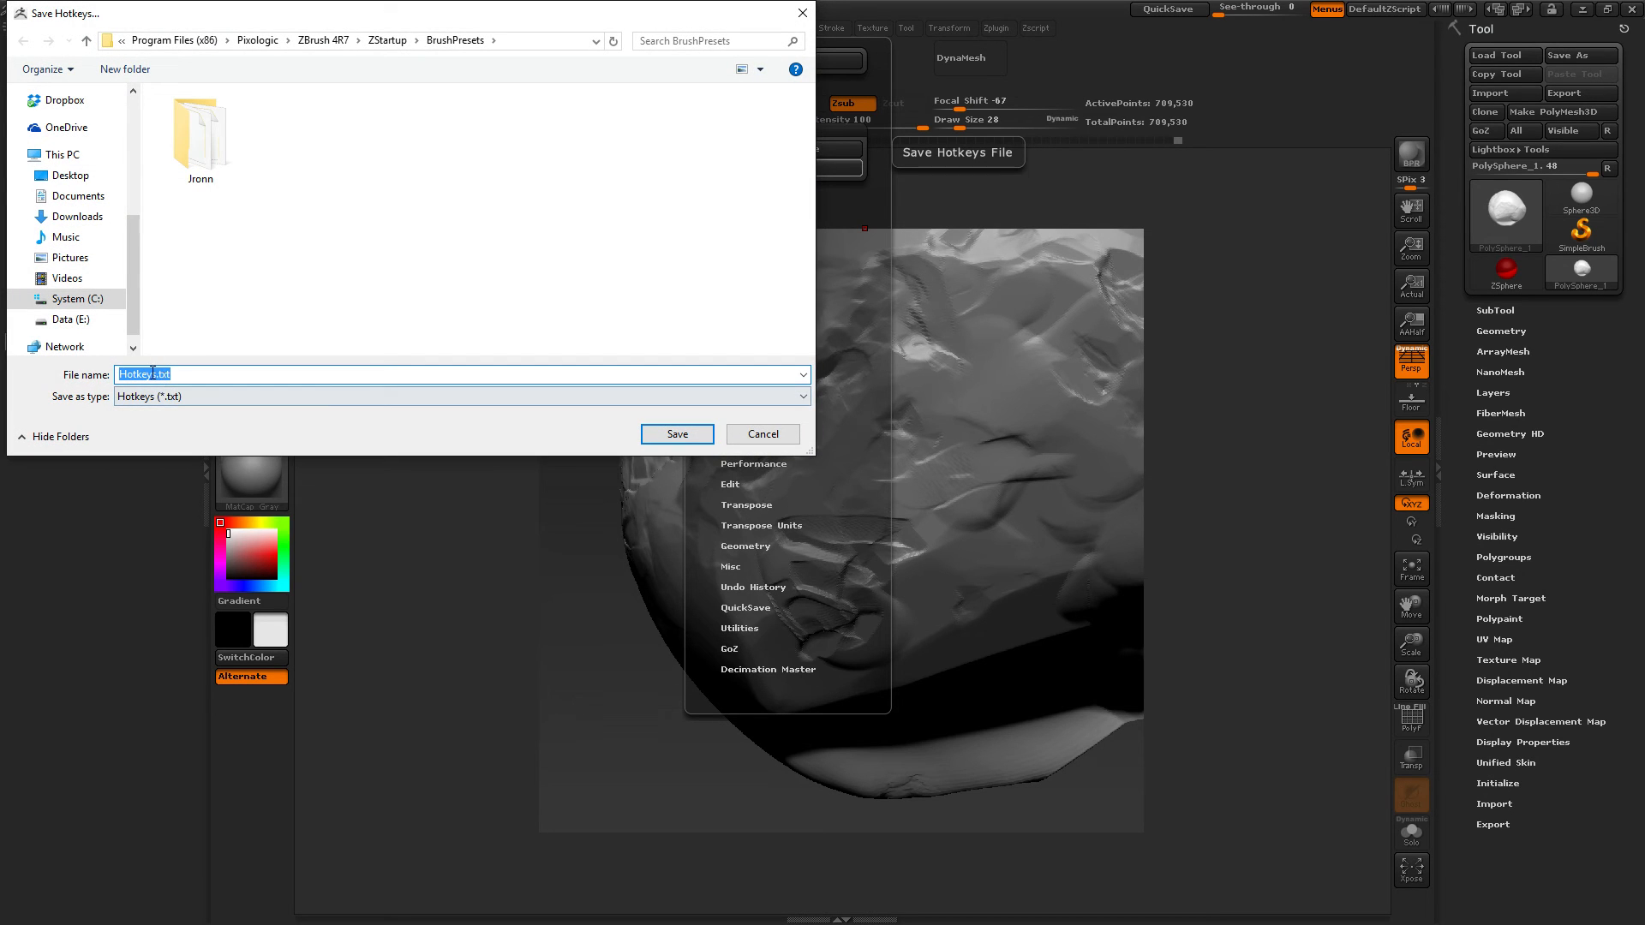
left_click(762, 434)
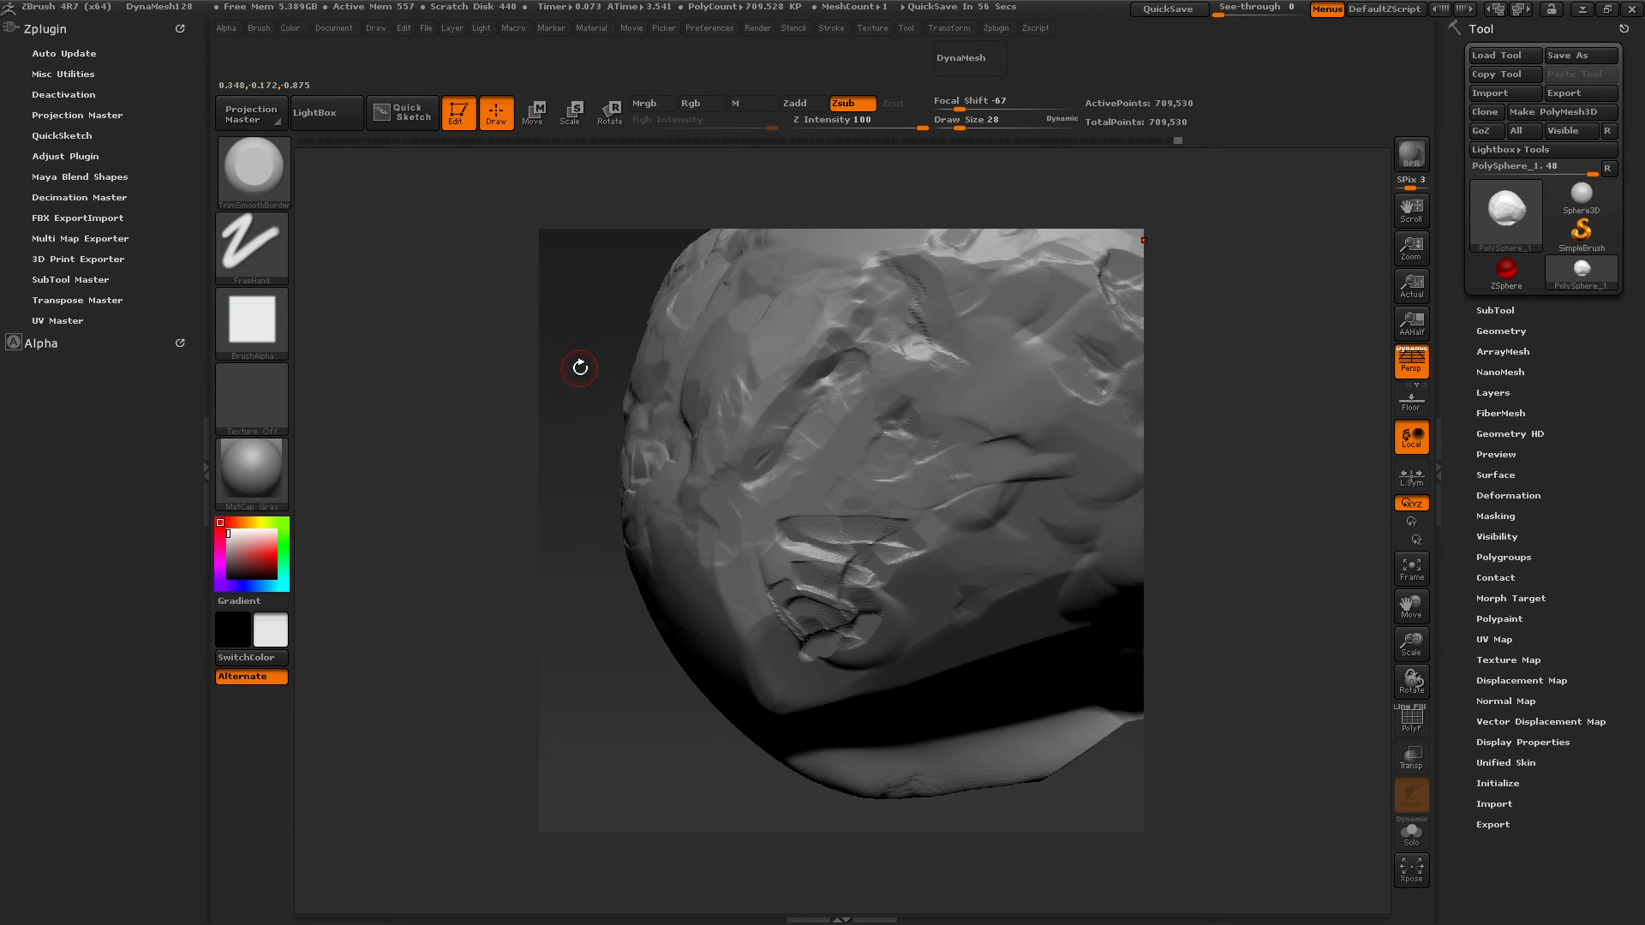
mouse_move(576, 367)
left_mouse_down()
mouse_move(660, 368)
mouse_move(596, 435)
left_mouse_up()
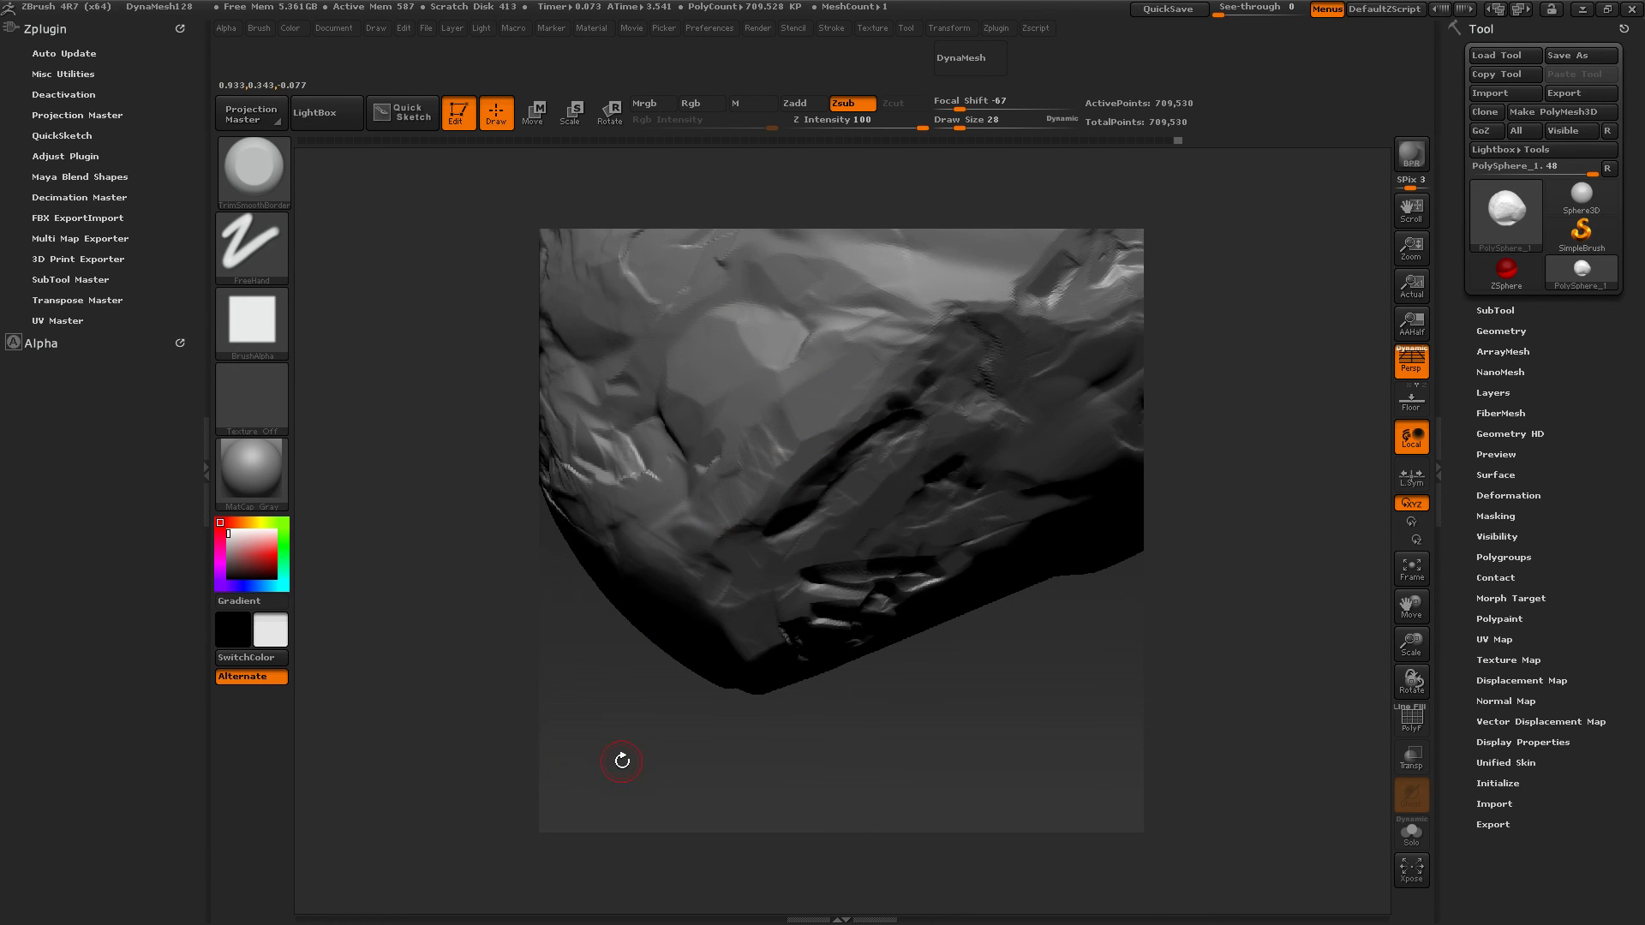
mouse_move(620, 763)
left_mouse_down()
mouse_move(621, 685)
mouse_move(514, 684)
left_mouse_up()
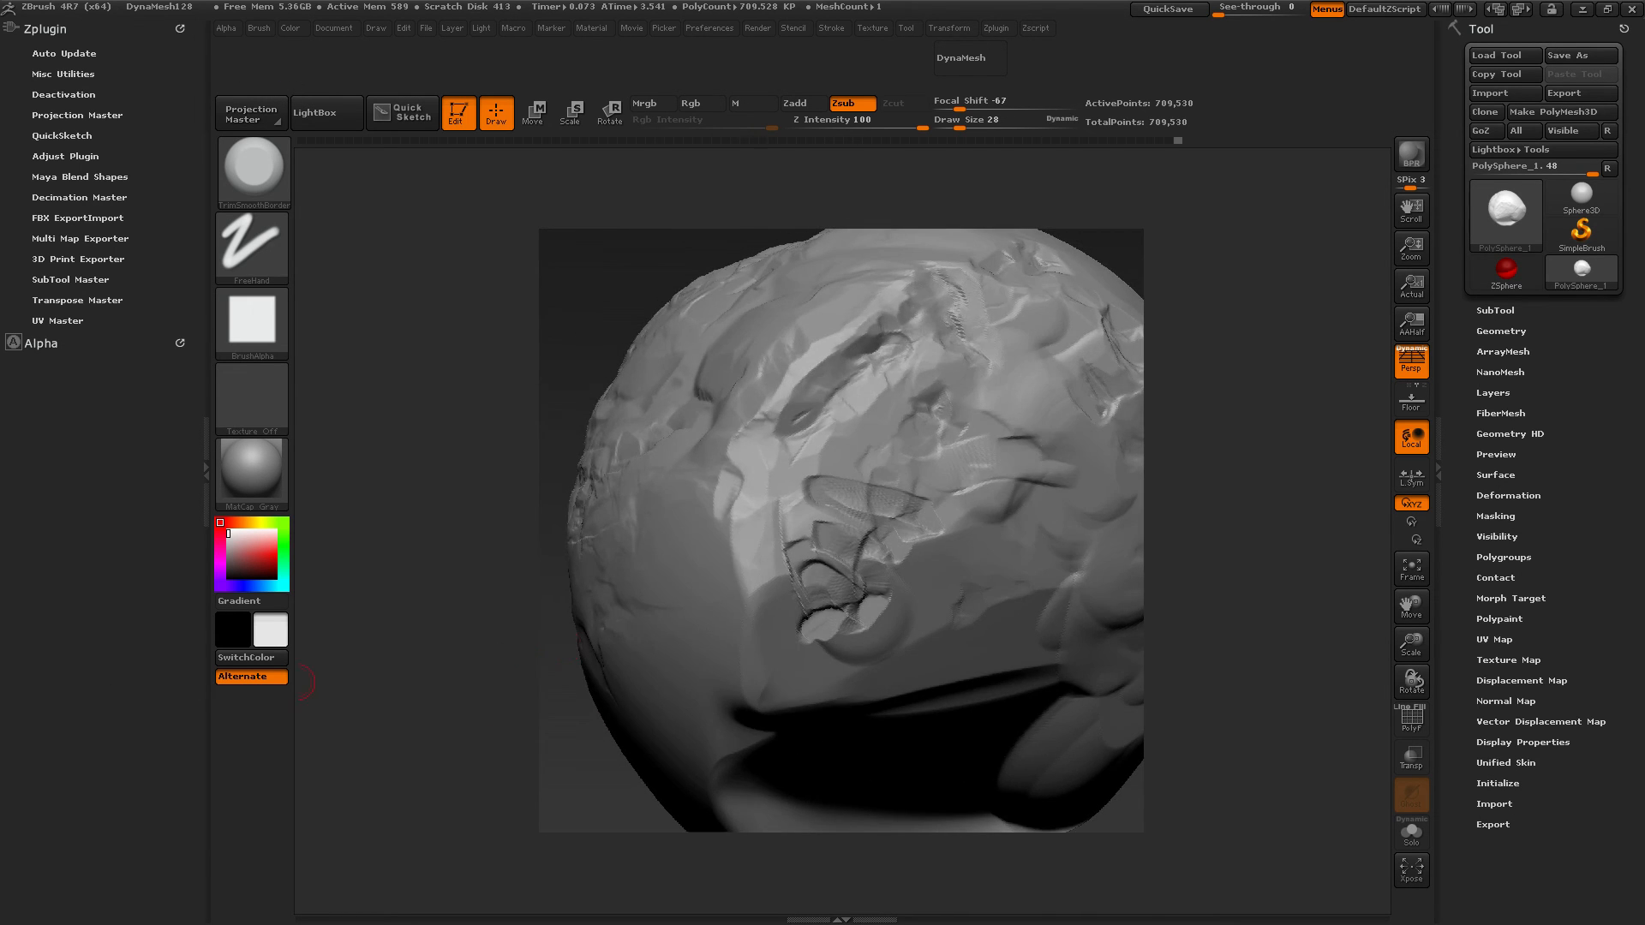